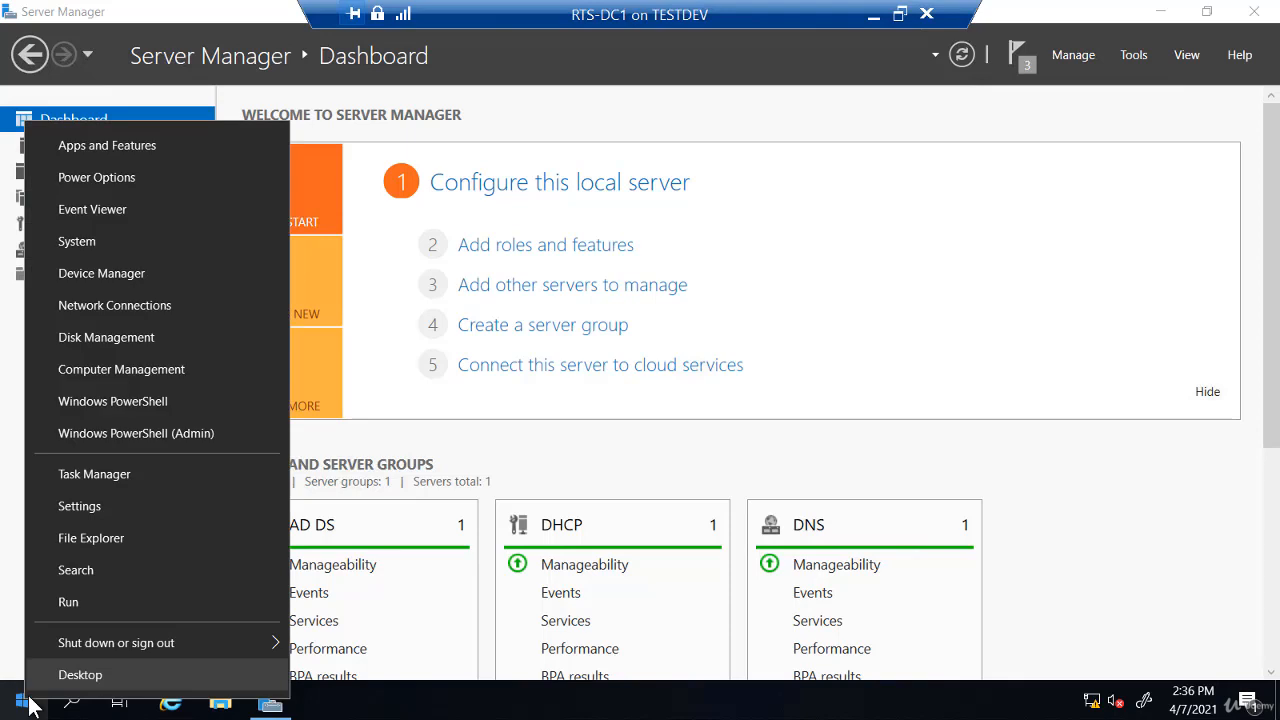
Shut down the RTS-DC1 virtual machine from the Start button's Shut down options
mouse_move(94, 634)
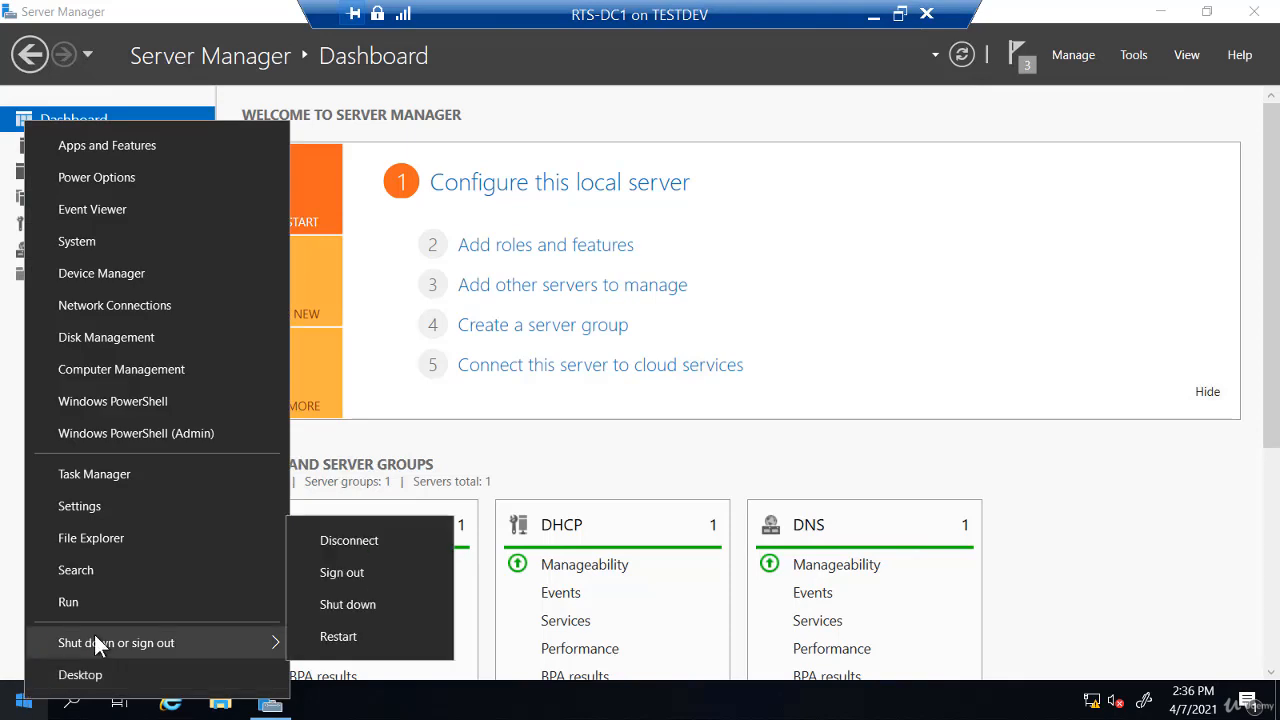
click(352, 603)
click(344, 668)
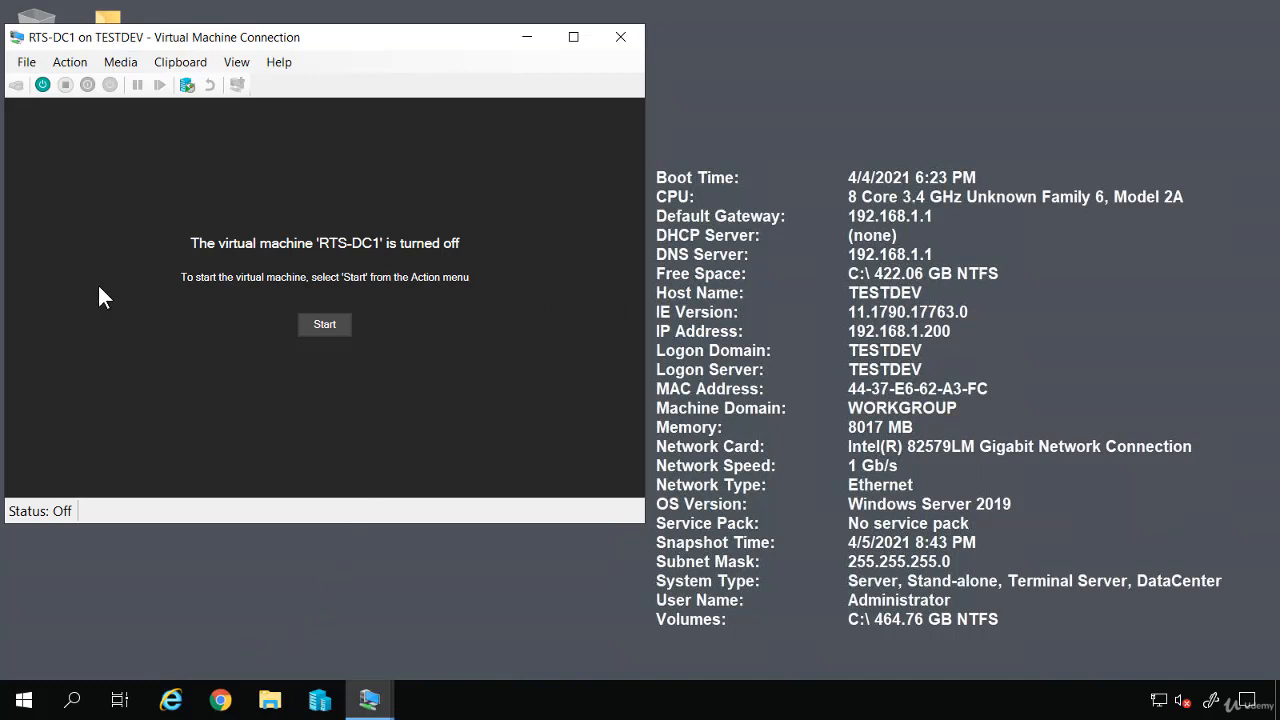
Open RTS-DC1's settings and review the existing hard drive
click(24, 61)
click(40, 84)
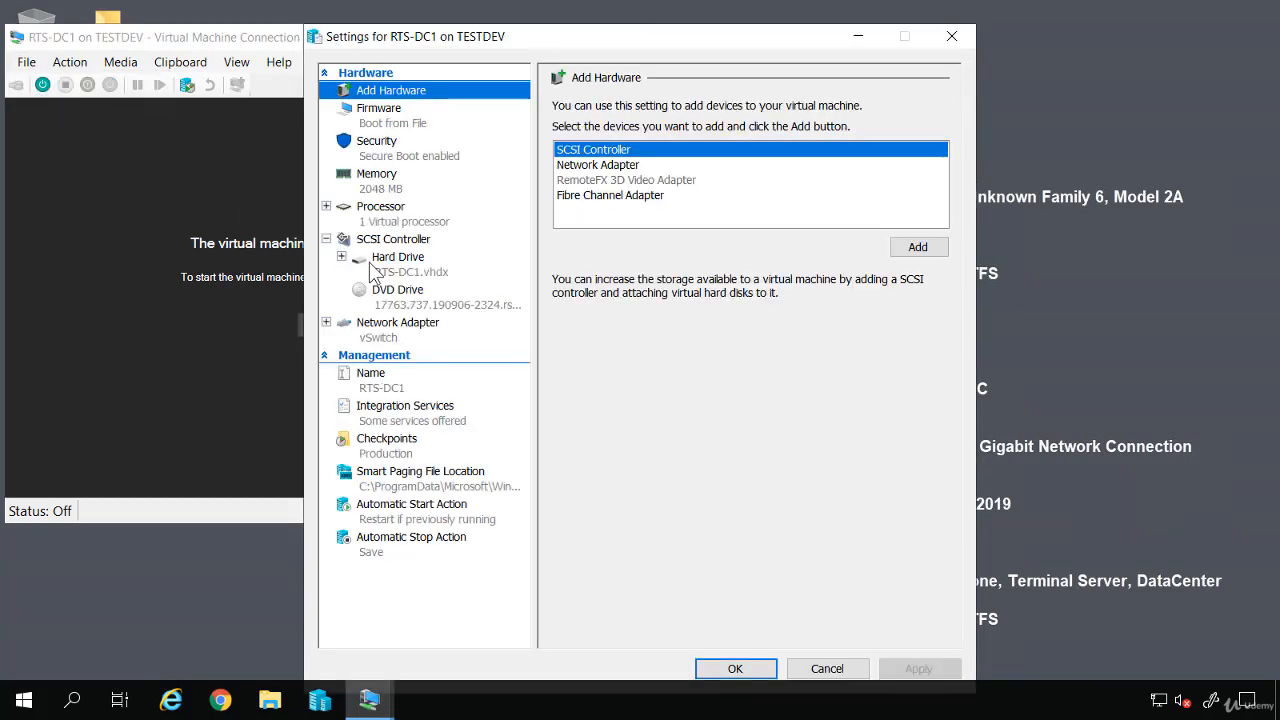
click(388, 278)
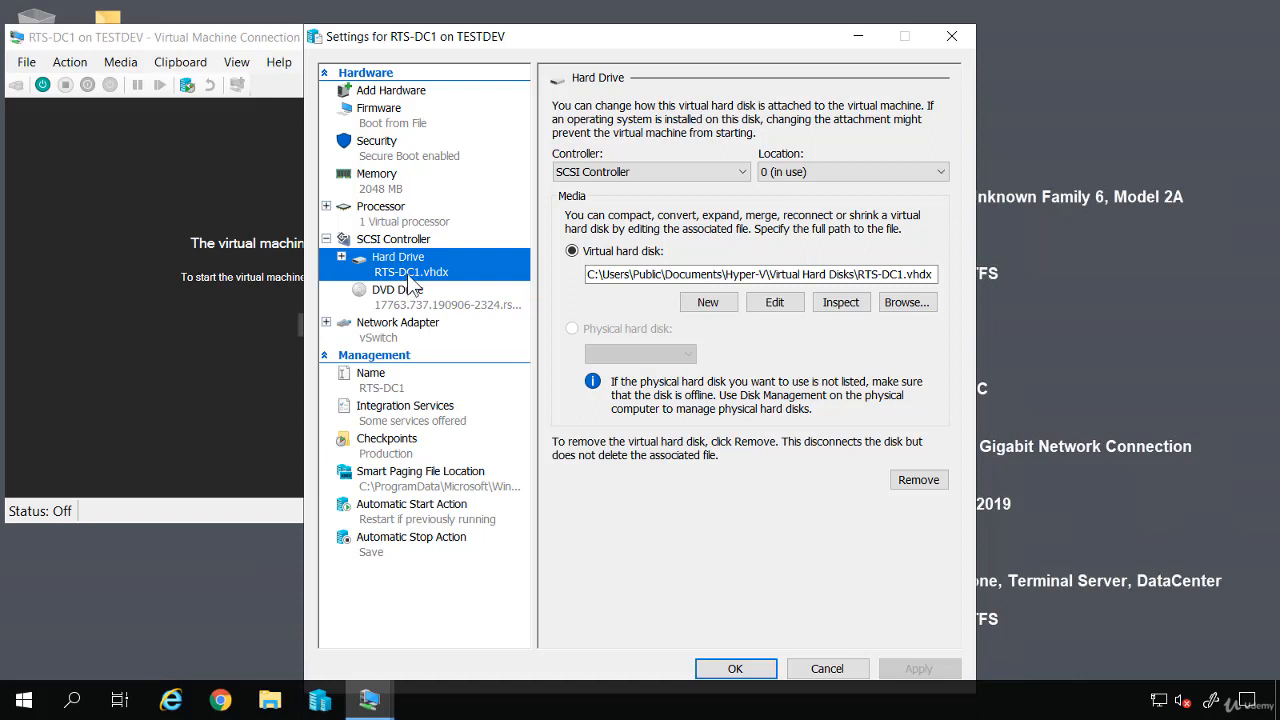
Add a new SCSI controller with a hard drive and begin creating a new virtual disk
click(407, 92)
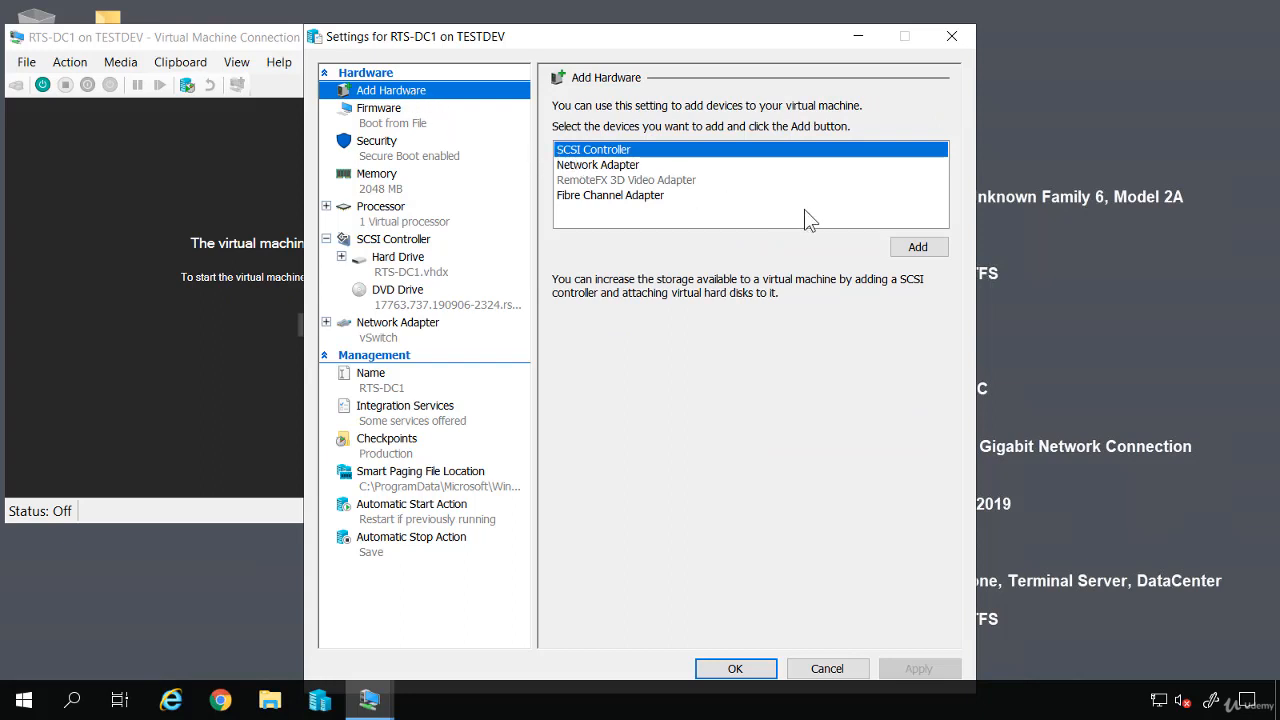
click(914, 249)
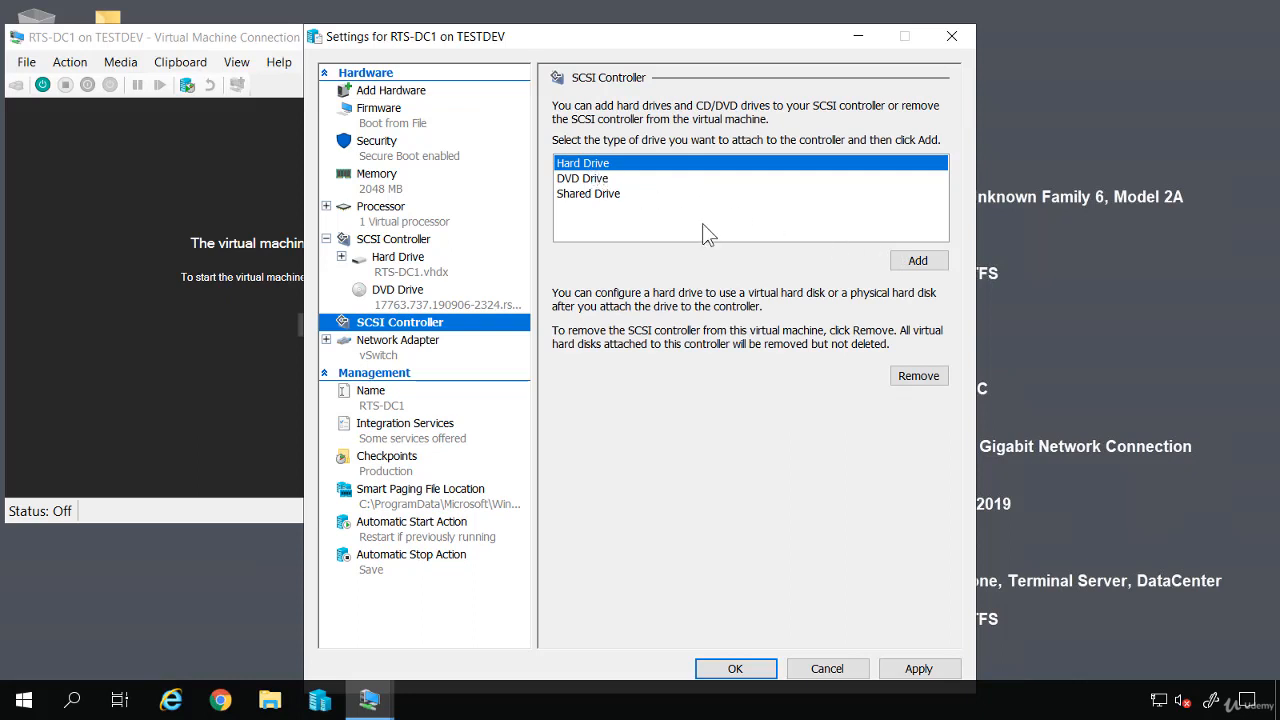
click(914, 261)
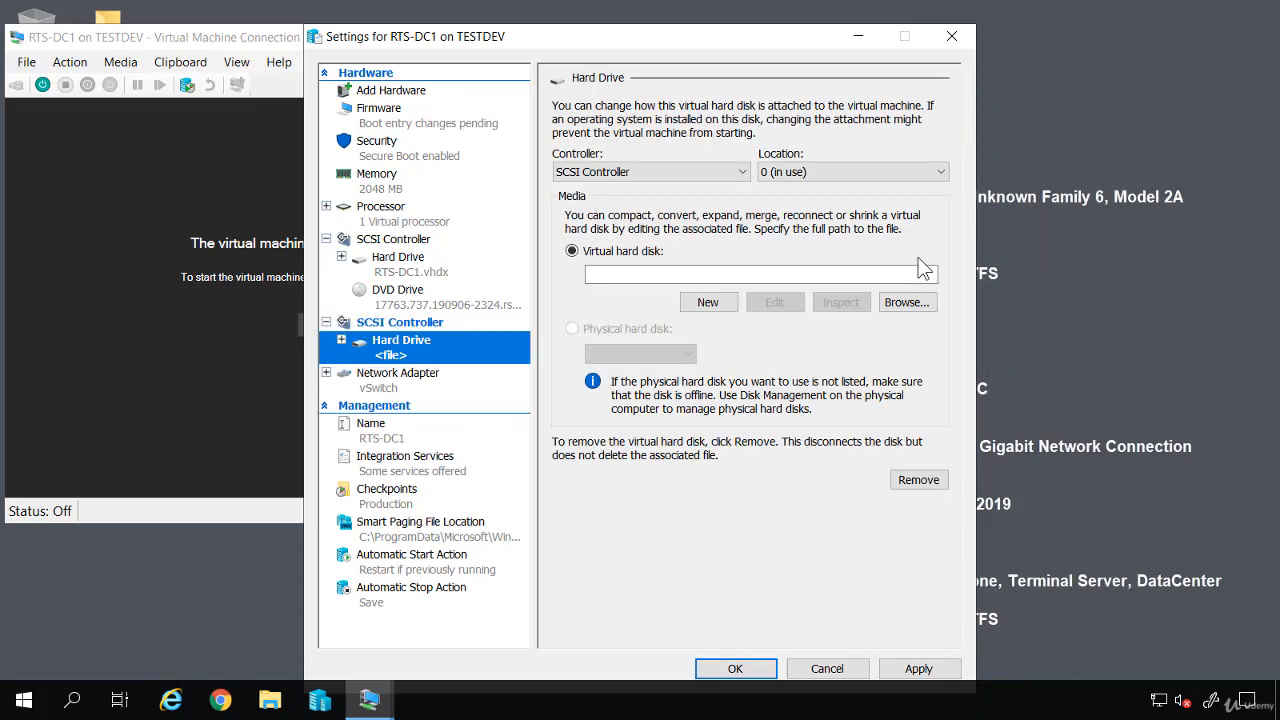
click(707, 304)
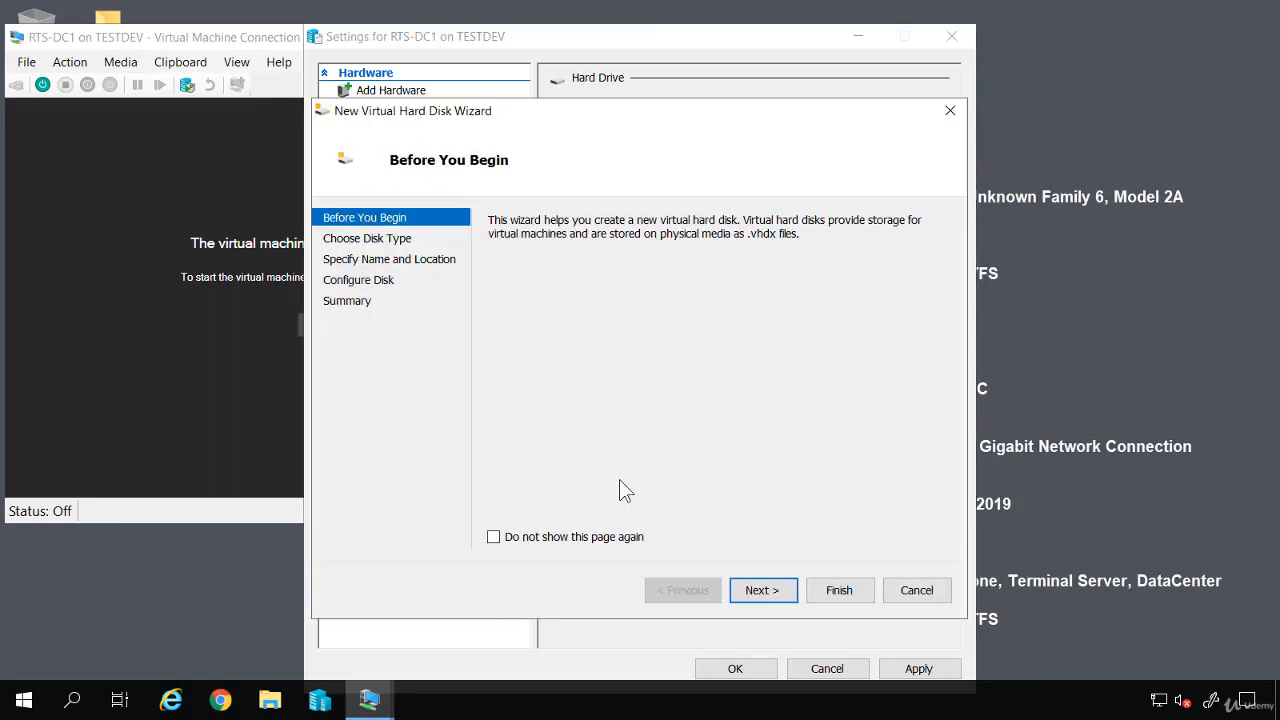
Create a 127 GB dynamically expanding VHDX named disk01
click(758, 588)
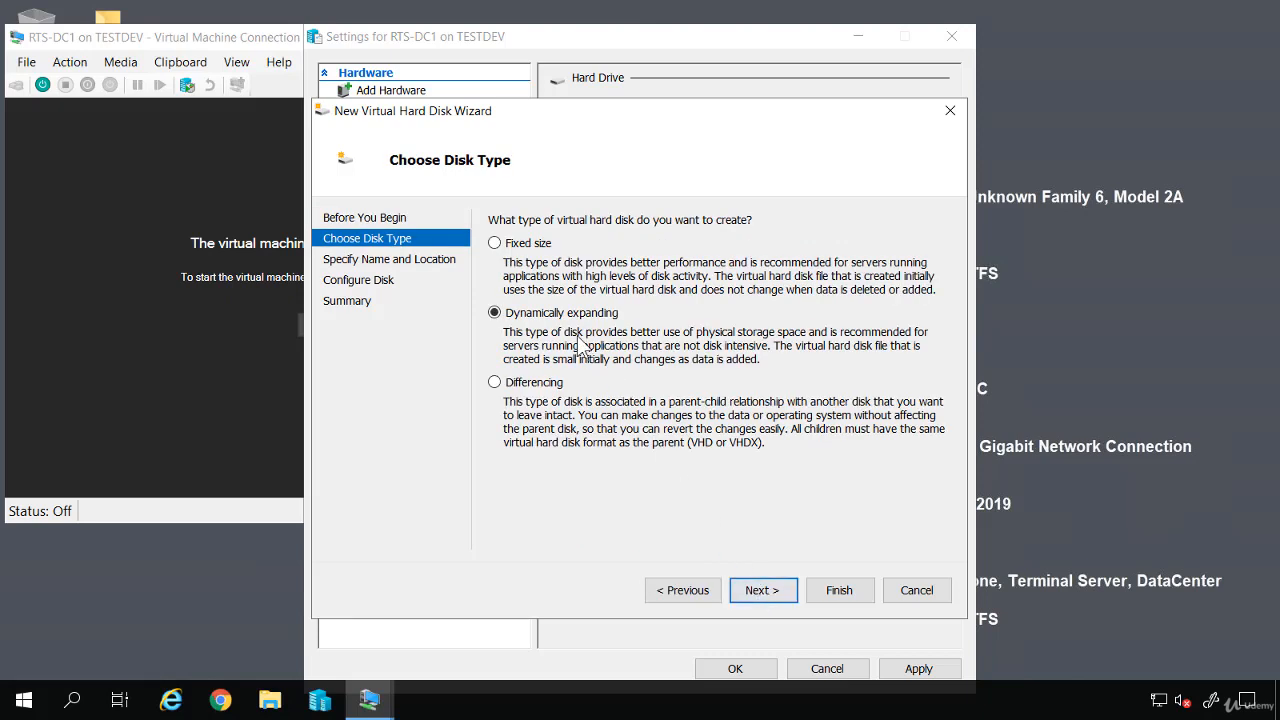
click(759, 591)
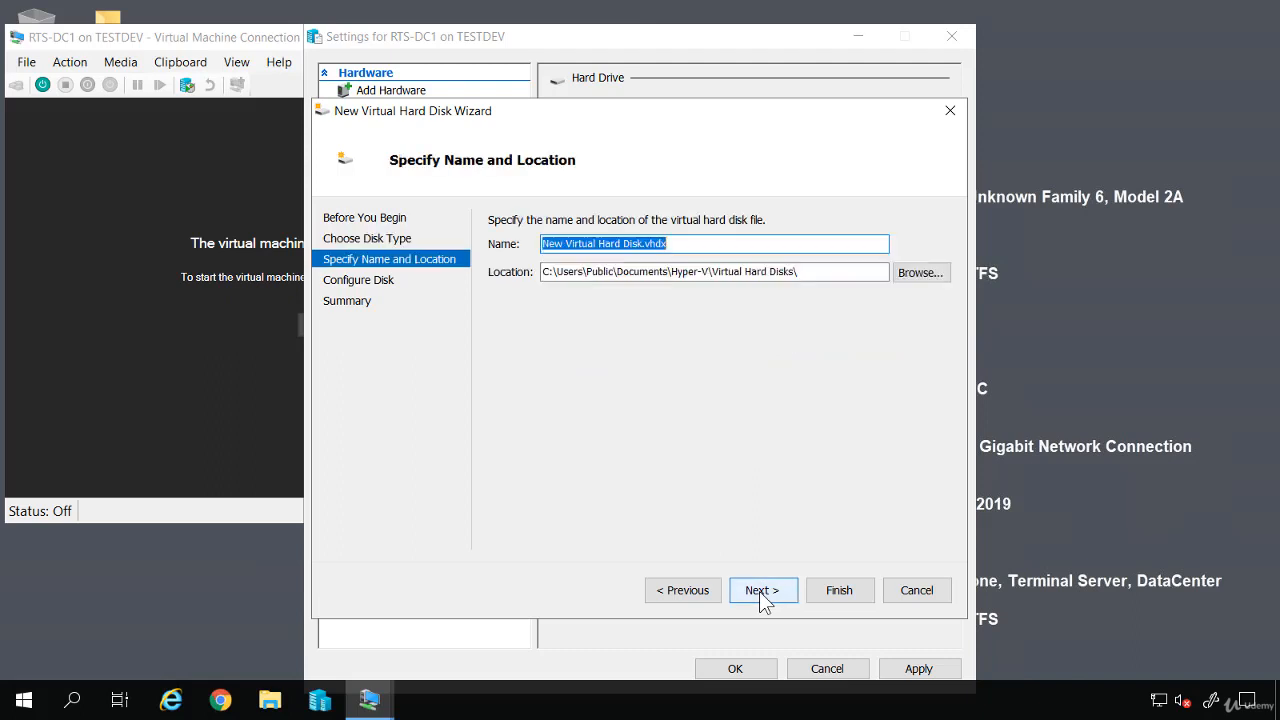
text(di)
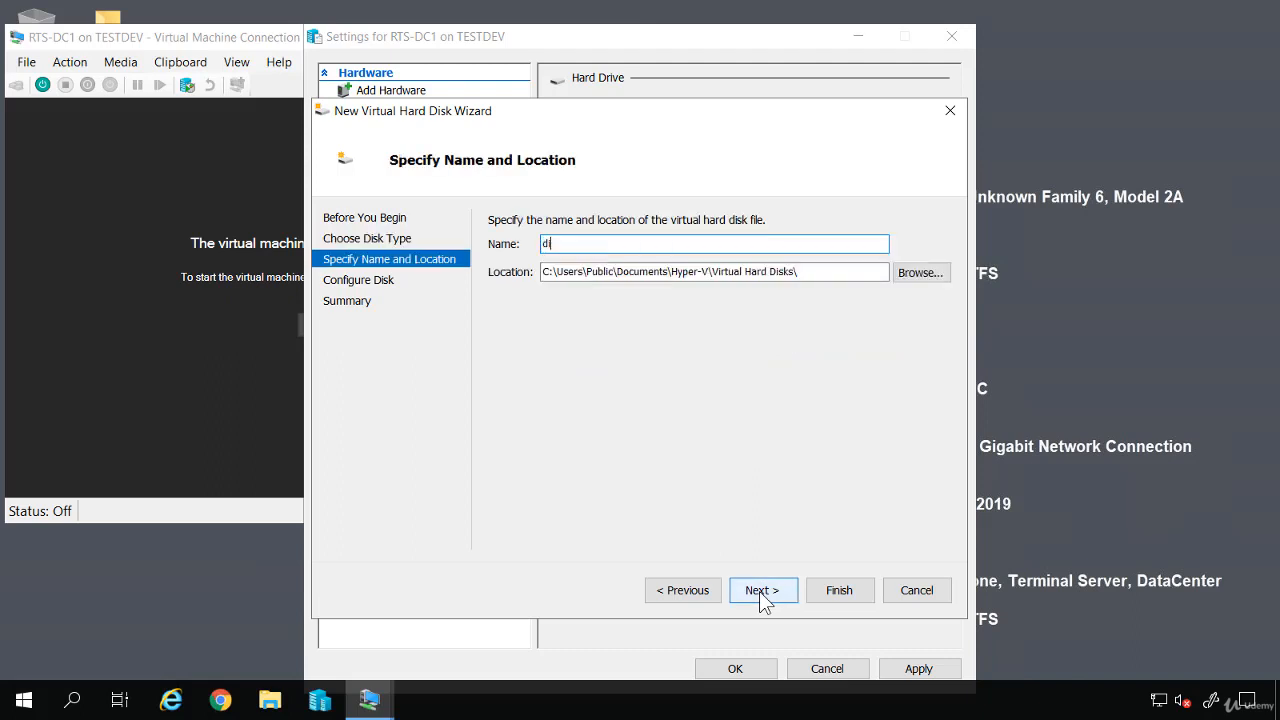
text(sk01)
click(760, 598)
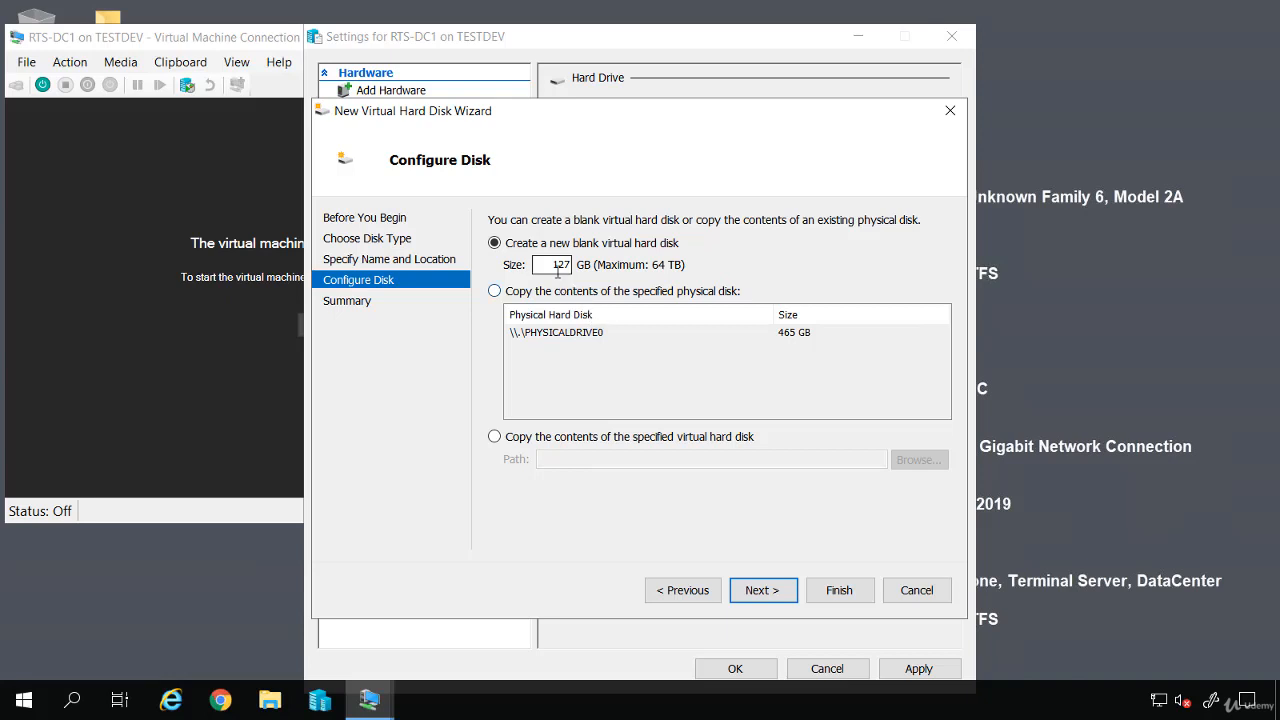
click(763, 592)
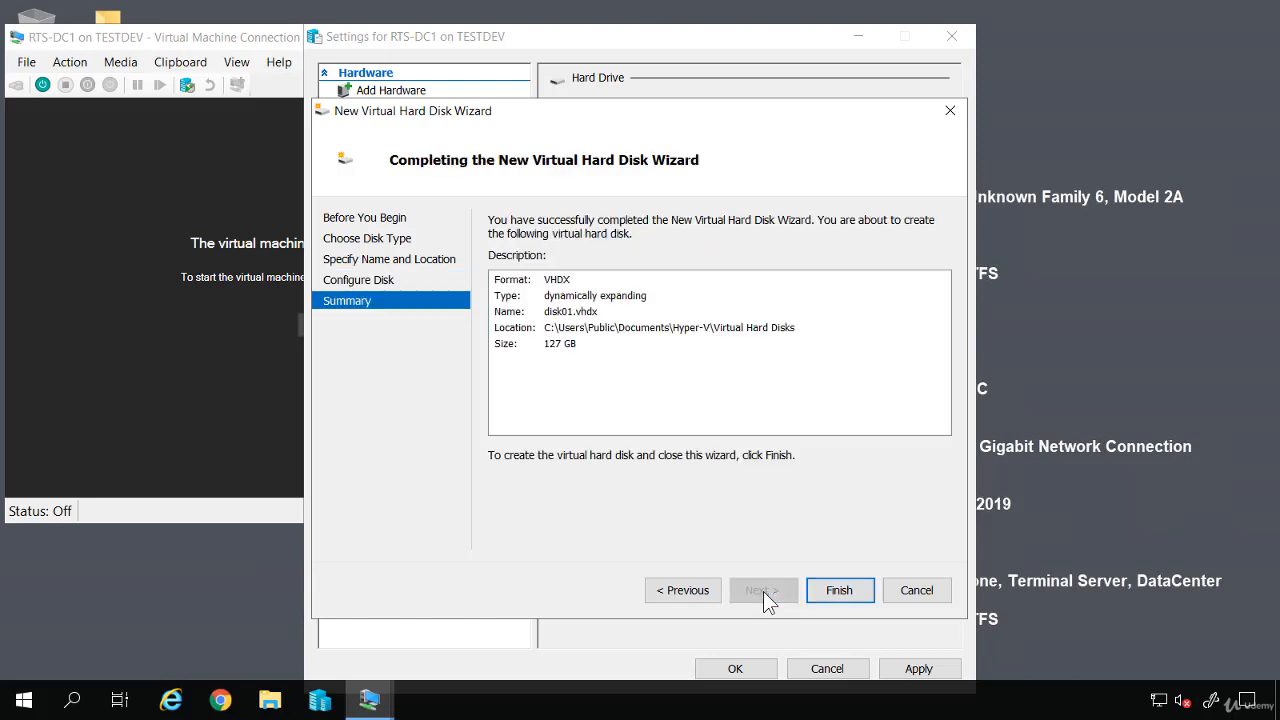
click(843, 590)
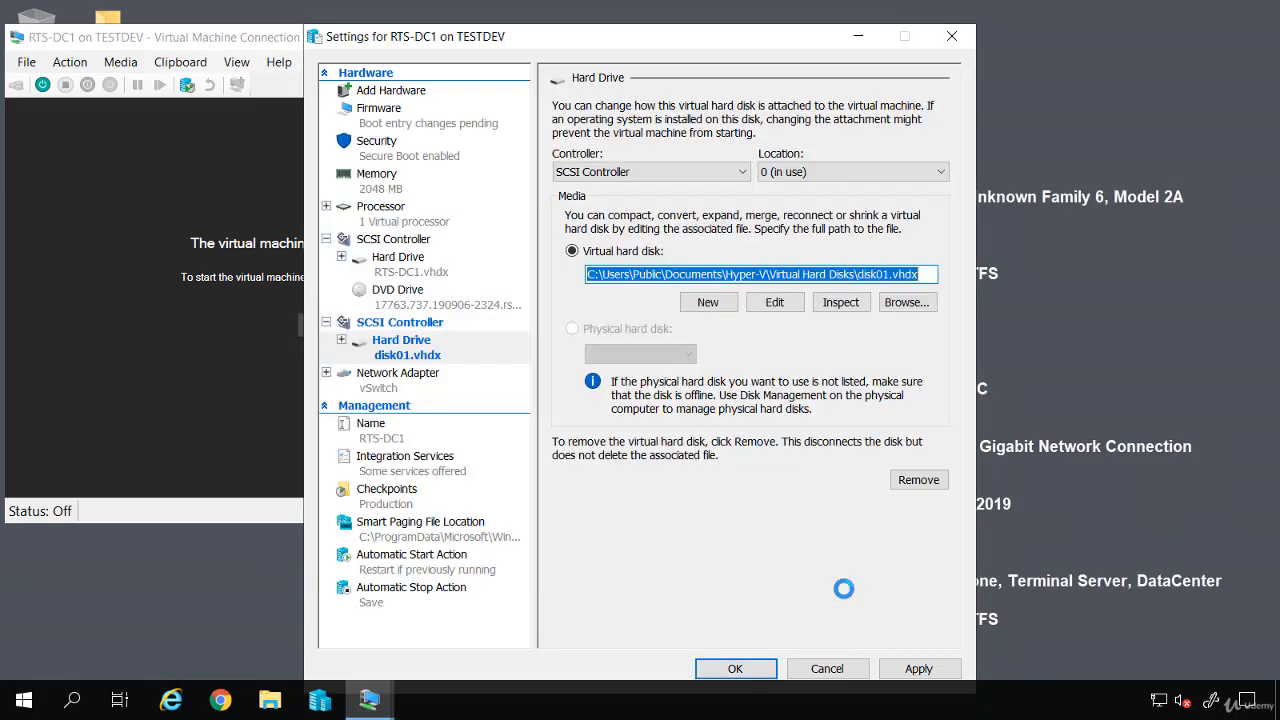
Add a third SCSI controller with a hard drive and begin creating another virtual disk
click(410, 92)
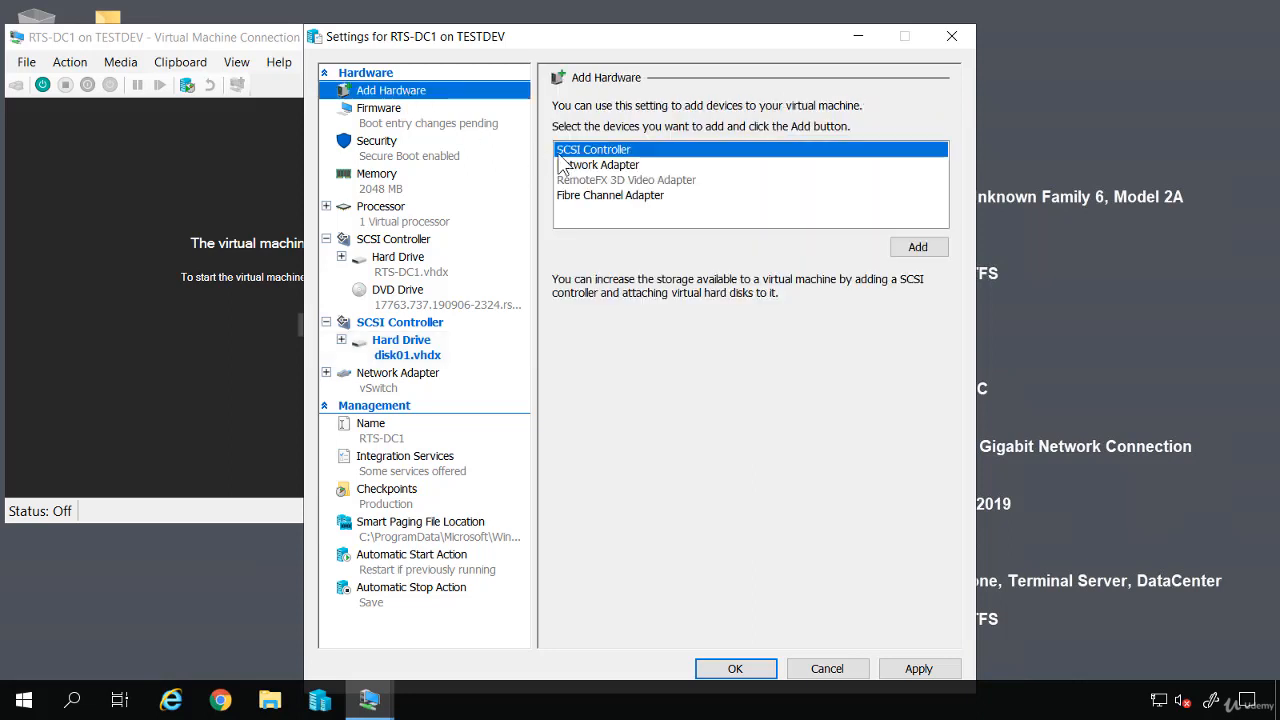
click(912, 247)
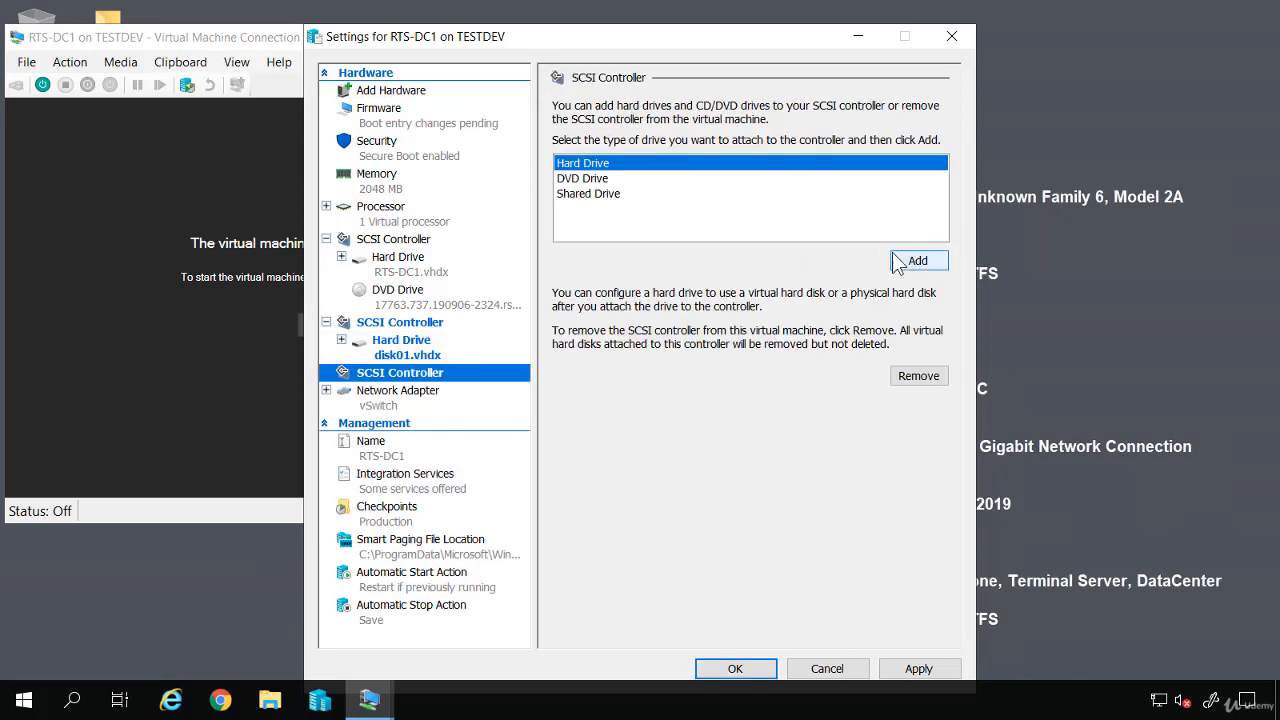
click(912, 262)
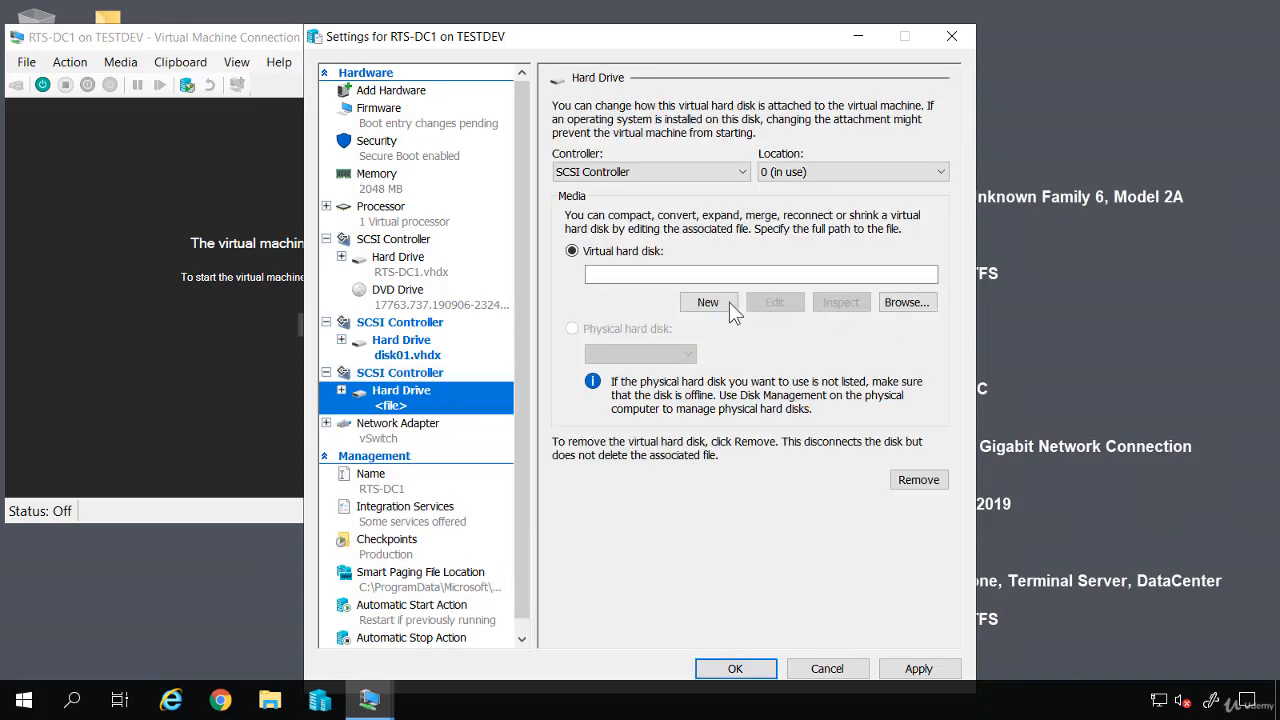
click(712, 304)
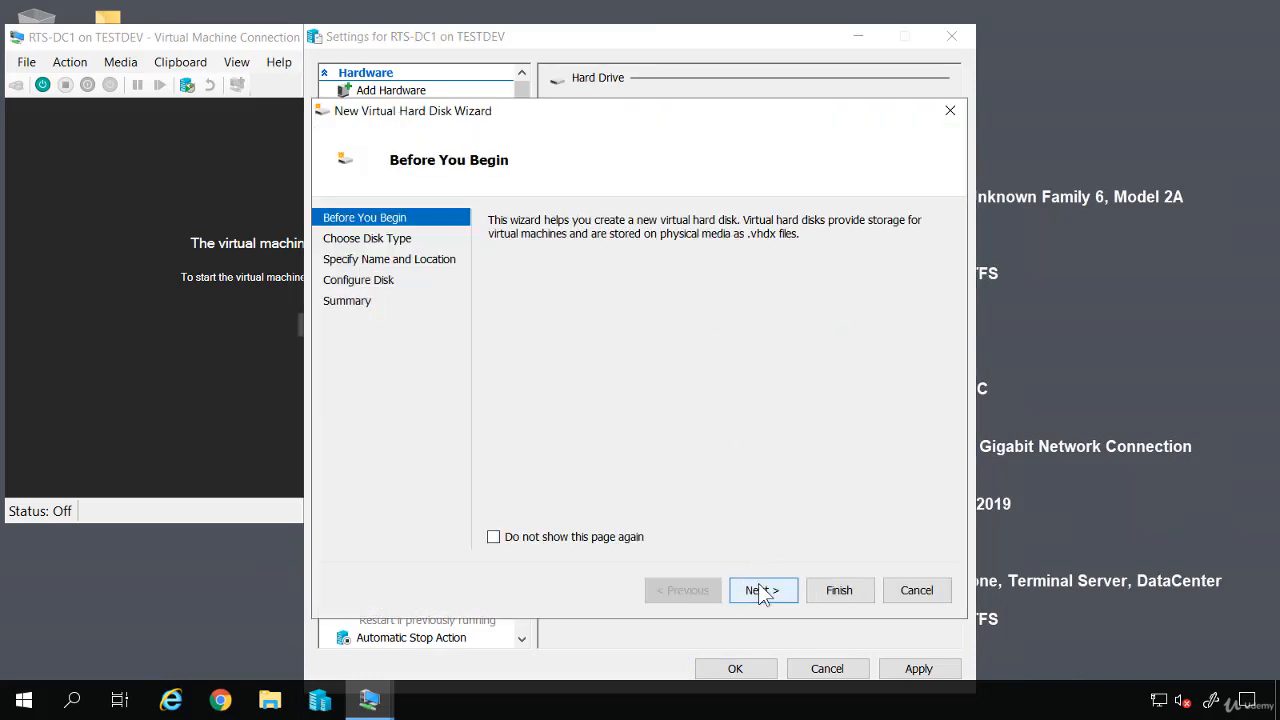
Create a 127 GB dynamically expanding disk02.vhdx, then save and close the VM settings
click(762, 592)
click(762, 592)
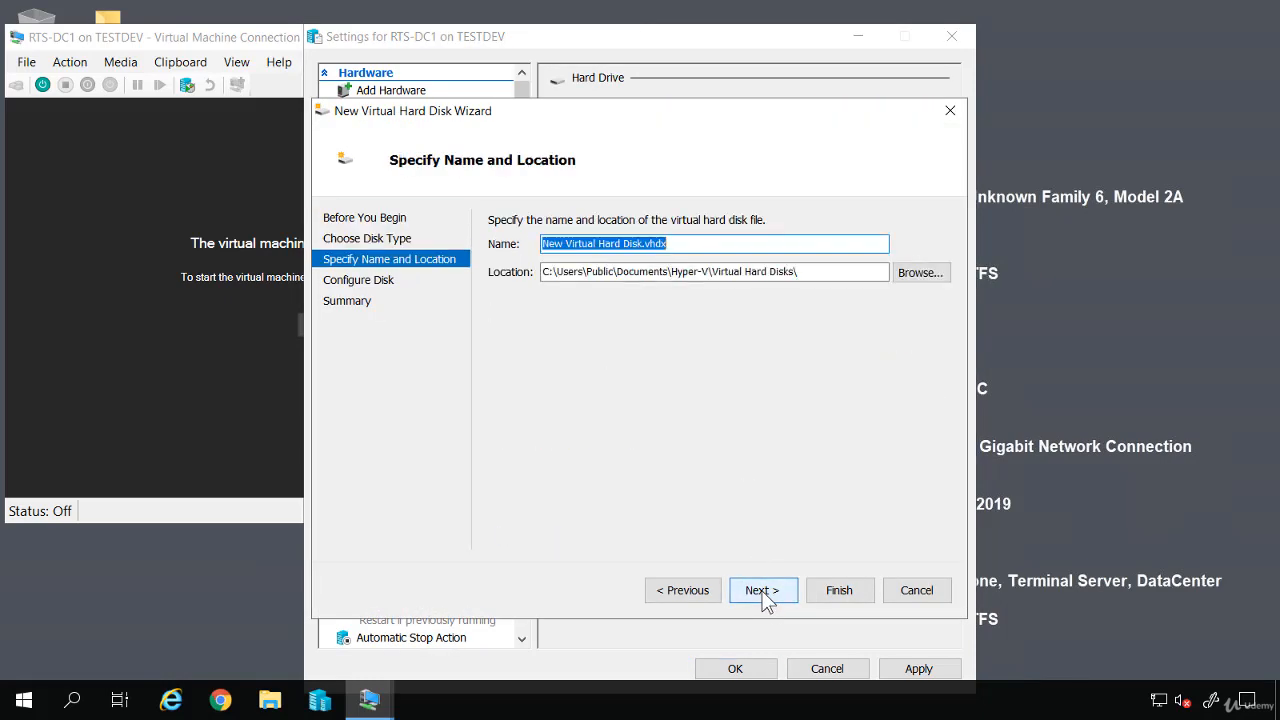
text(disk)
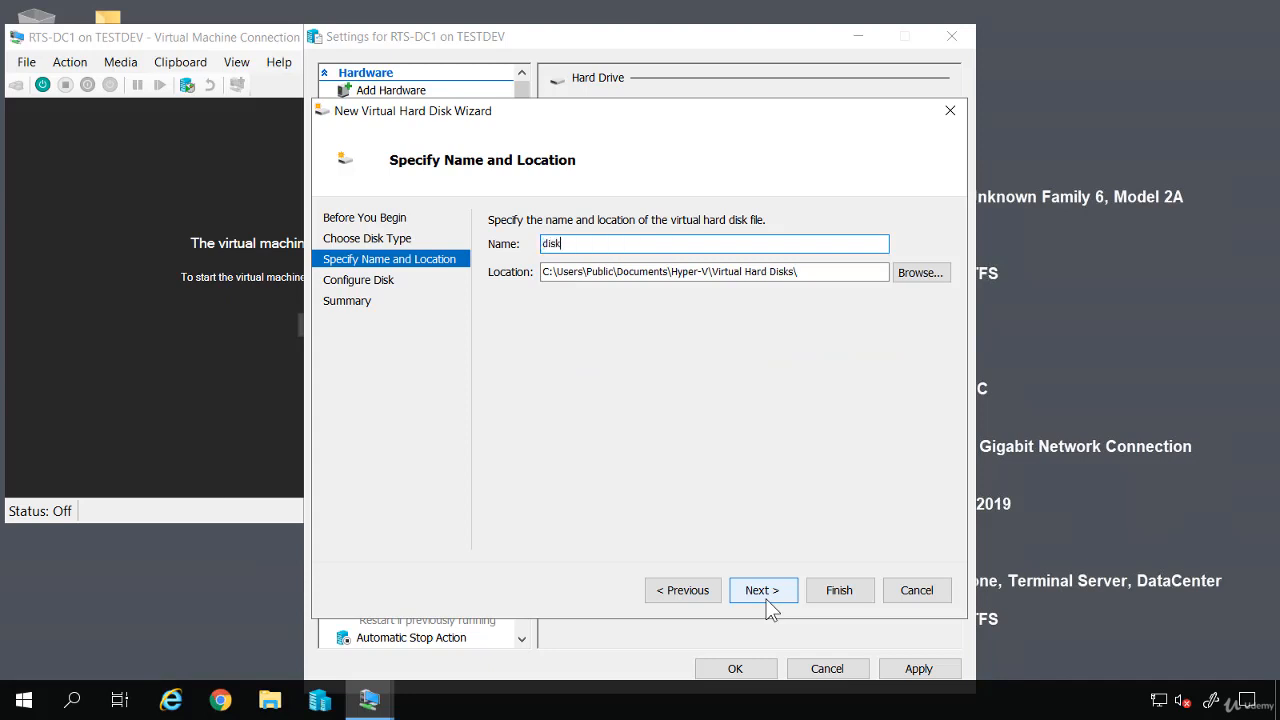
text(02)
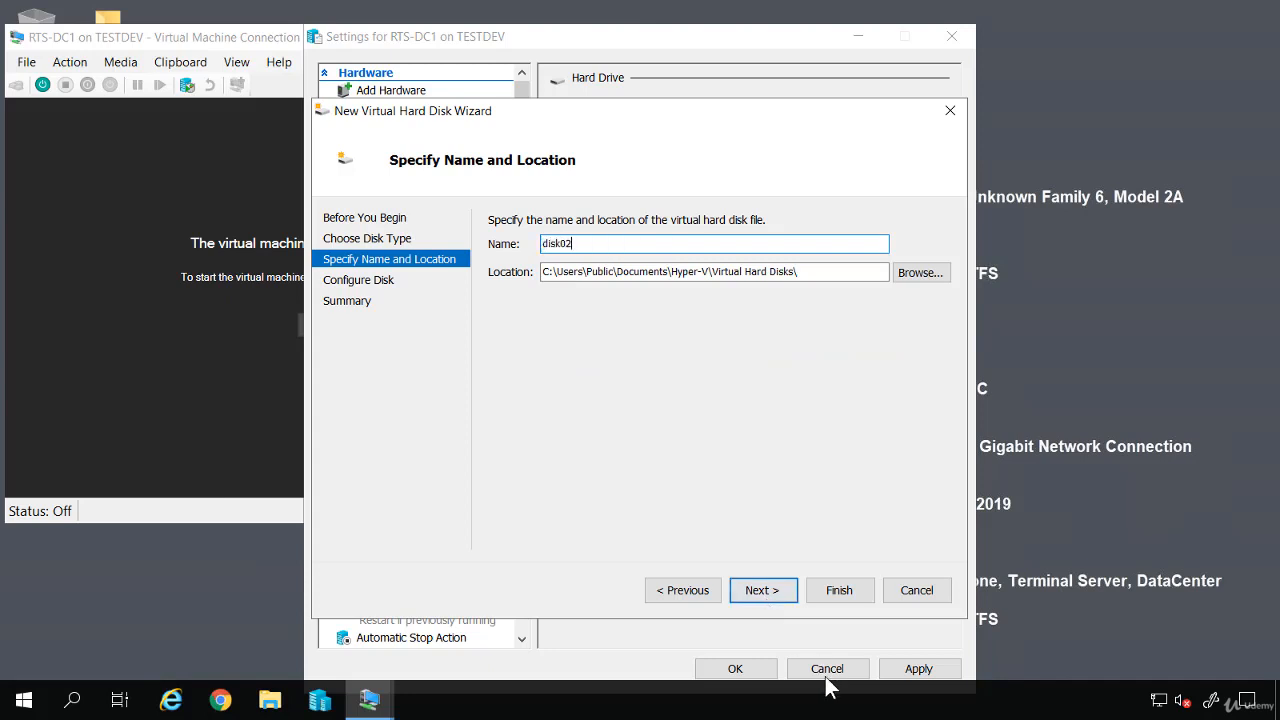
click(756, 589)
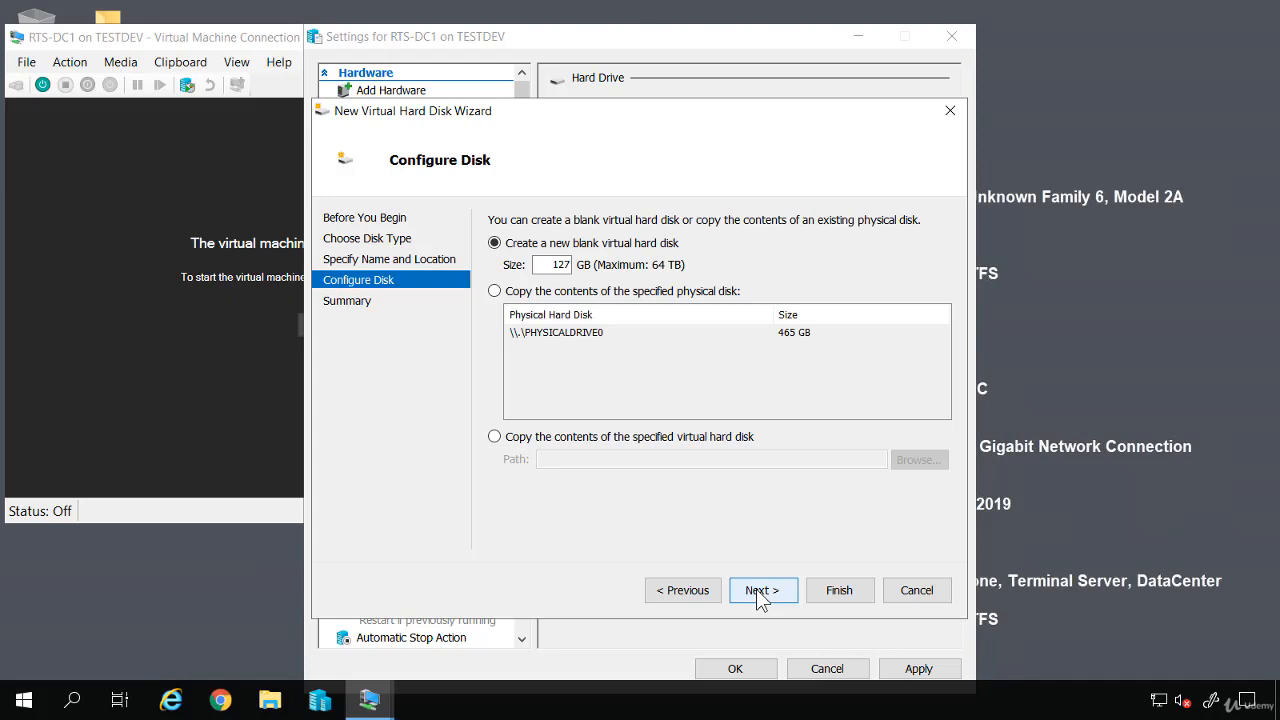
click(756, 589)
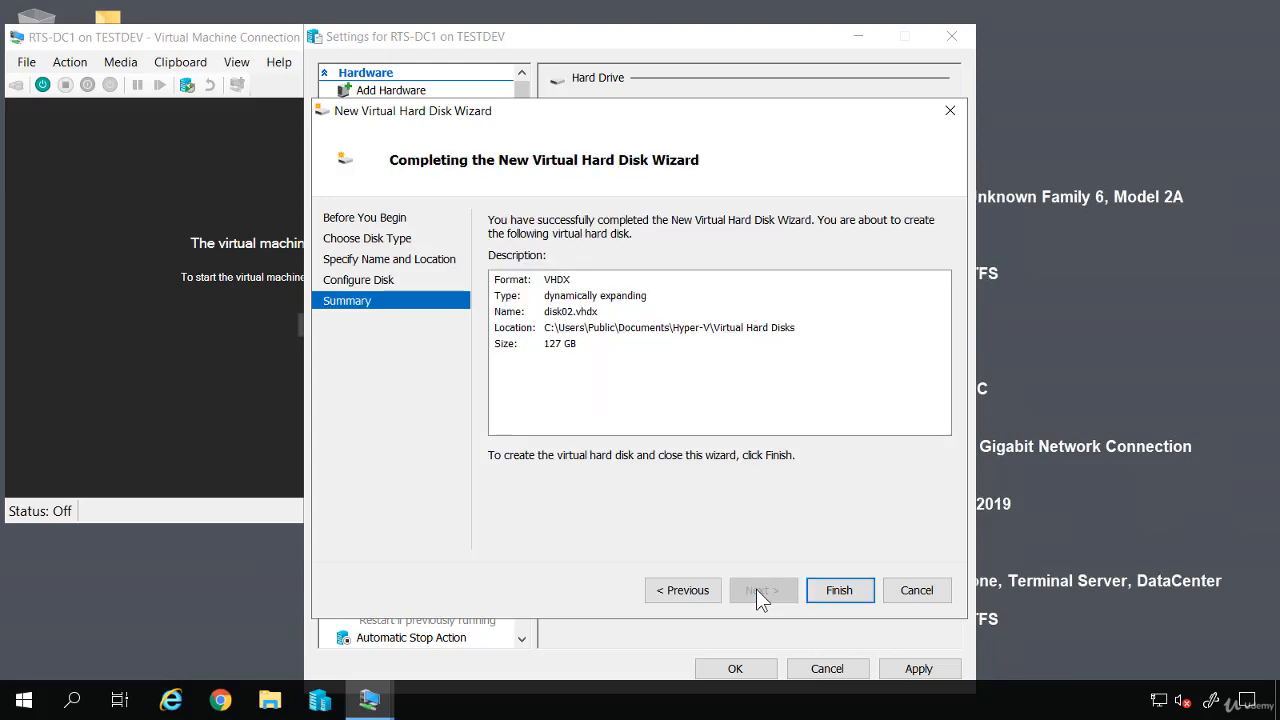
click(836, 590)
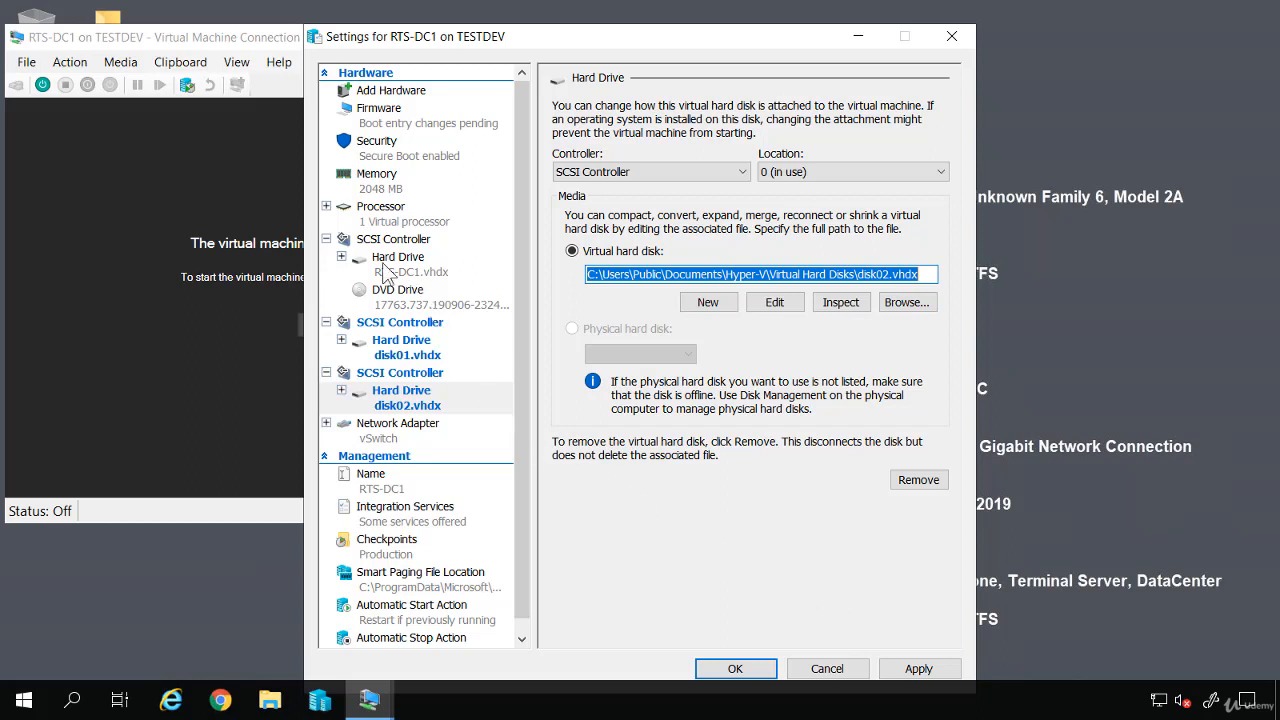
click(385, 277)
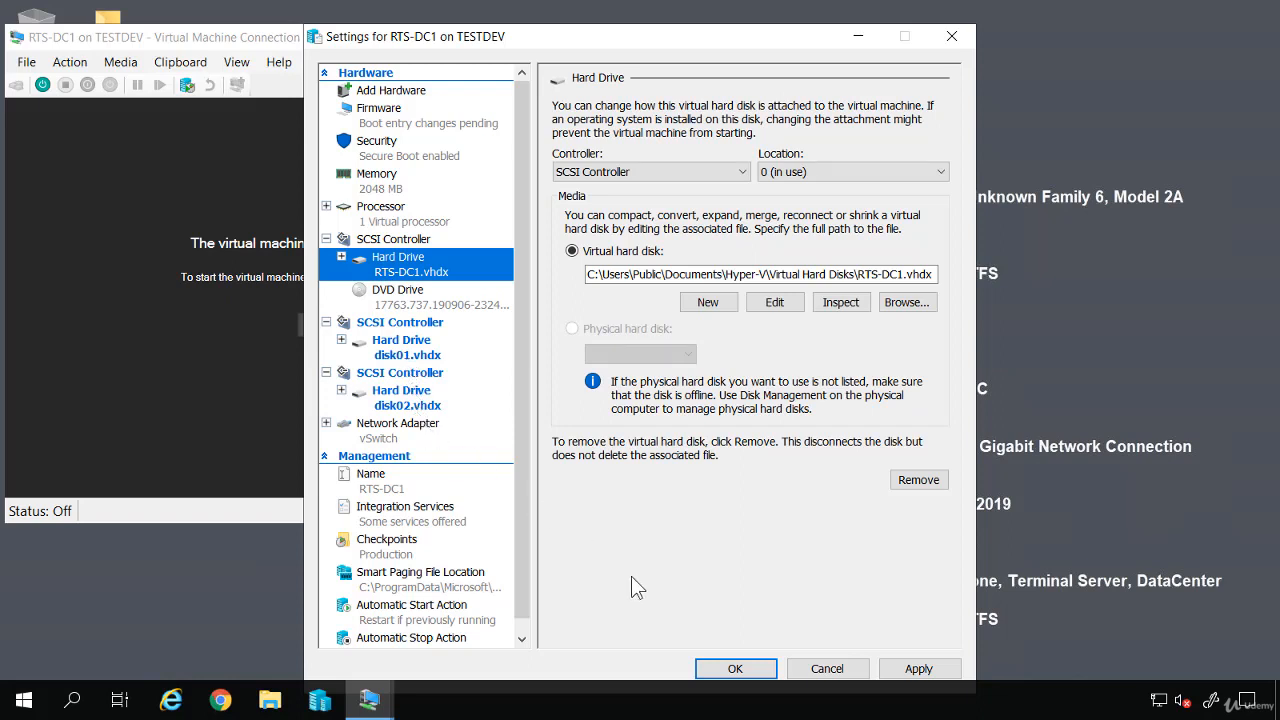
click(737, 670)
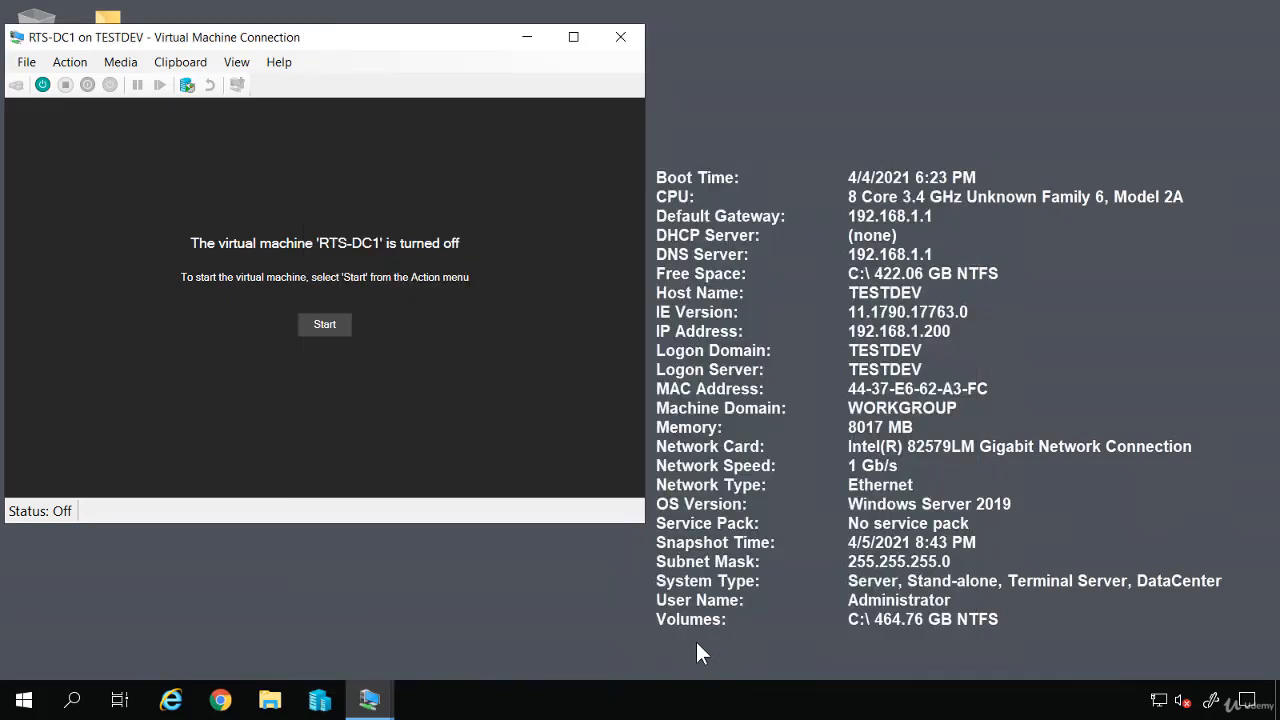
Start RTS-DC1 and sign in as administrator with the account password
click(329, 330)
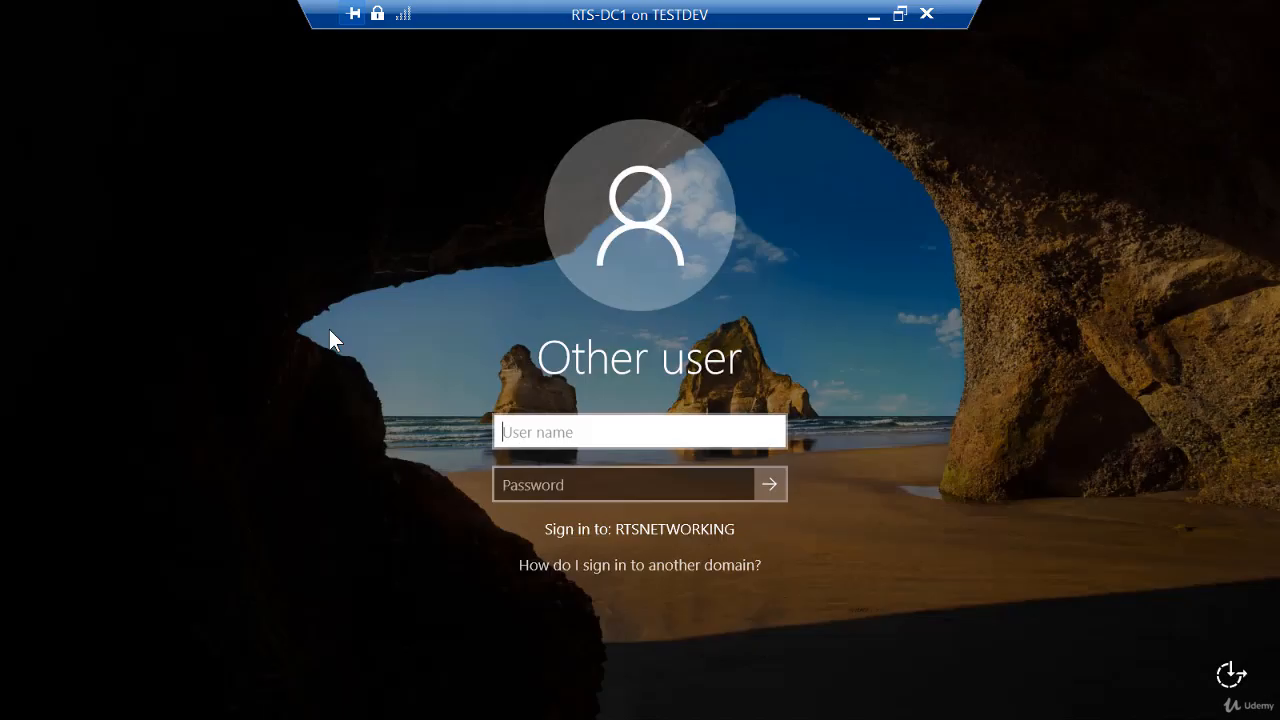
text(administrator)
key(Tab)
text(********)
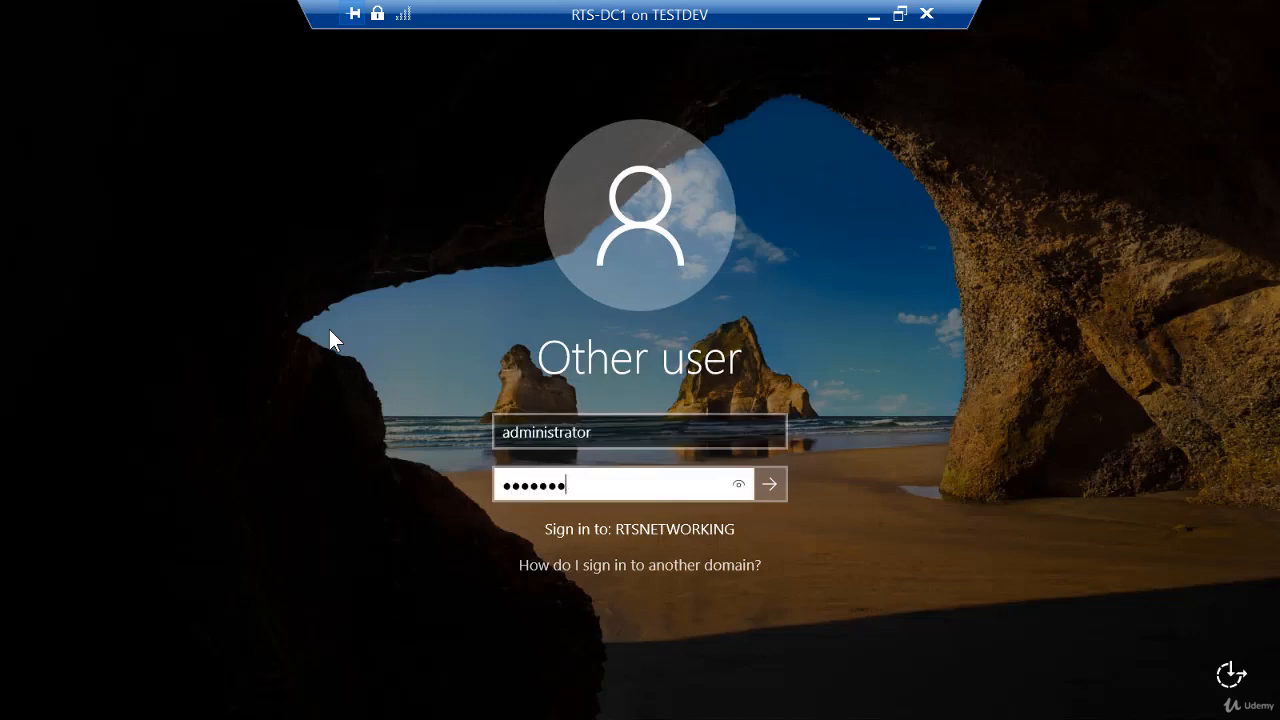
key(Return)
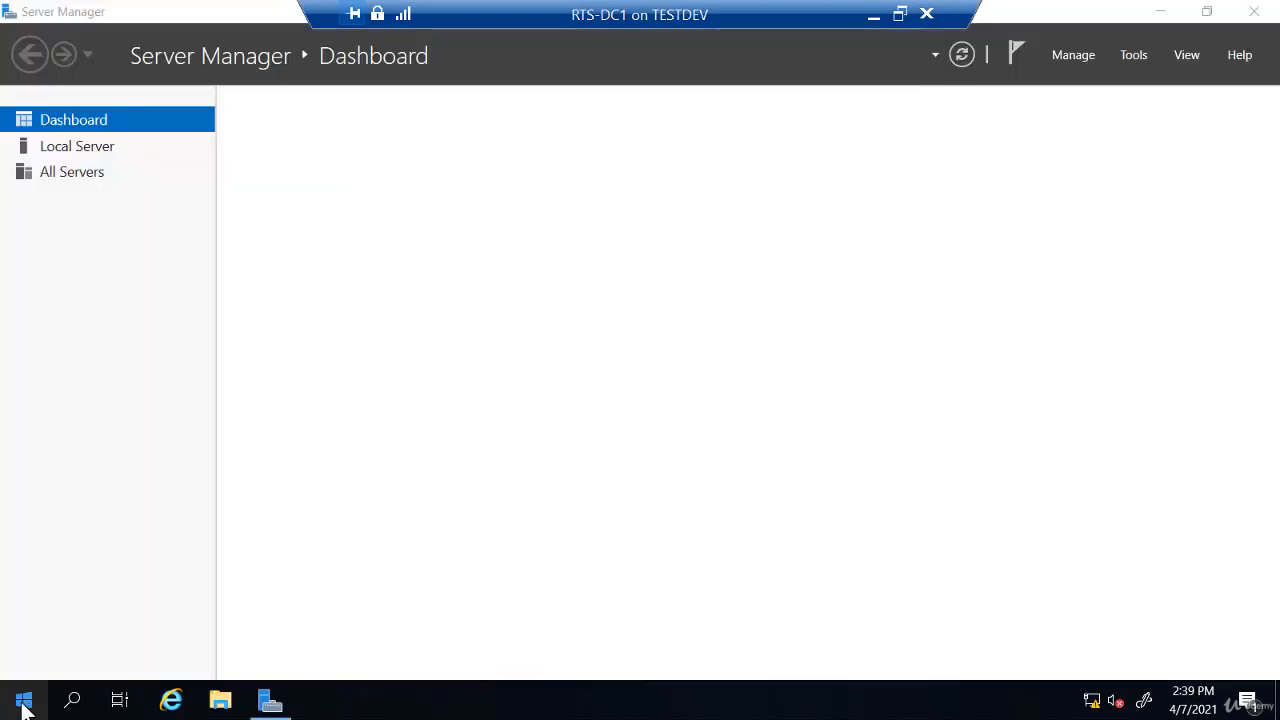
Check in Computer Management's Disk Management that Disk 1 is offline with 127 GB unallocated, then close it
right_click(23, 701)
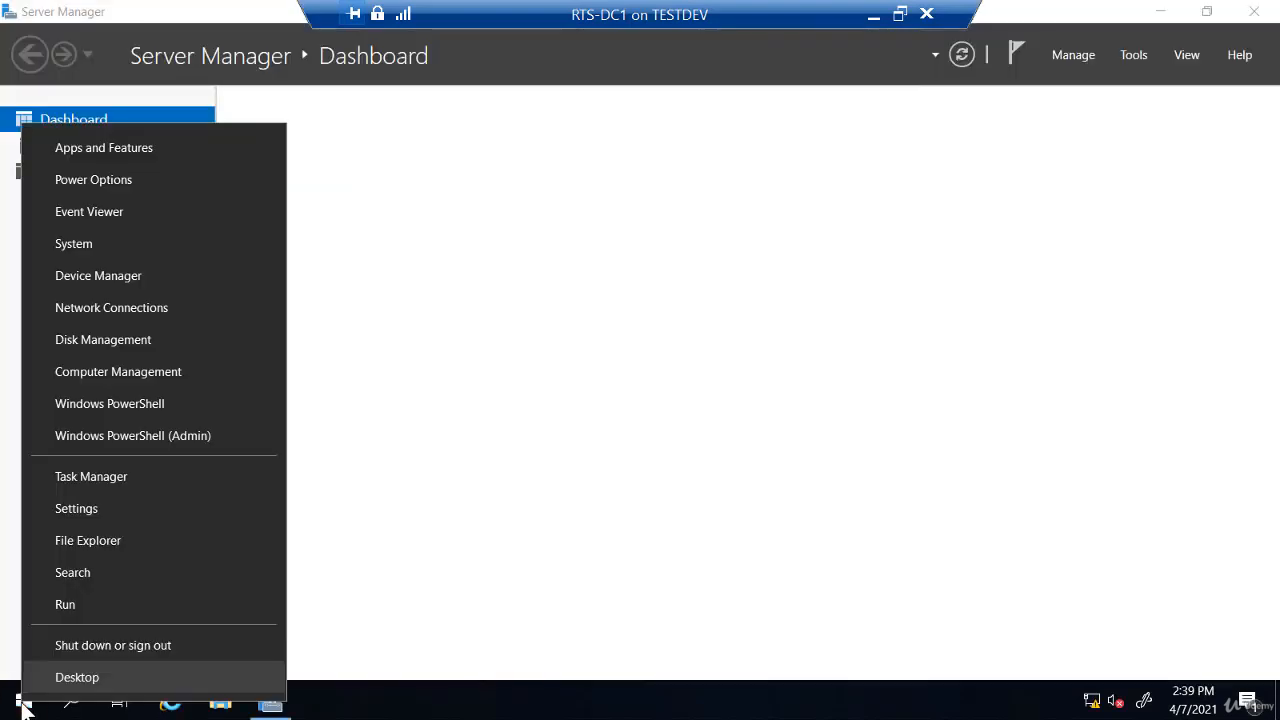
click(88, 372)
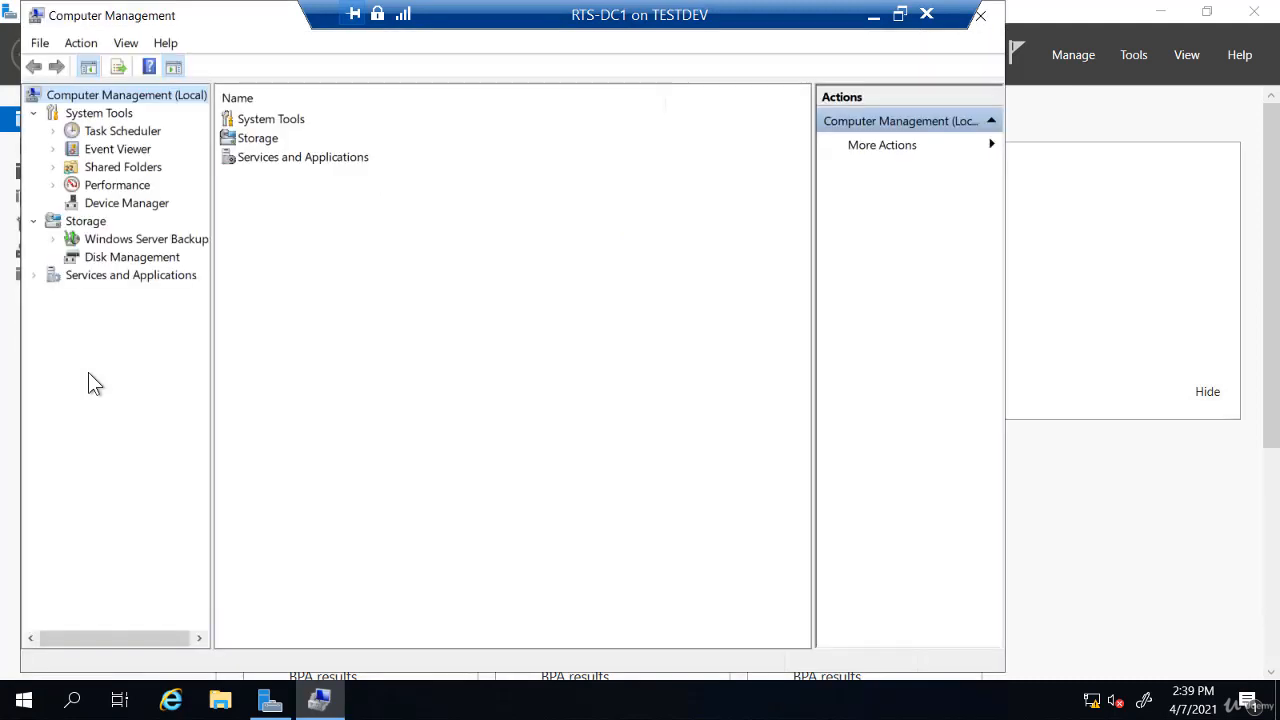
click(137, 262)
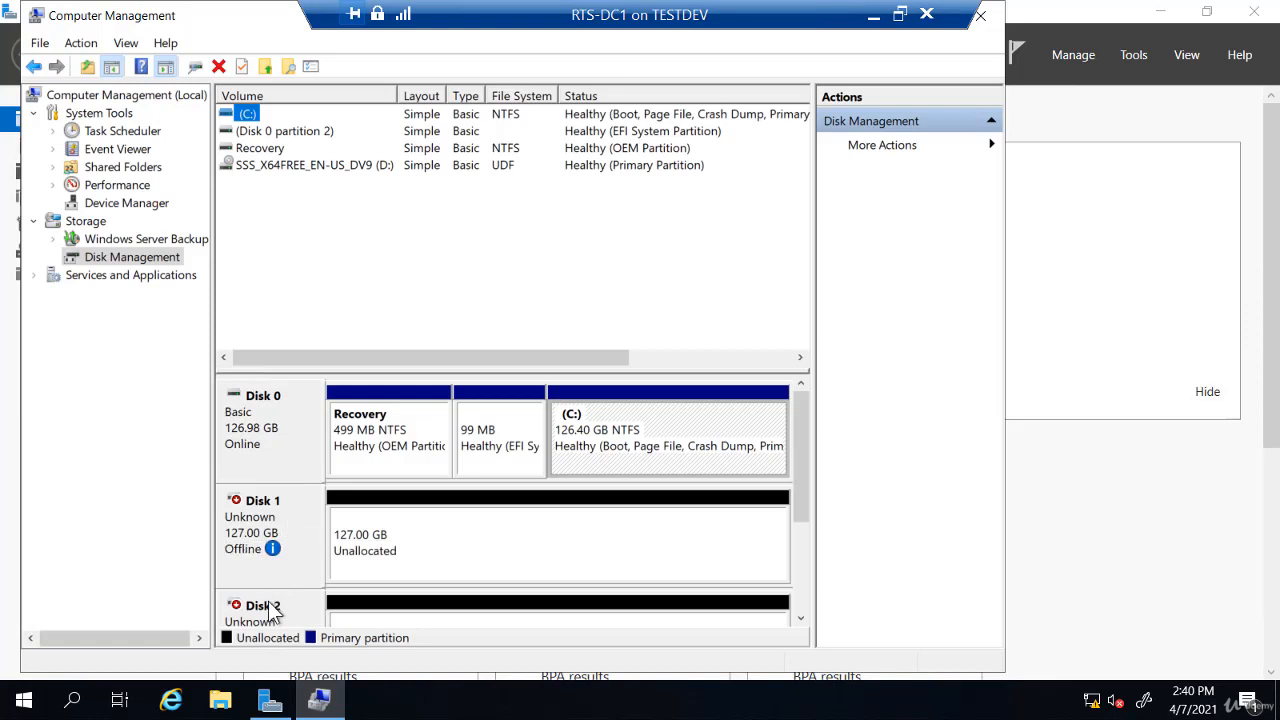
mouse_move(271, 549)
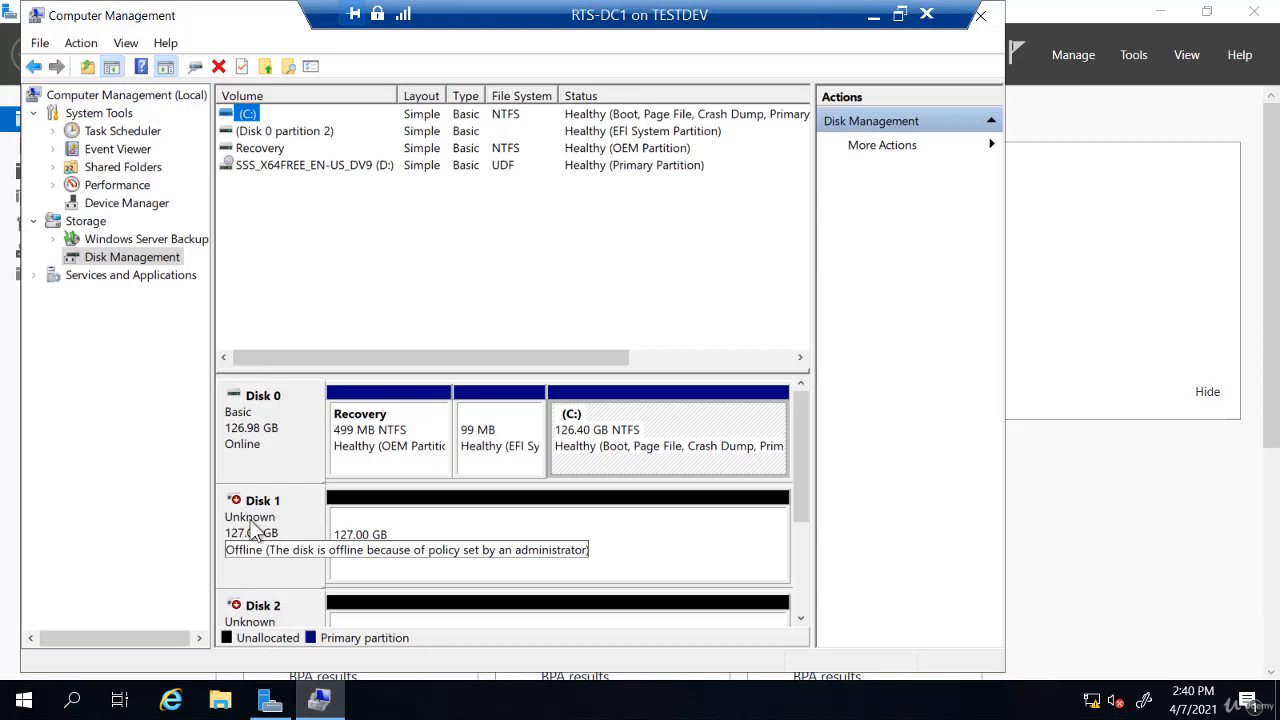
right_click(251, 519)
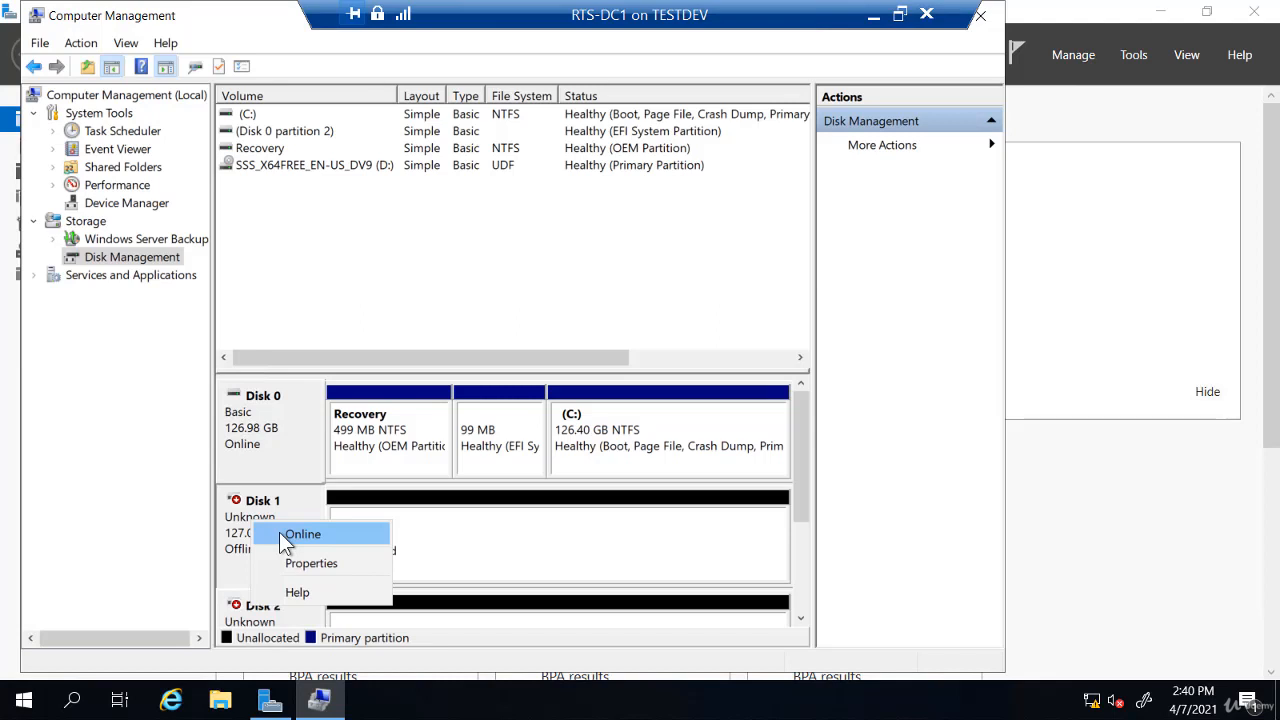
click(984, 24)
Close Computer Management and go to File and Storage Services > Storage Pools
click(984, 24)
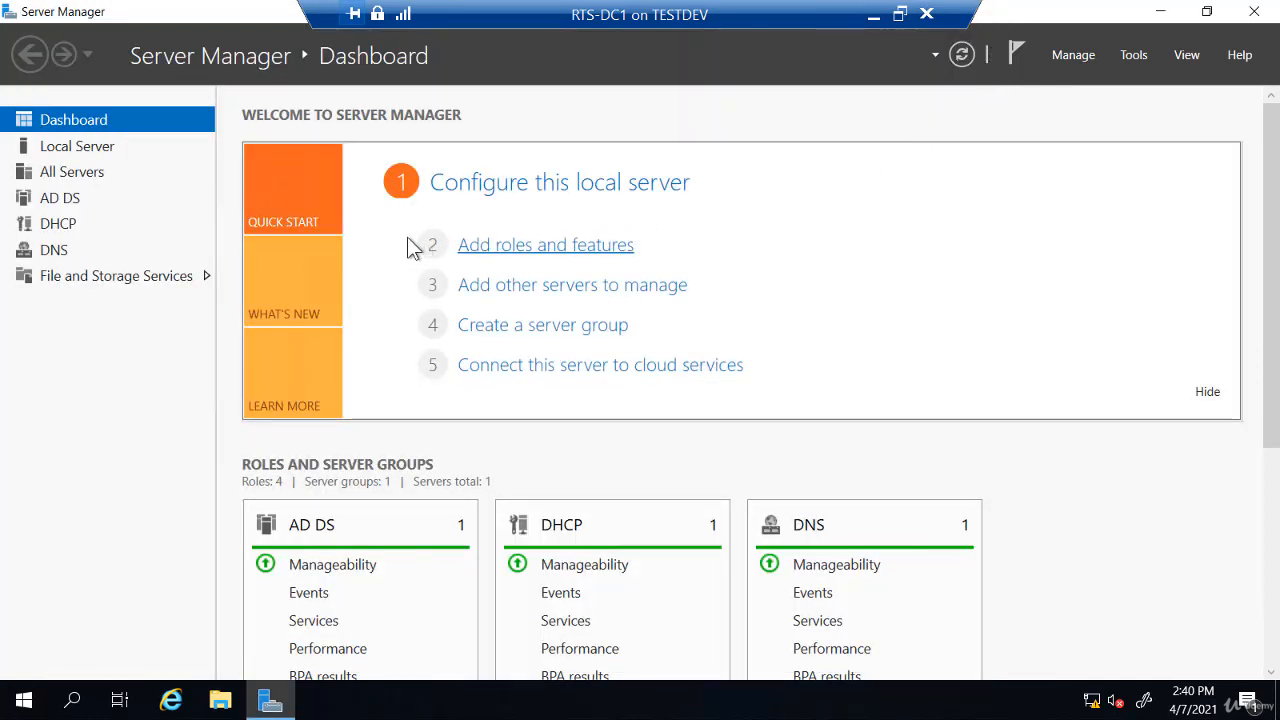
click(106, 280)
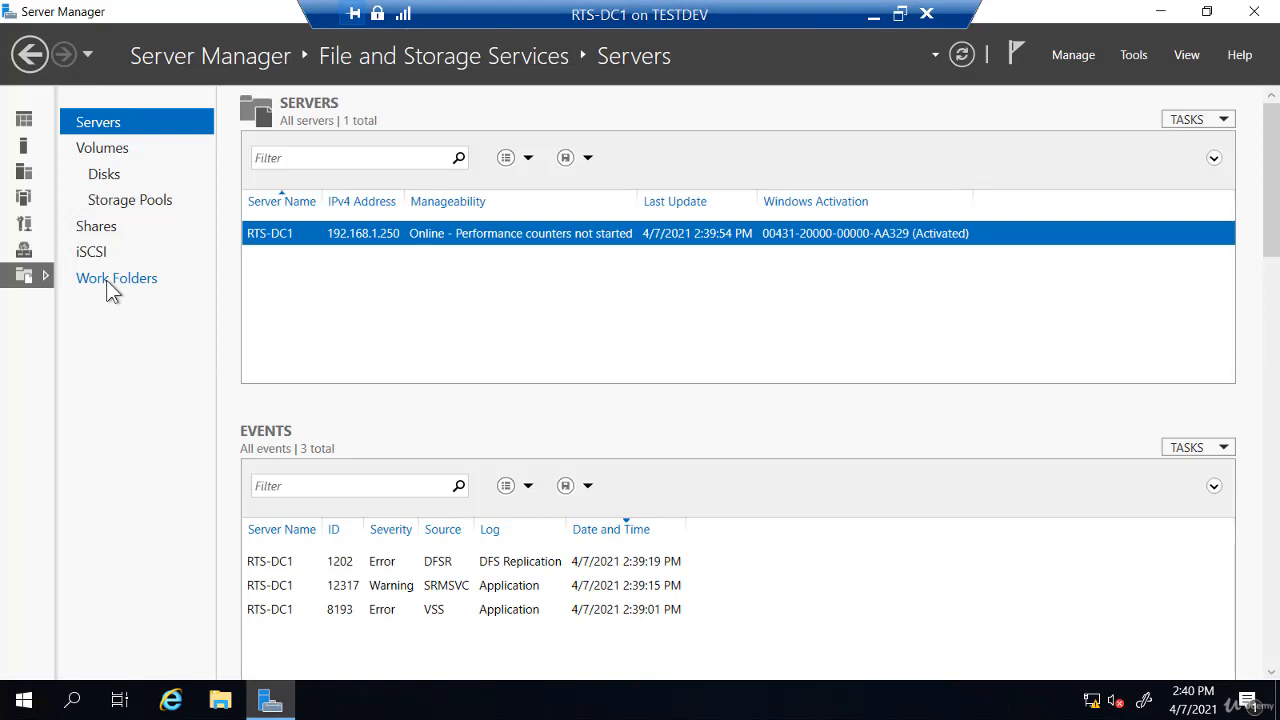
click(128, 200)
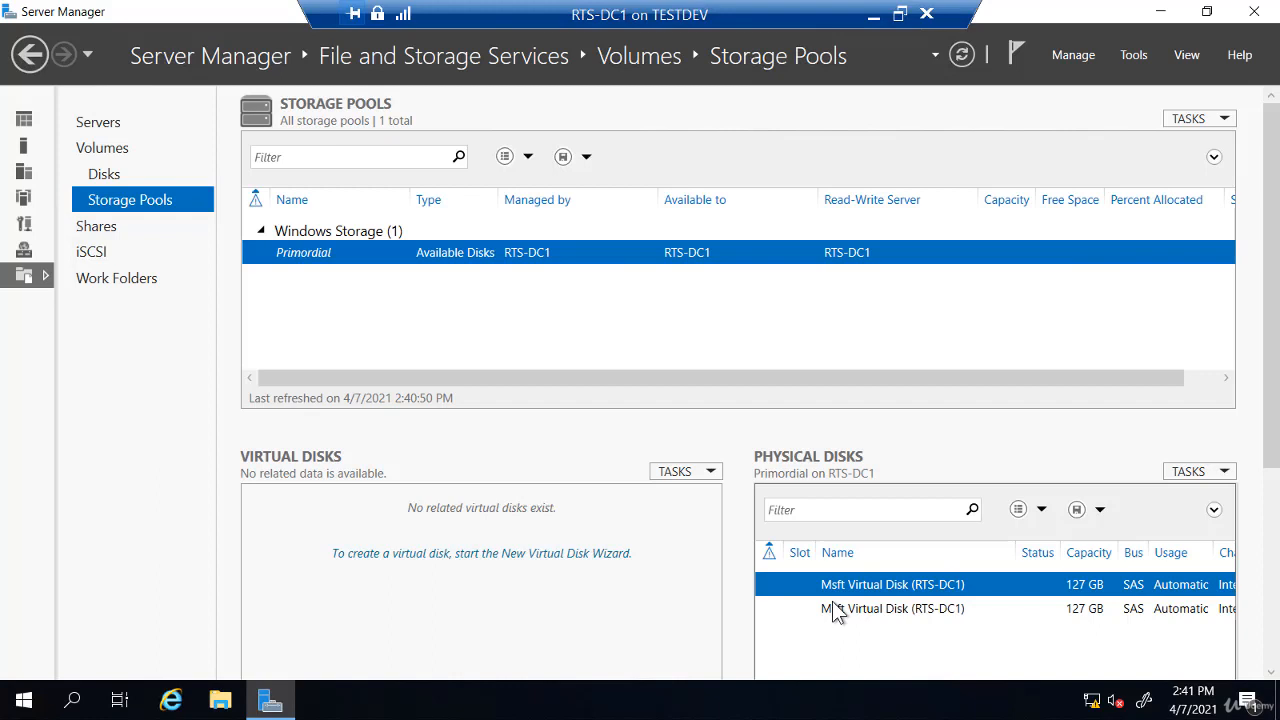
Launch New Storage Pool from the Physical Disks TASKS menu
click(1203, 474)
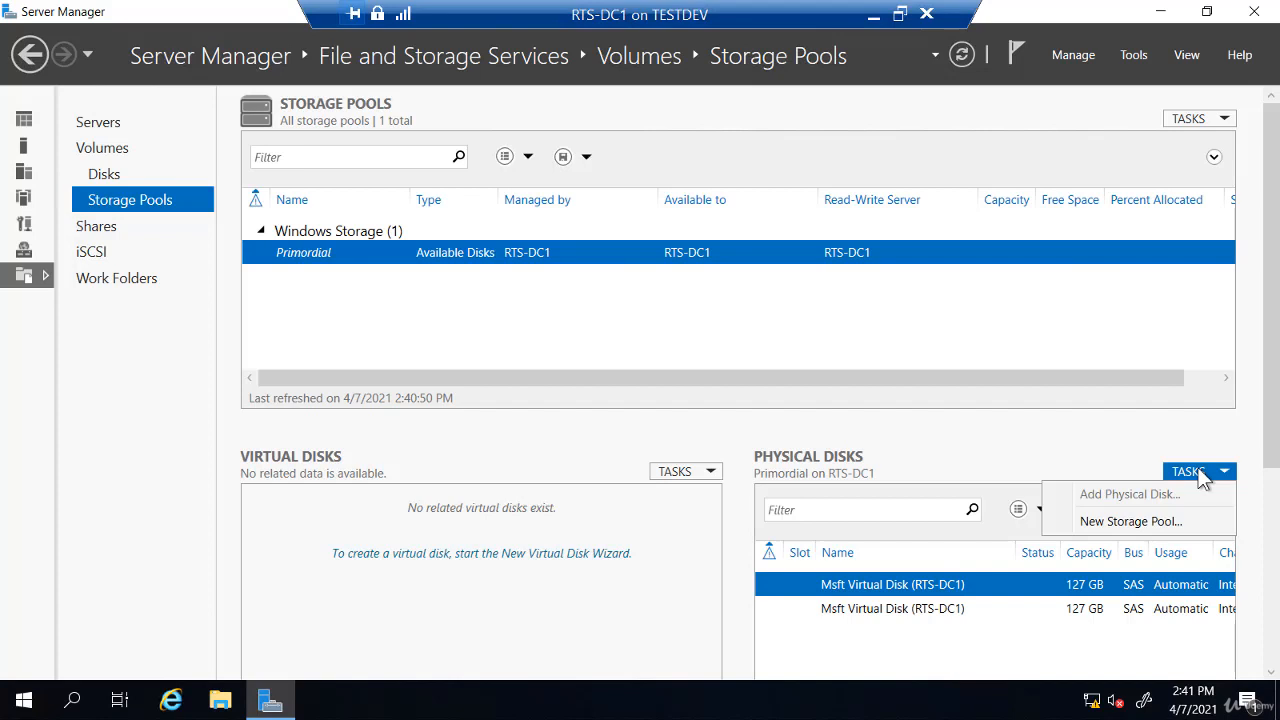
click(1152, 523)
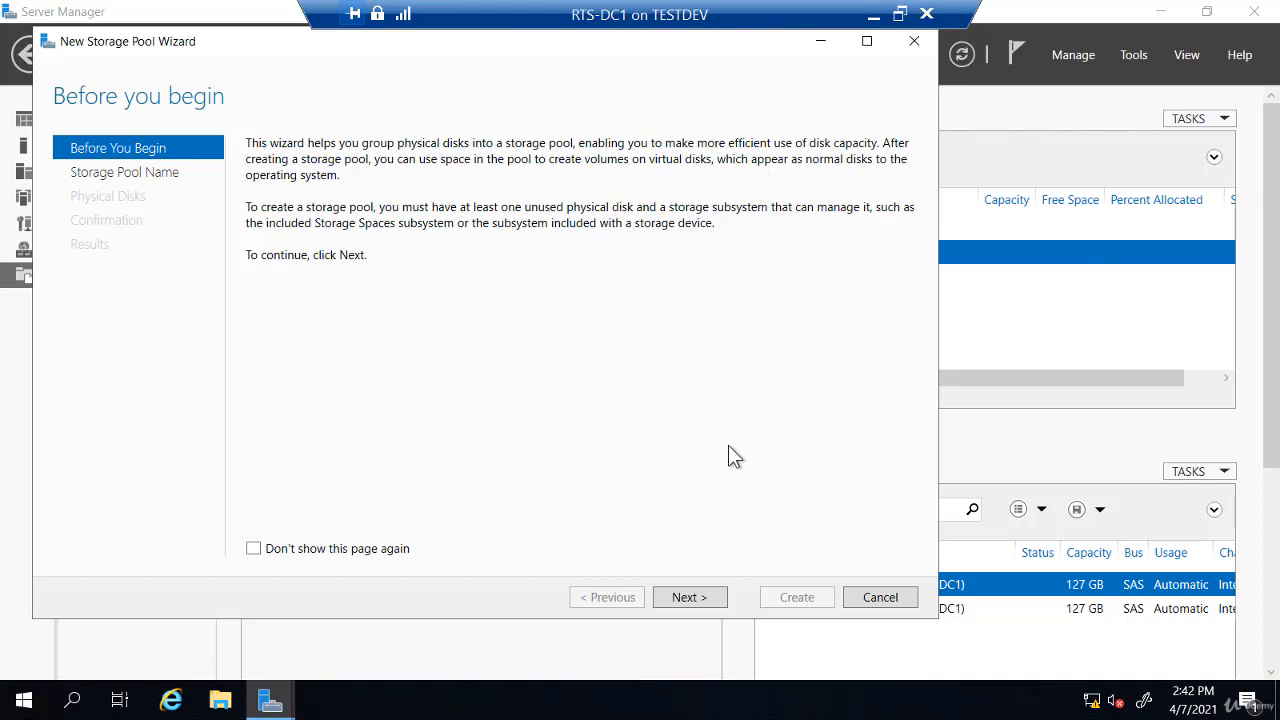
Create storage pool Pool1 from both 127 GB physical disks
click(706, 600)
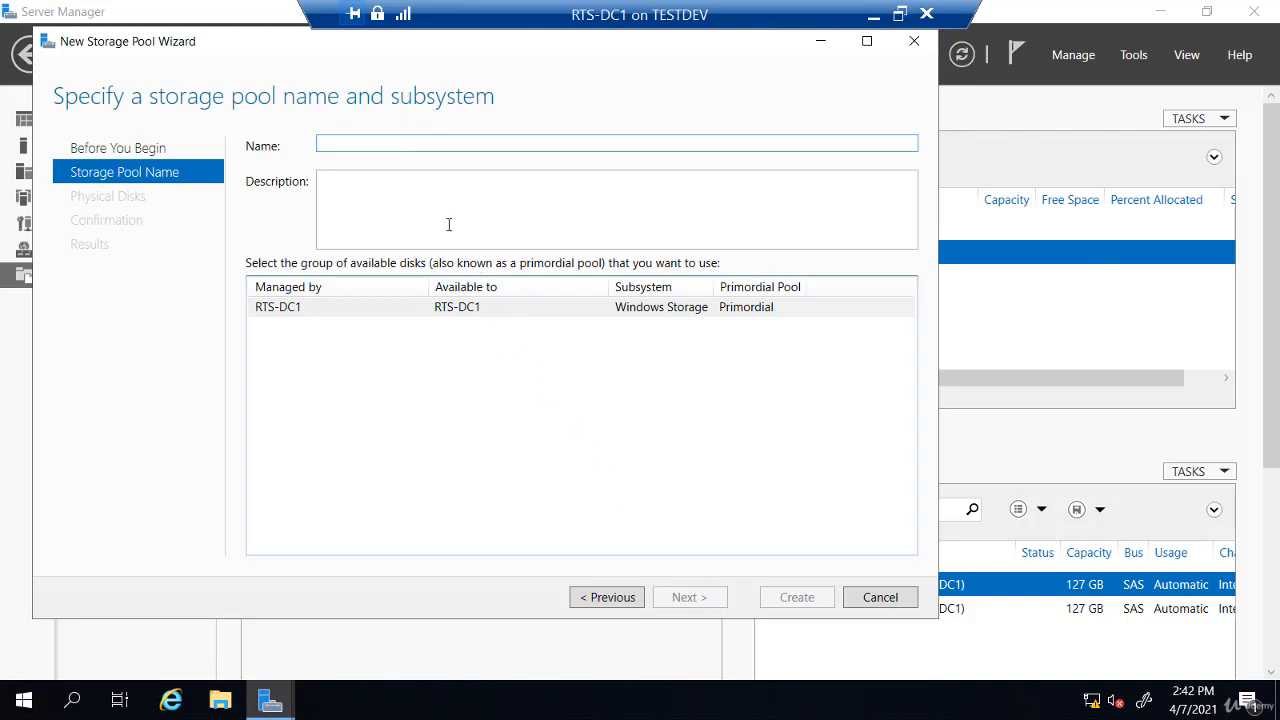
text(Pool1)
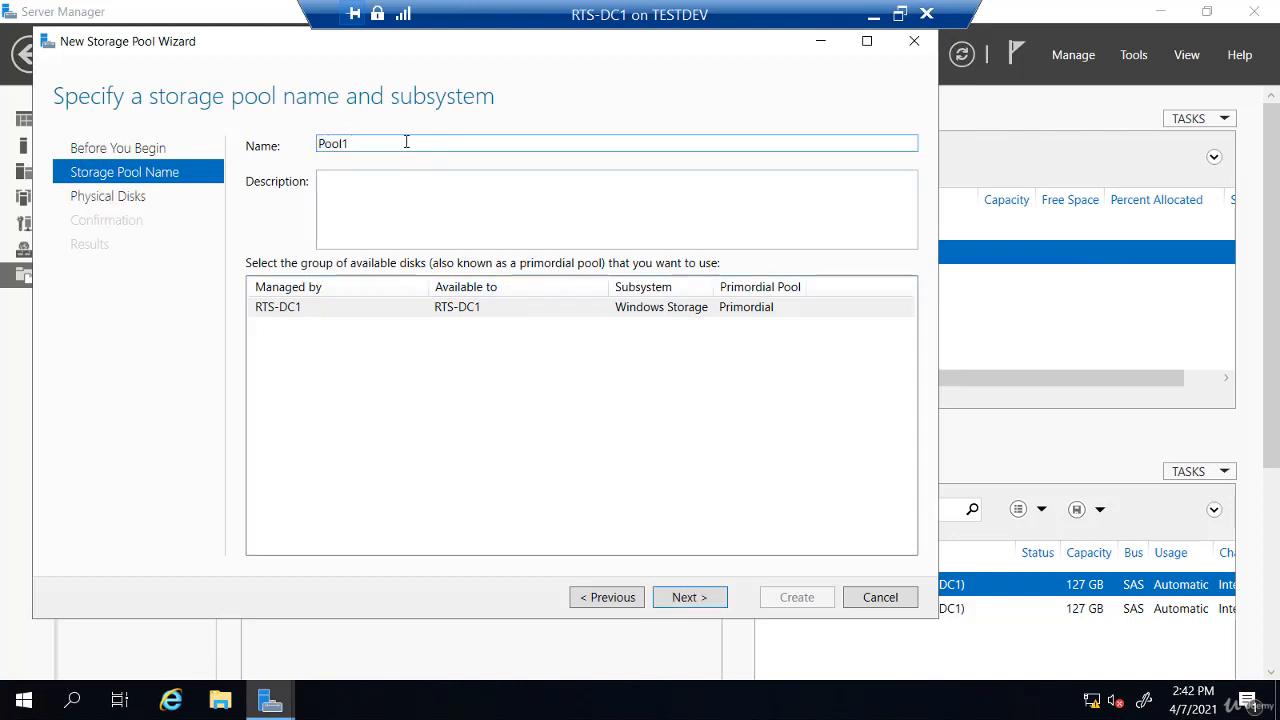
click(688, 599)
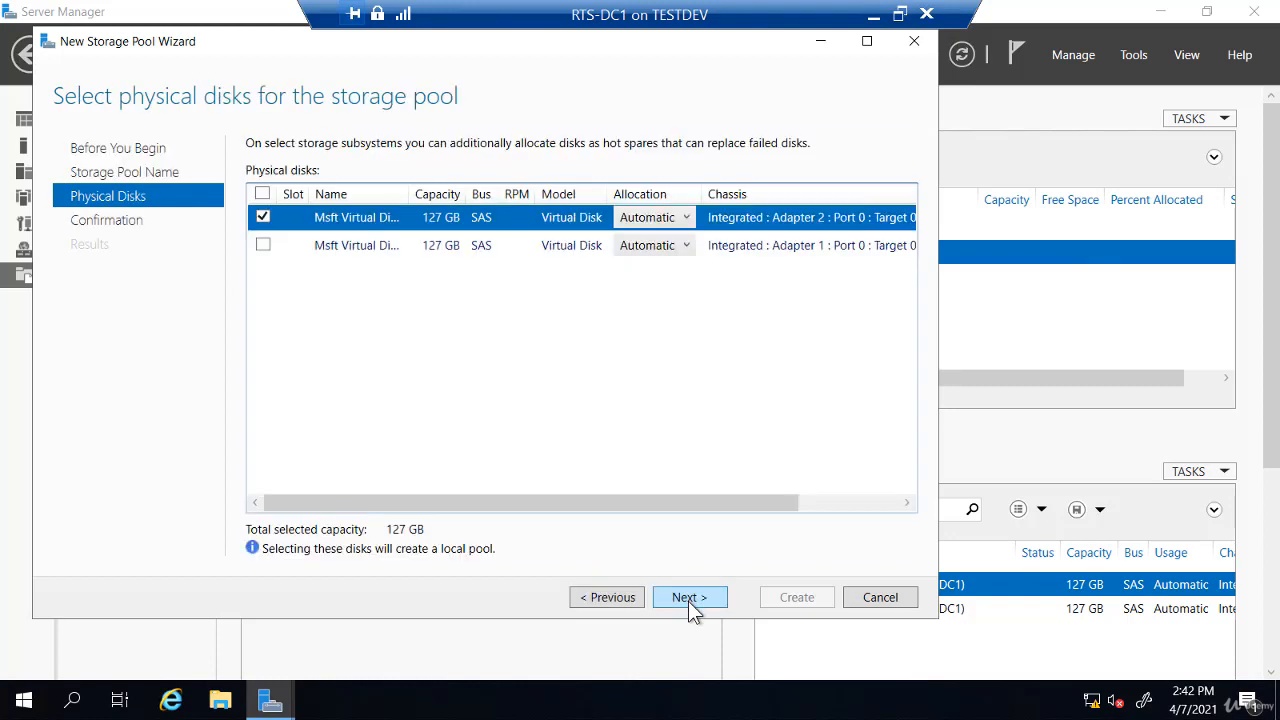
click(263, 245)
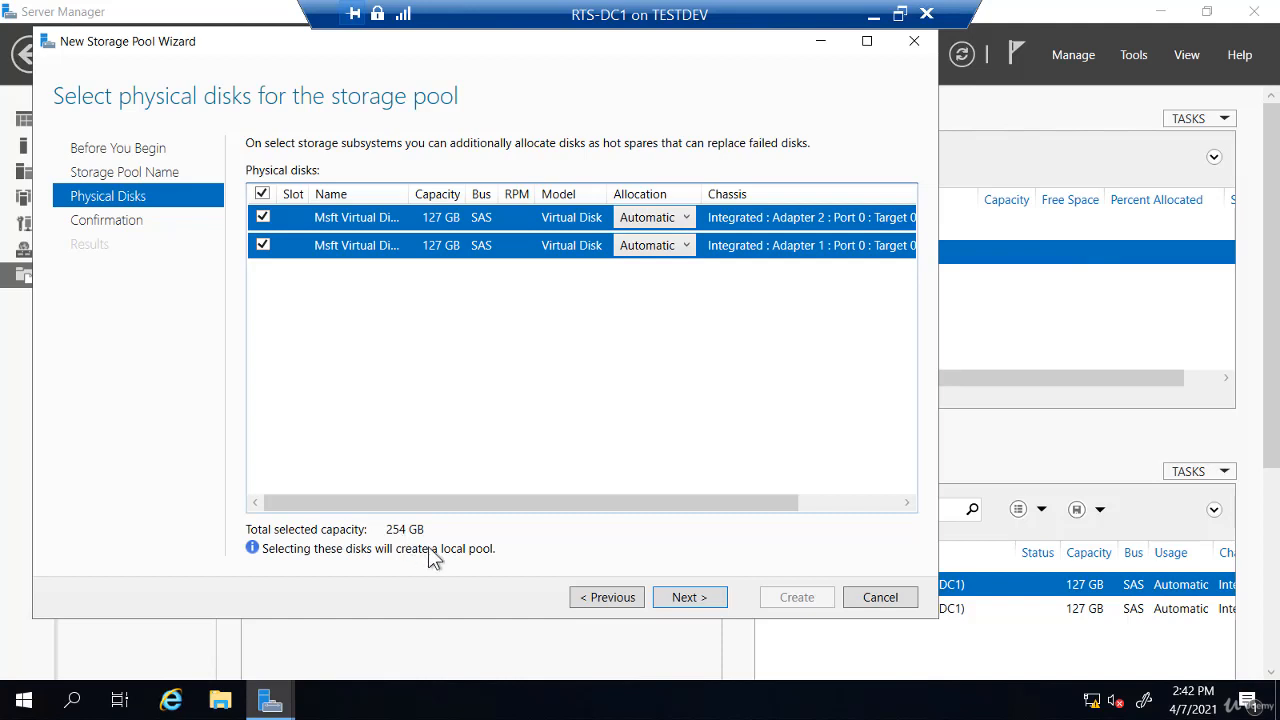
click(687, 600)
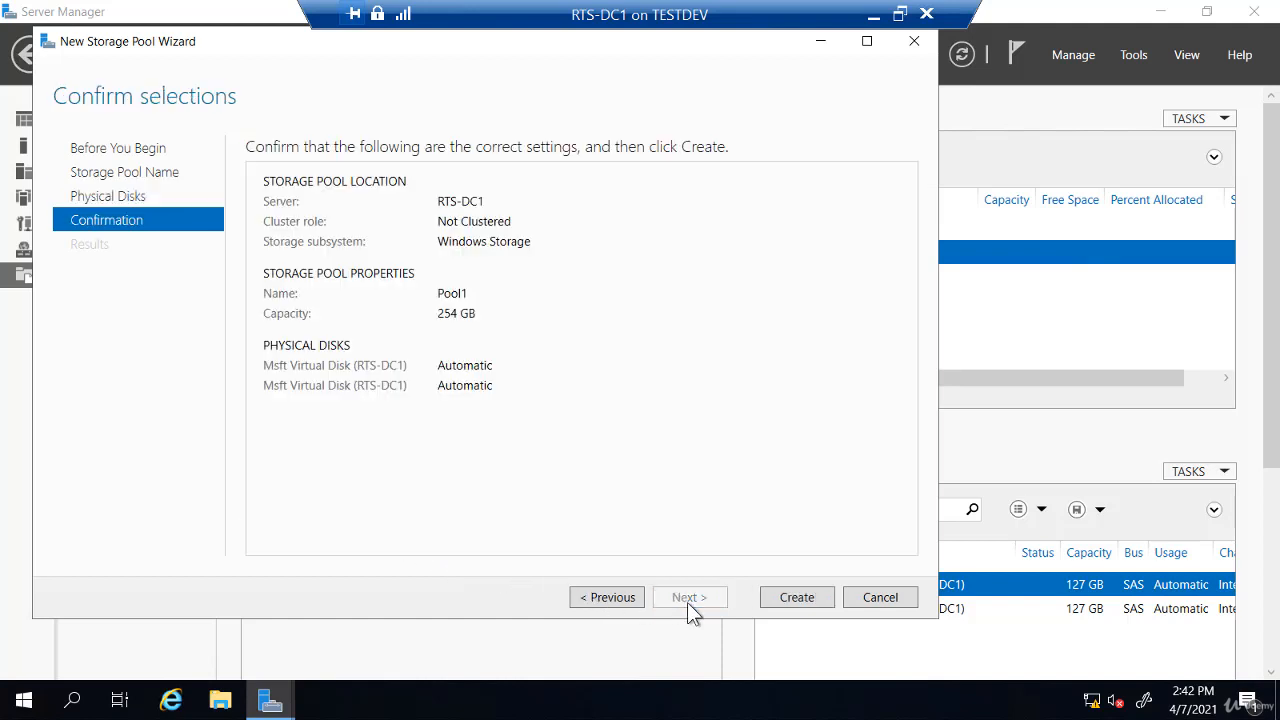
click(788, 601)
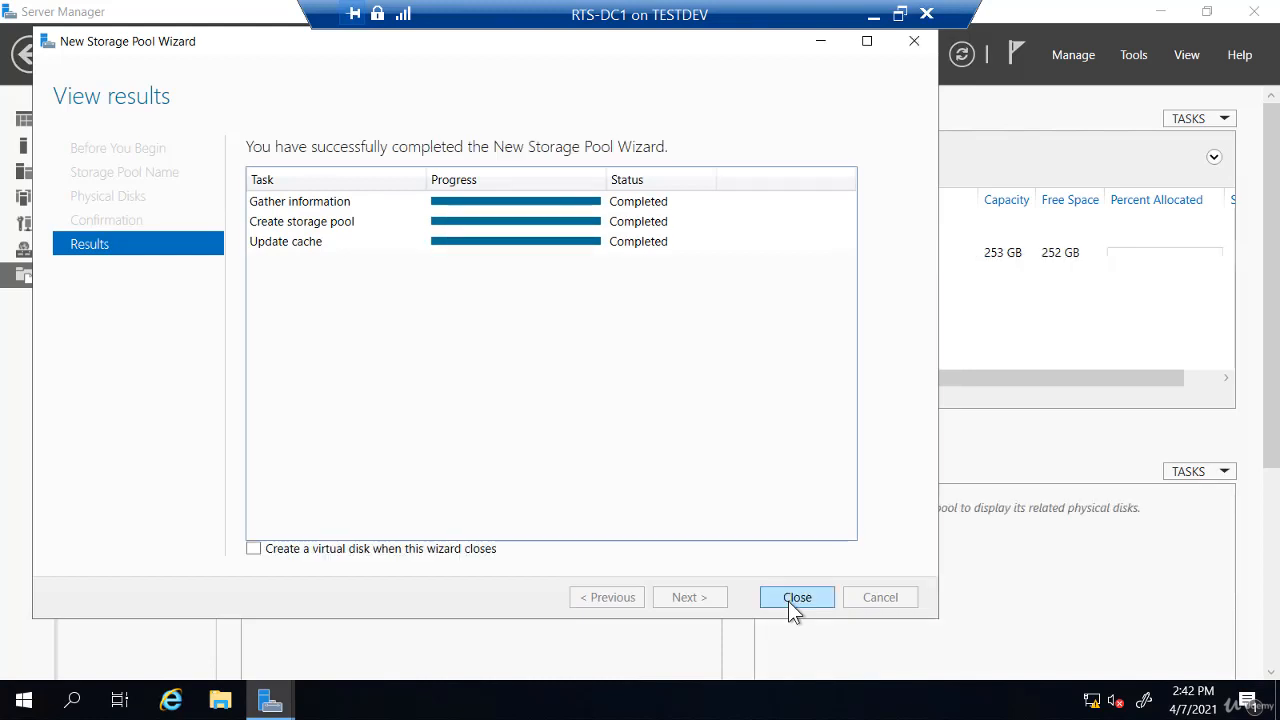
click(253, 548)
Close the wizard, select Pool1 to show its disks, and right-click it for actions
click(797, 597)
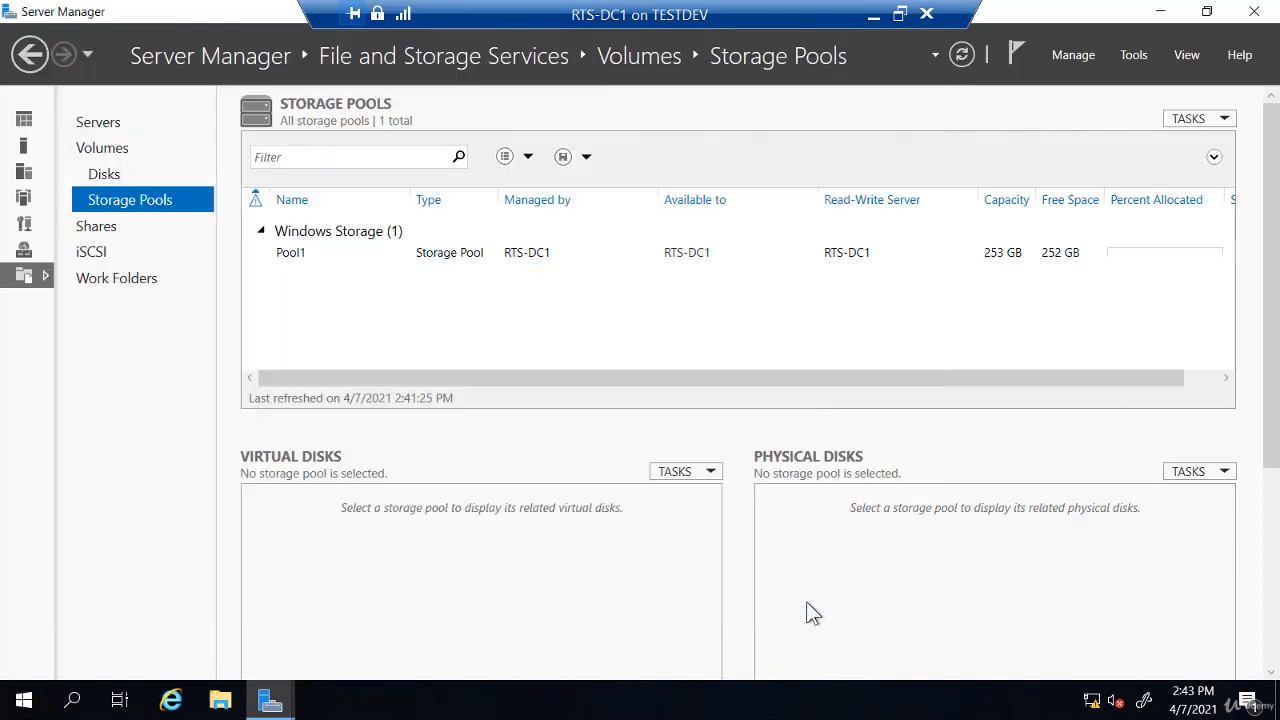
click(330, 255)
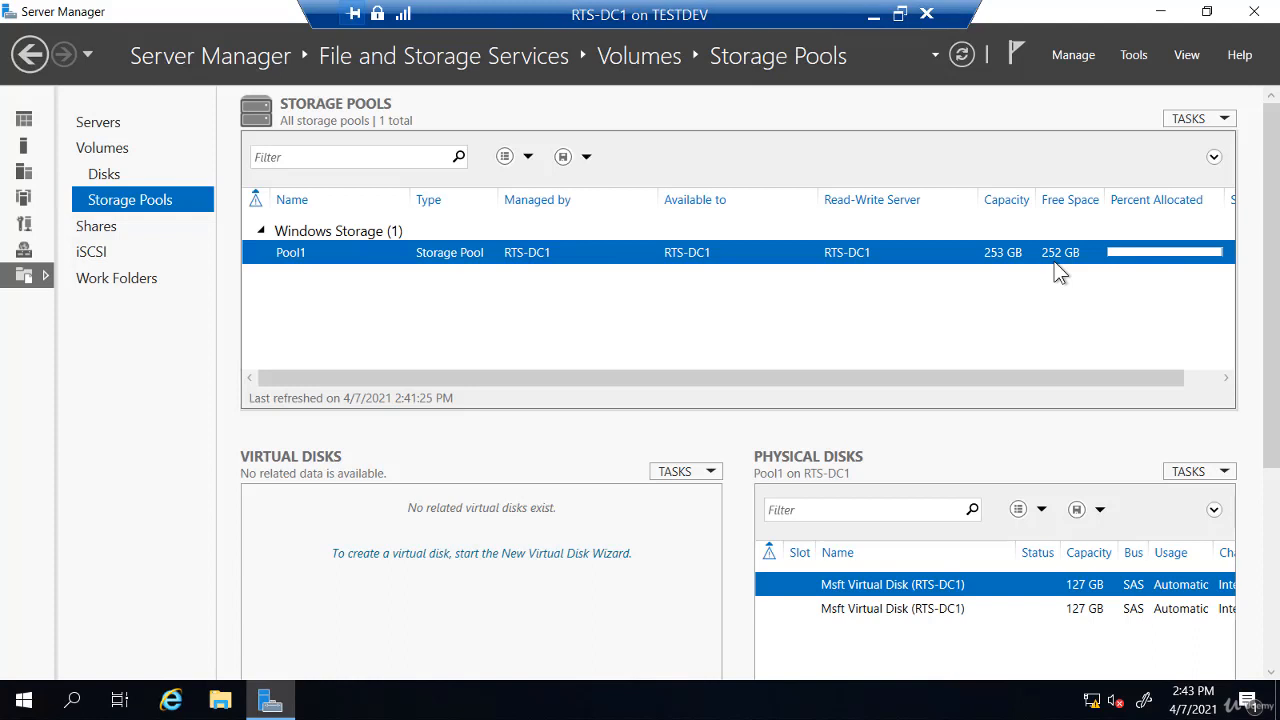
right_click(540, 258)
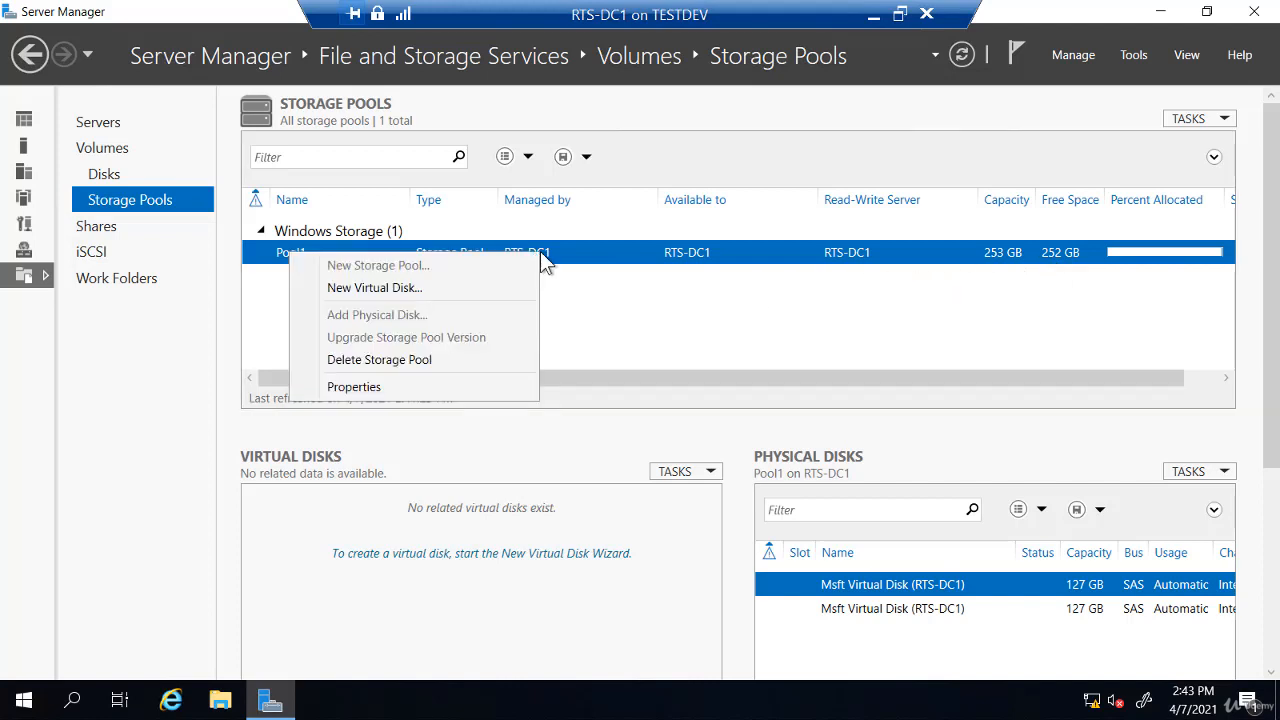
Launch the New Virtual Disk Wizard using storage pool Pool1
click(414, 289)
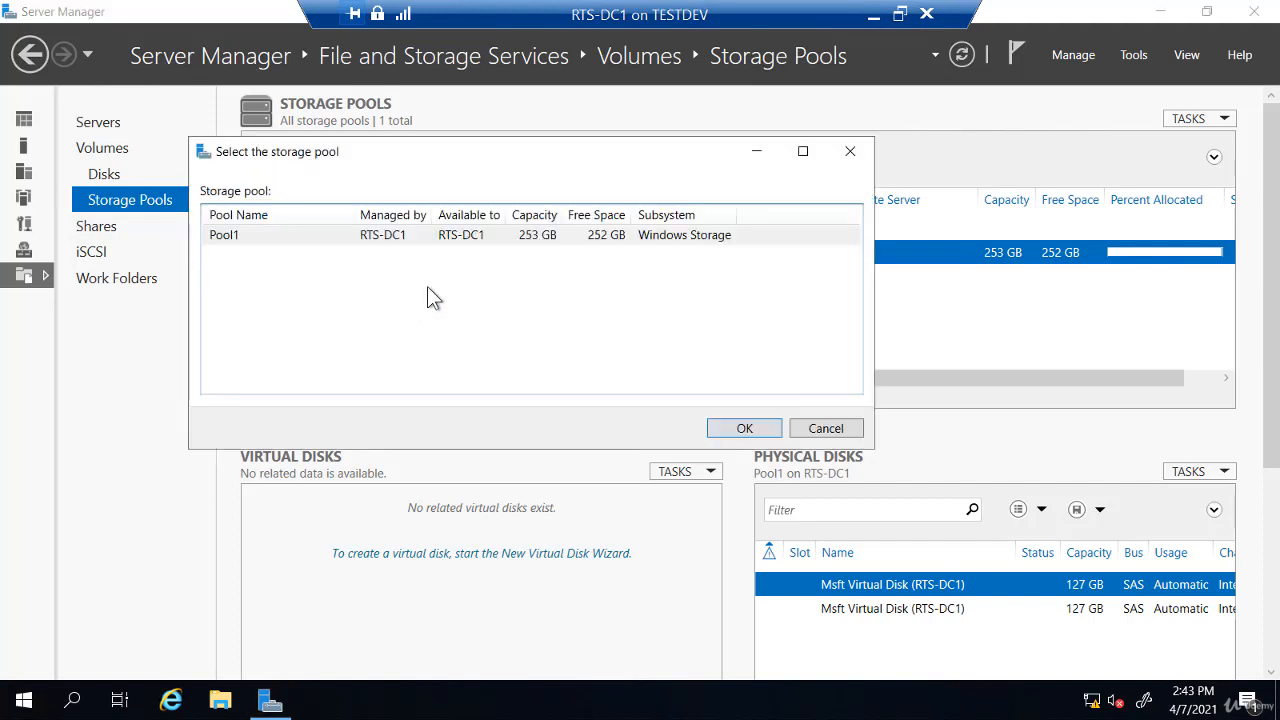
click(310, 246)
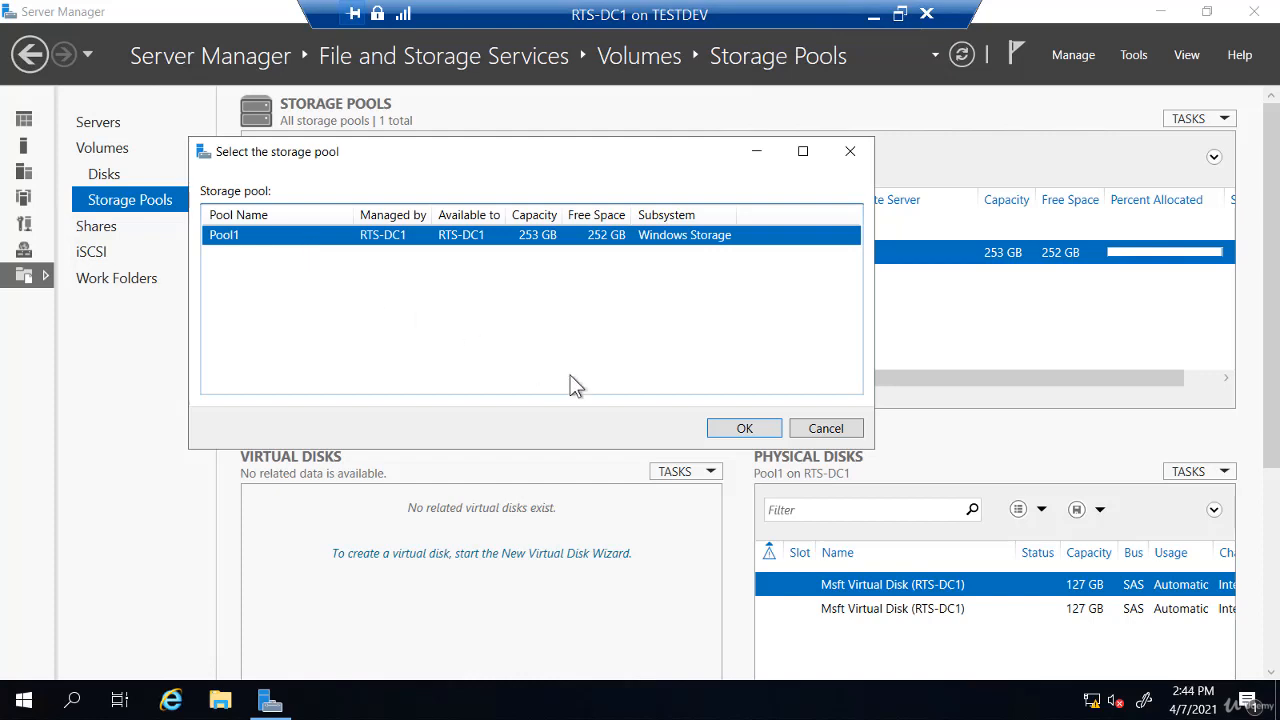
click(751, 430)
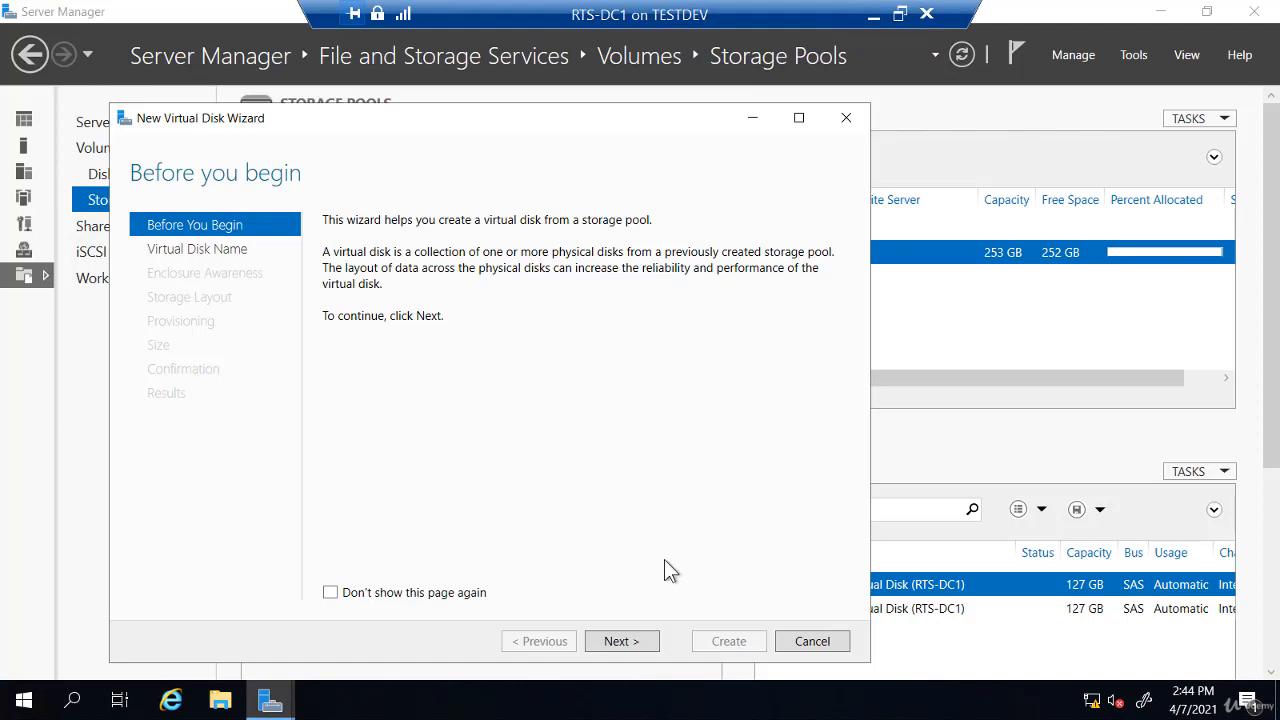
Name the virtual disk vDisk01, correcting the typo, and advance to Enclosure Awareness
click(644, 637)
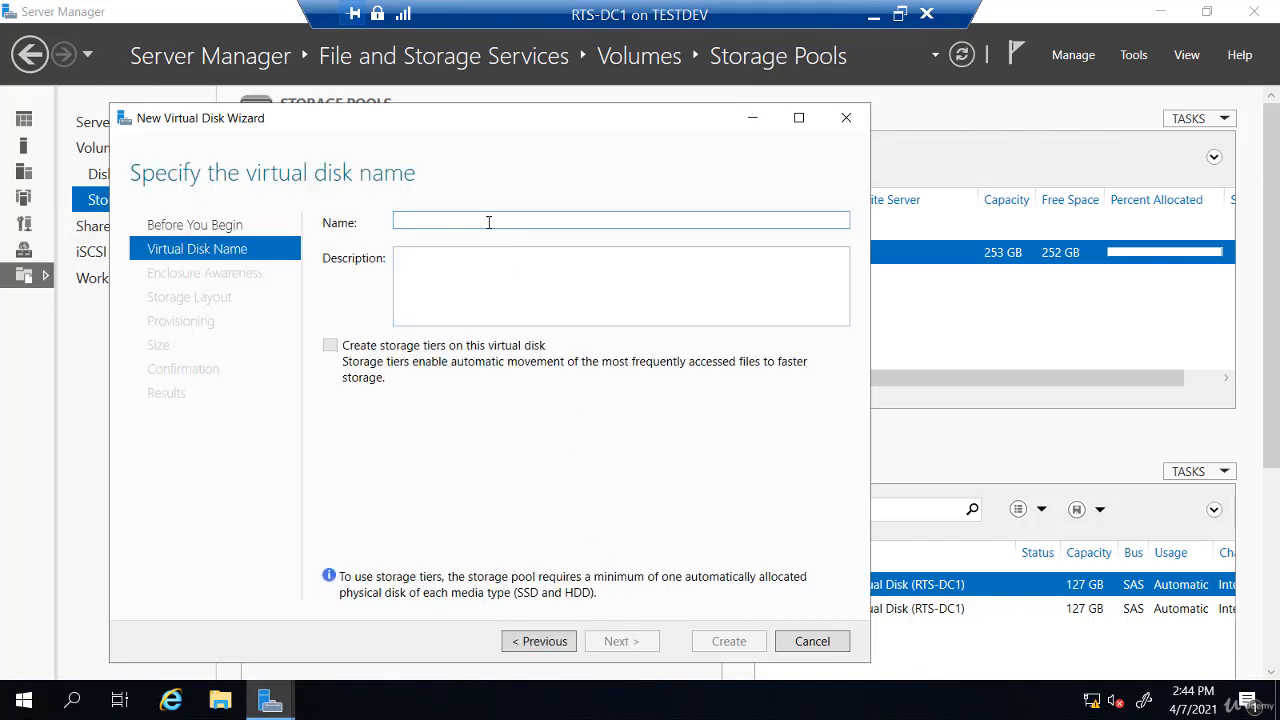
text(vDiks)
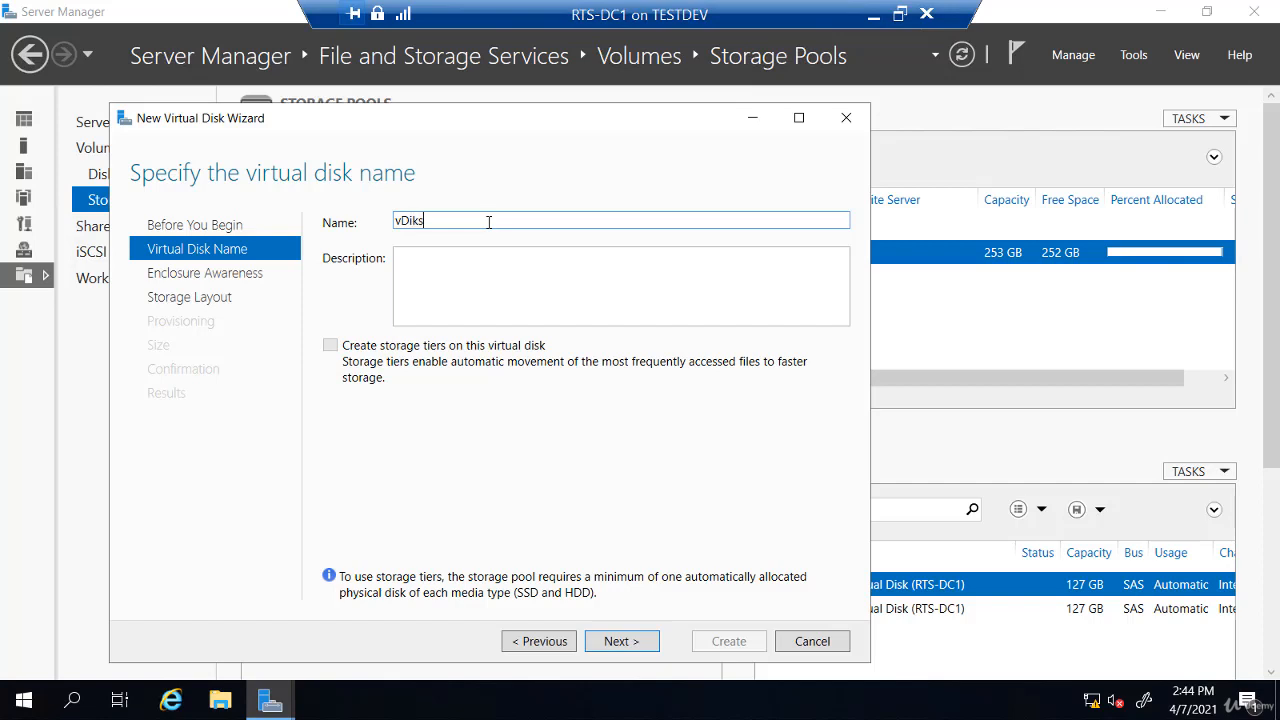
key(BackSpace)
key(BackSpace)
text(sk01)
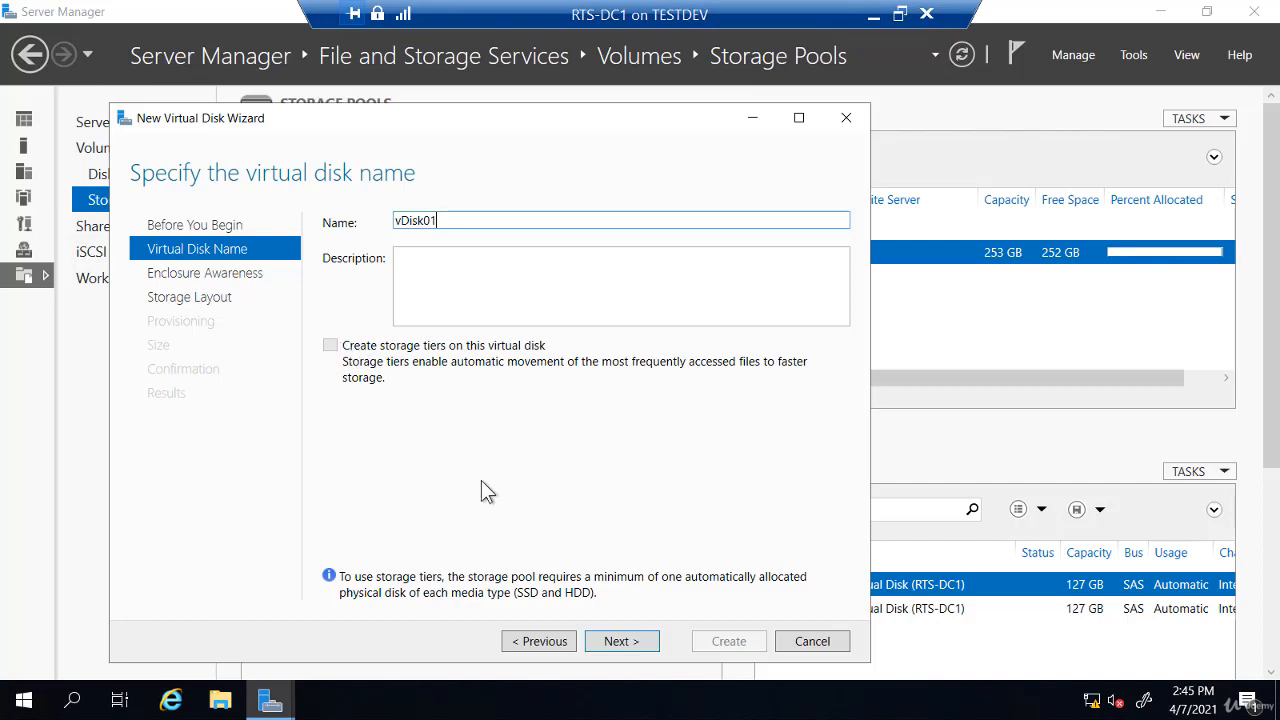
click(624, 645)
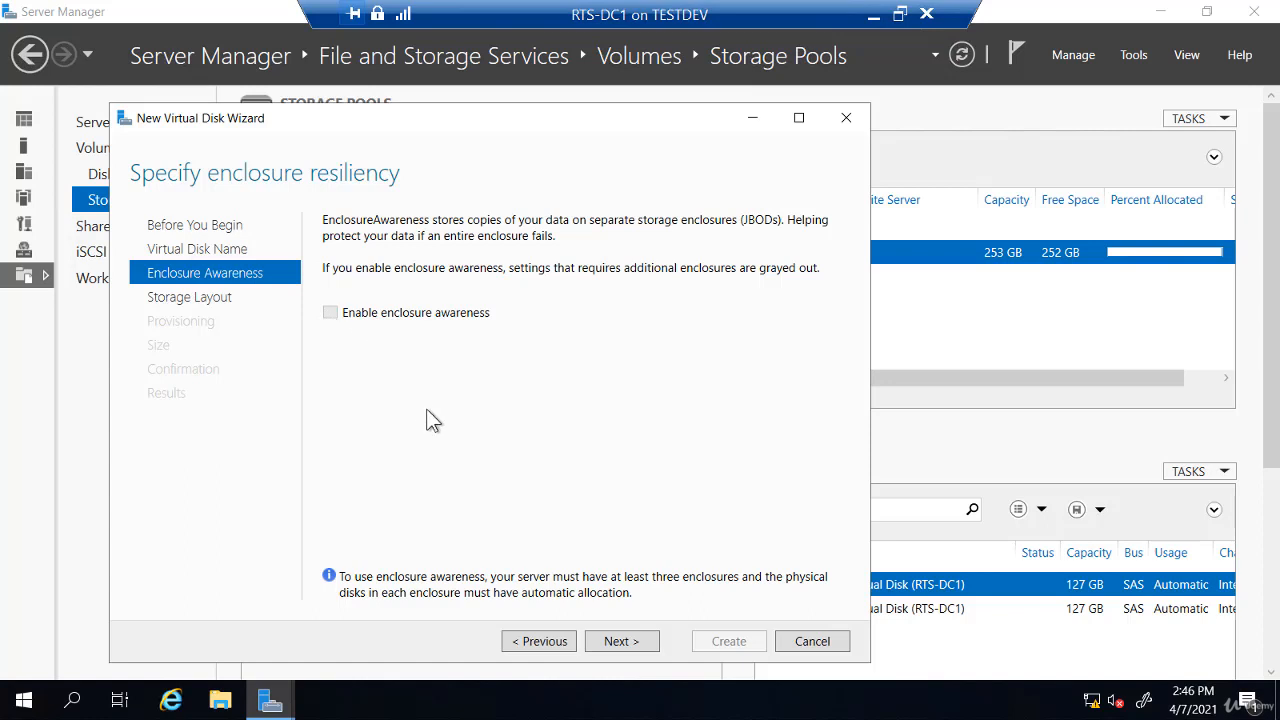
Leave enclosure awareness off and choose the Simple storage layout
click(617, 645)
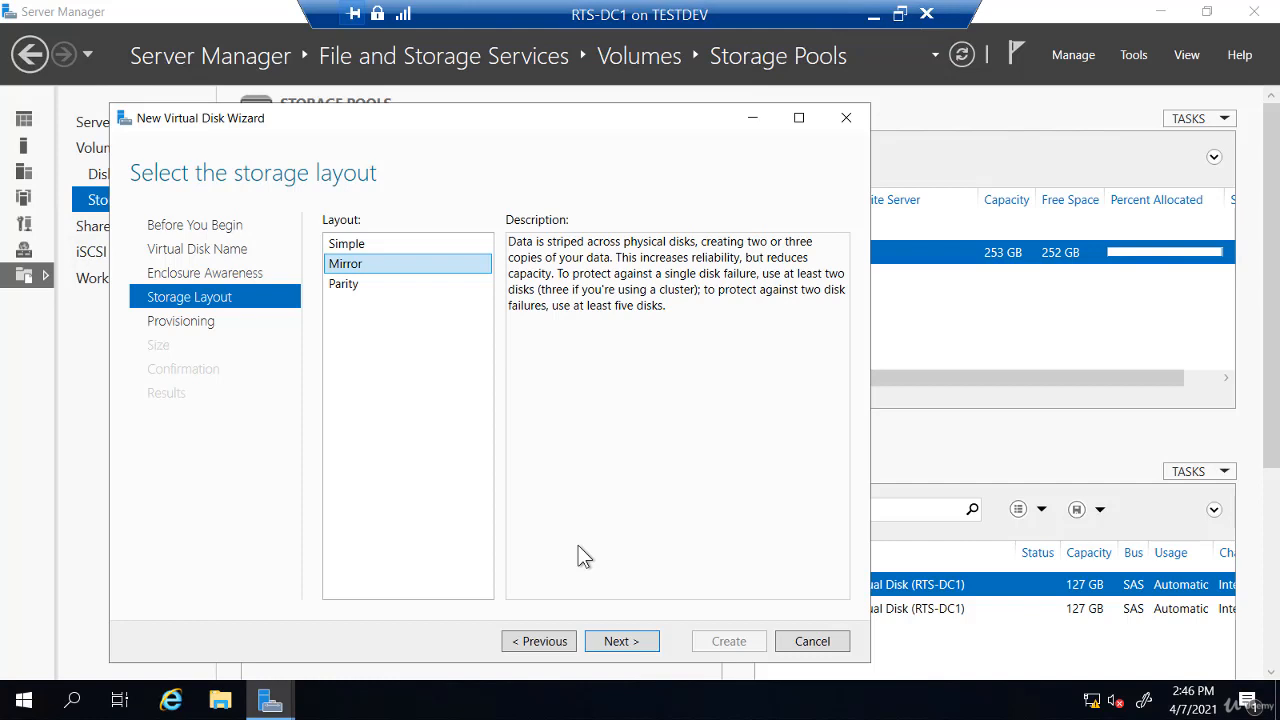
click(348, 248)
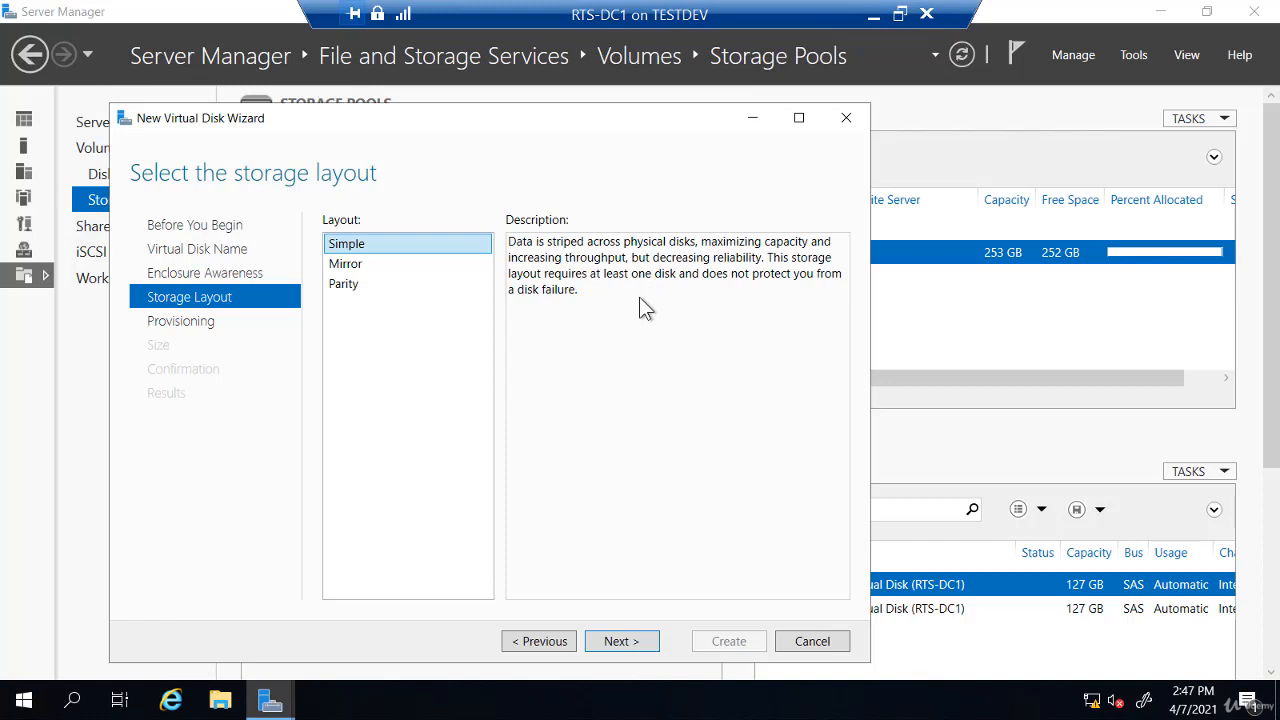
Choose thin provisioning for the virtual disk and proceed to the size step
click(630, 647)
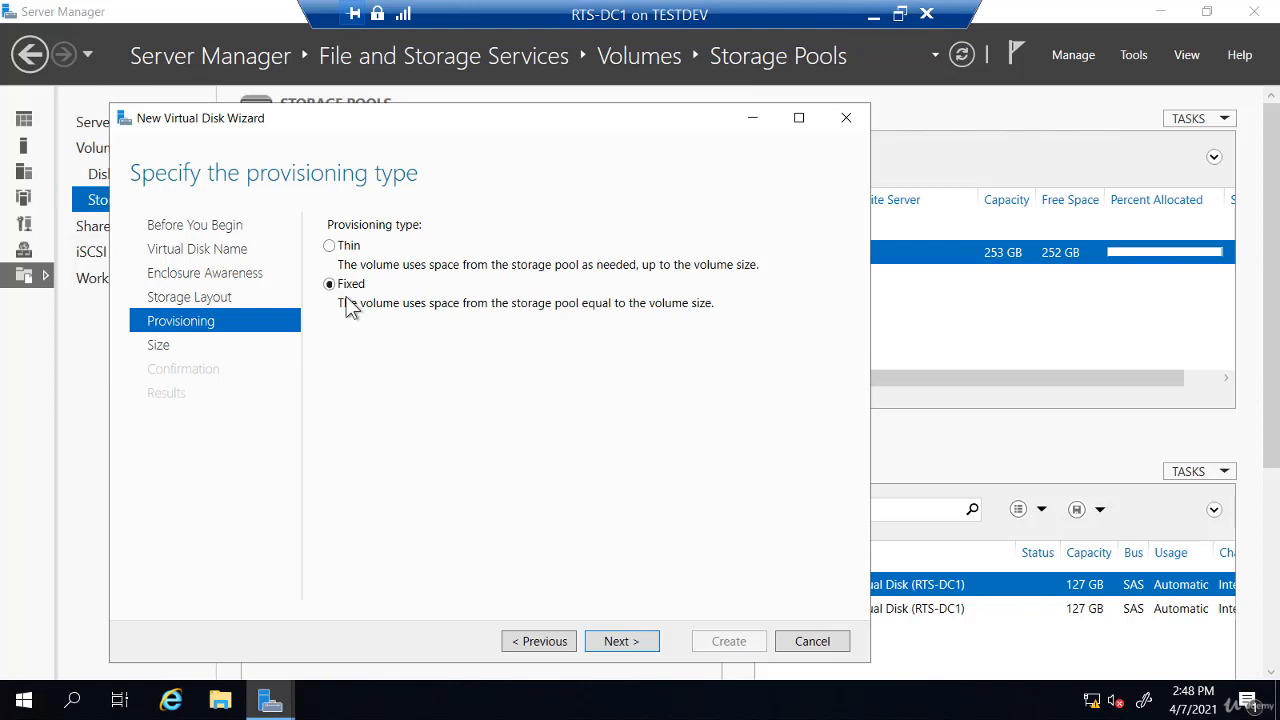
click(330, 247)
click(620, 642)
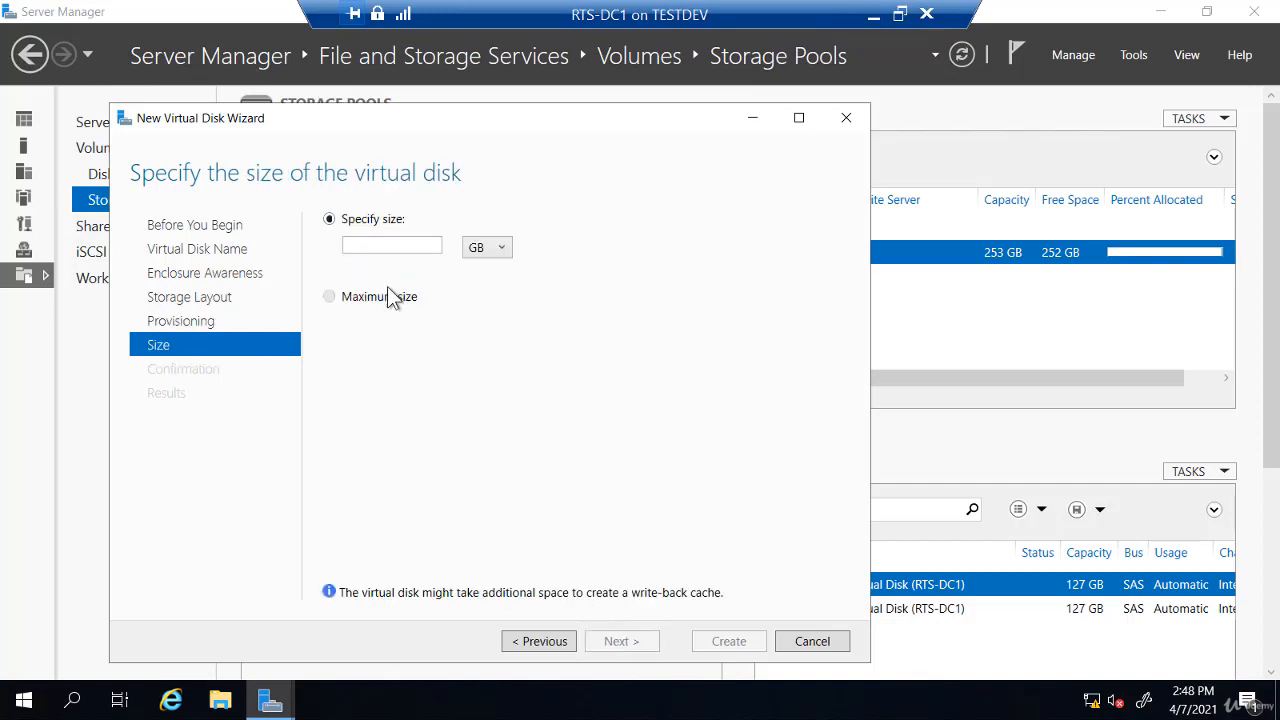
Set the virtual disk size to 200 GB and proceed to the confirmation summary
click(379, 249)
text(200)
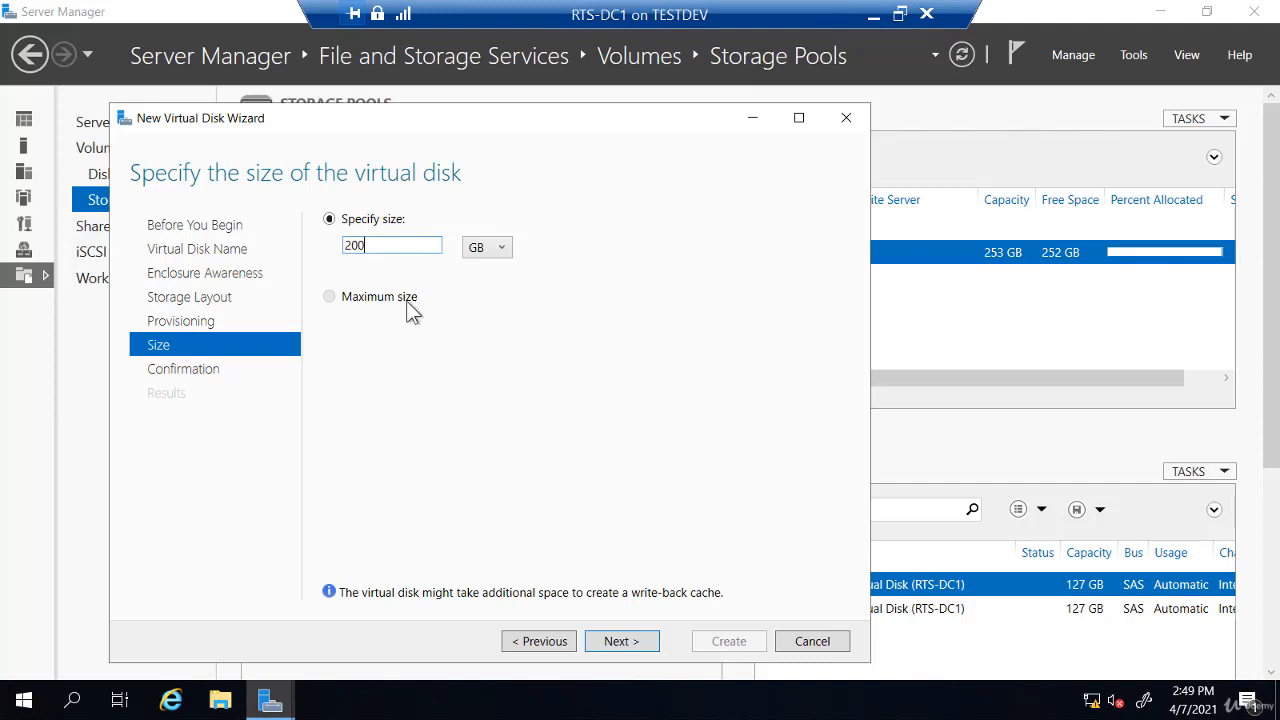
click(621, 642)
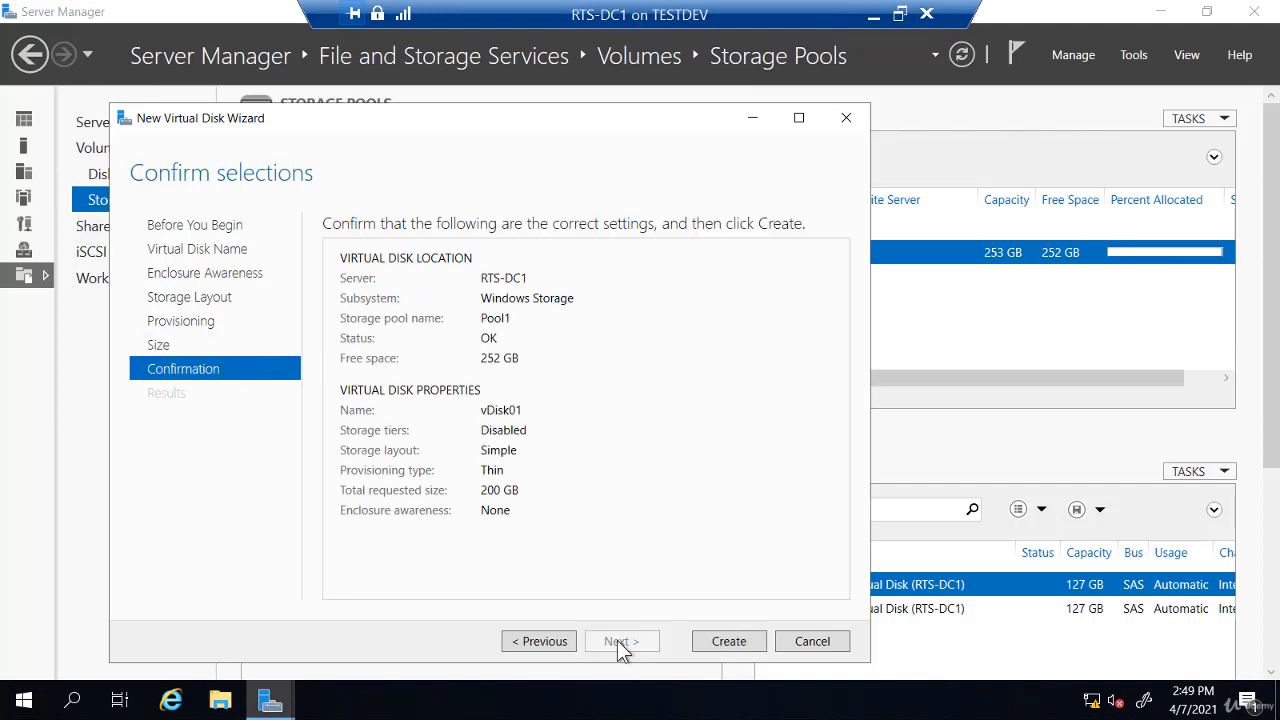
Create vDisk01 as a 200 GB thin Simple disk without creating a volume
click(735, 640)
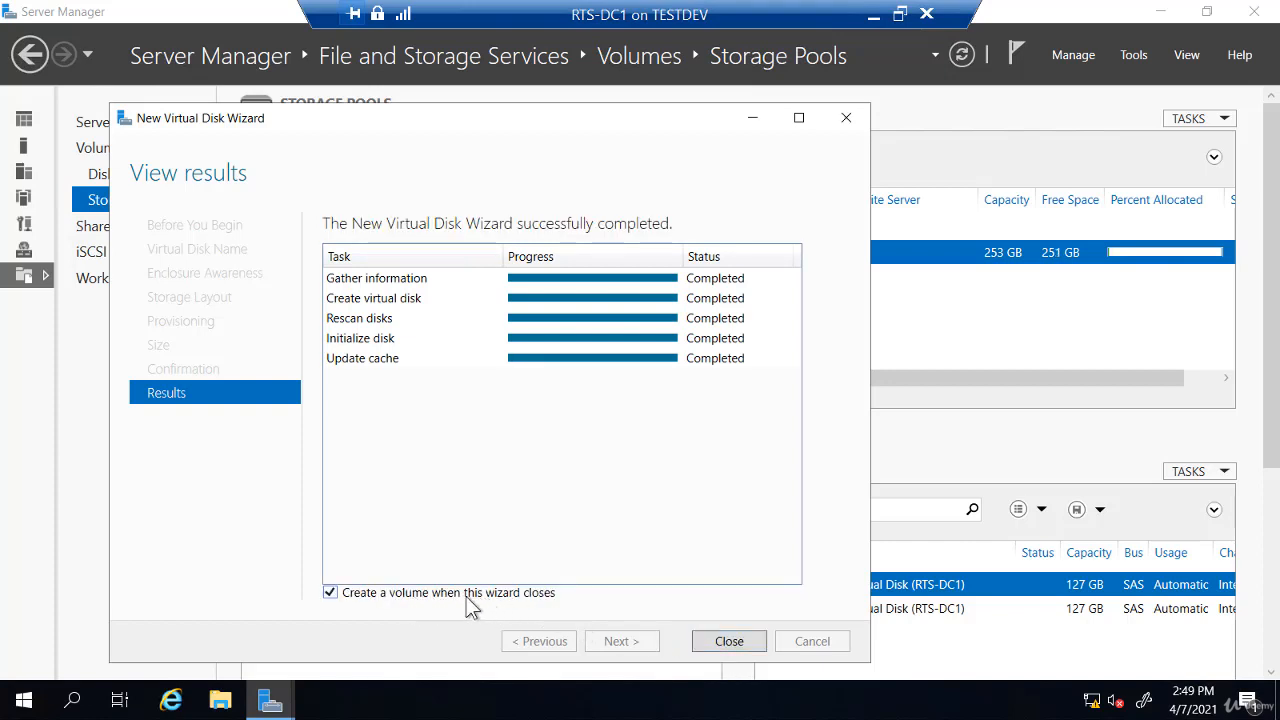
click(414, 594)
click(727, 643)
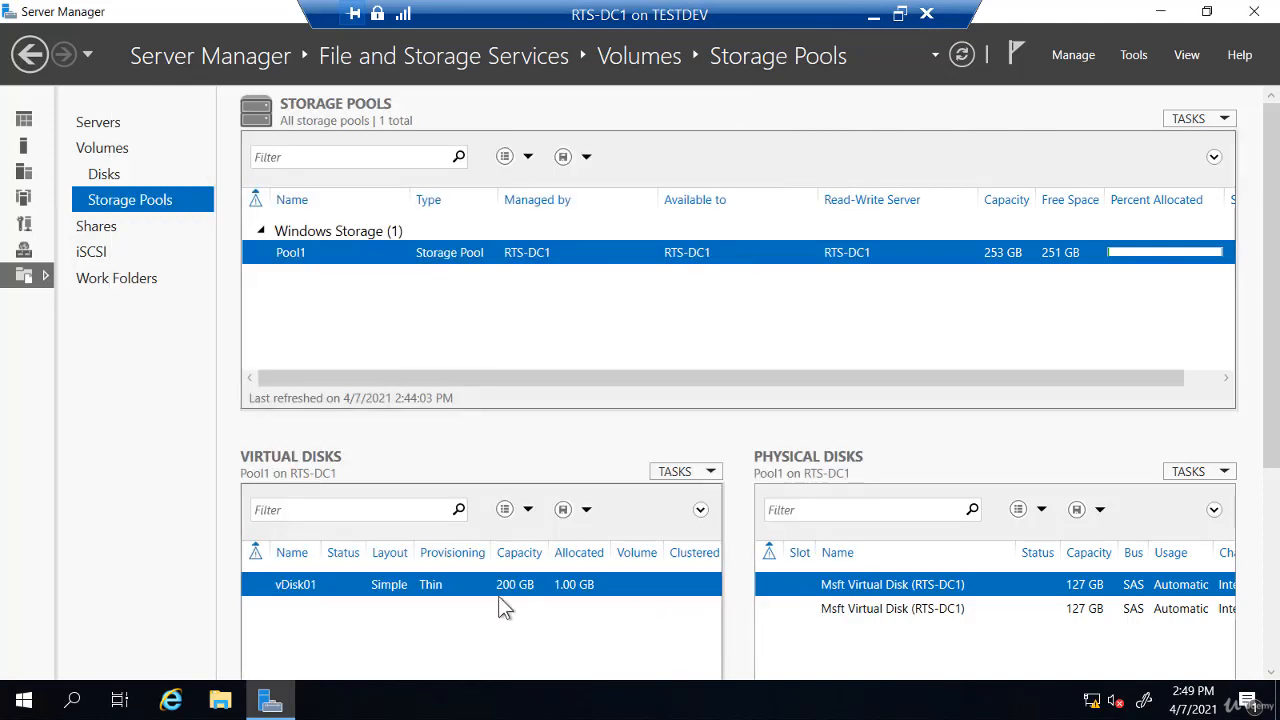
right_click(371, 586)
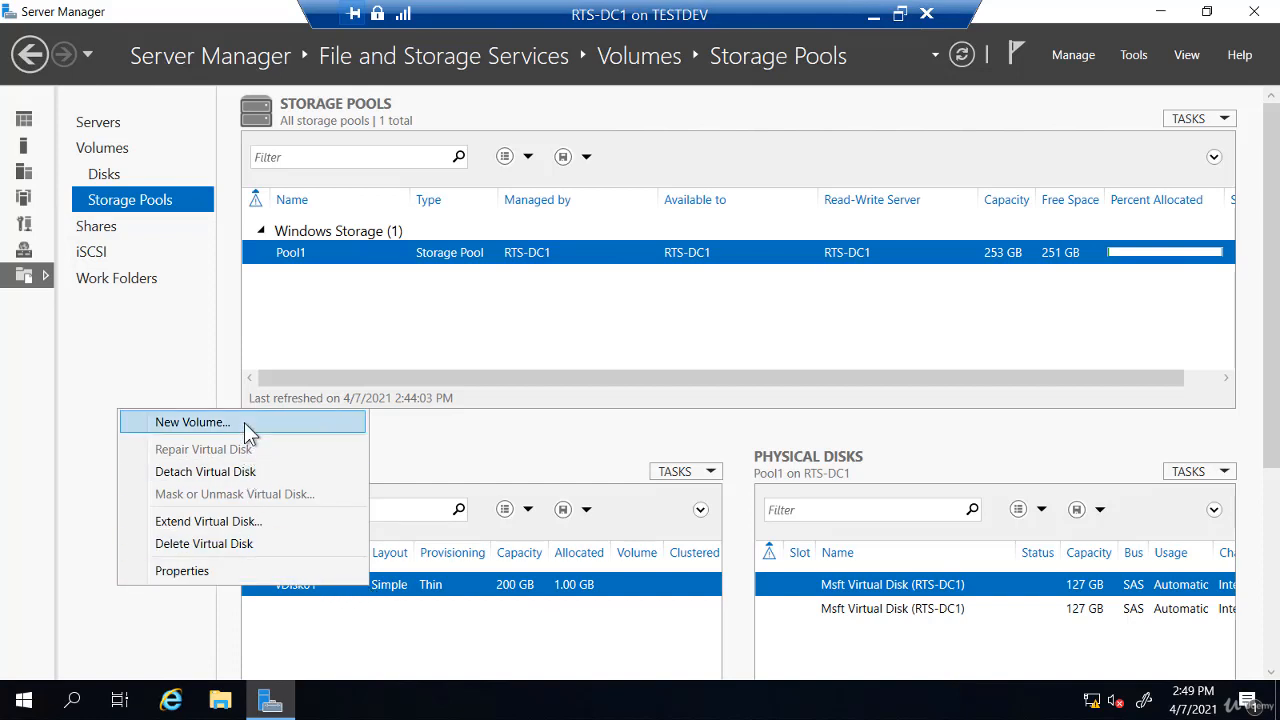
click(351, 627)
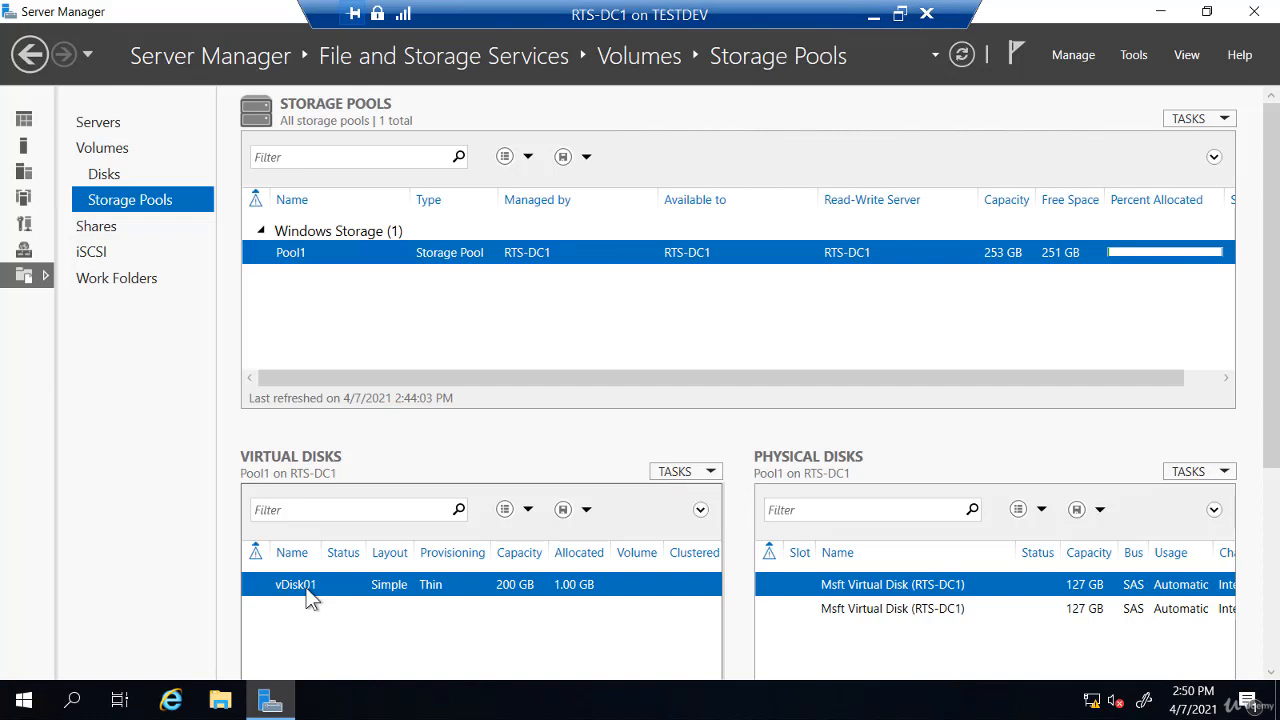
right_click(310, 597)
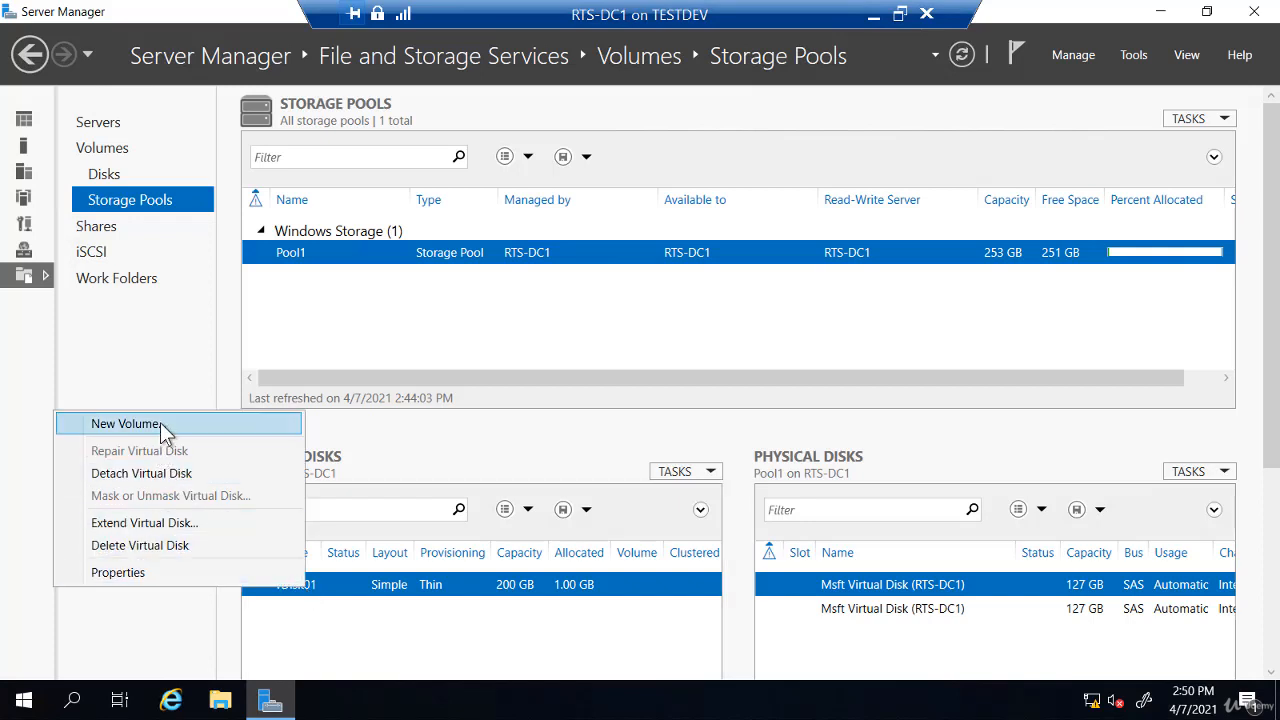
Start a new volume on vDisk01 sized 100 GB with drive letter E
click(130, 424)
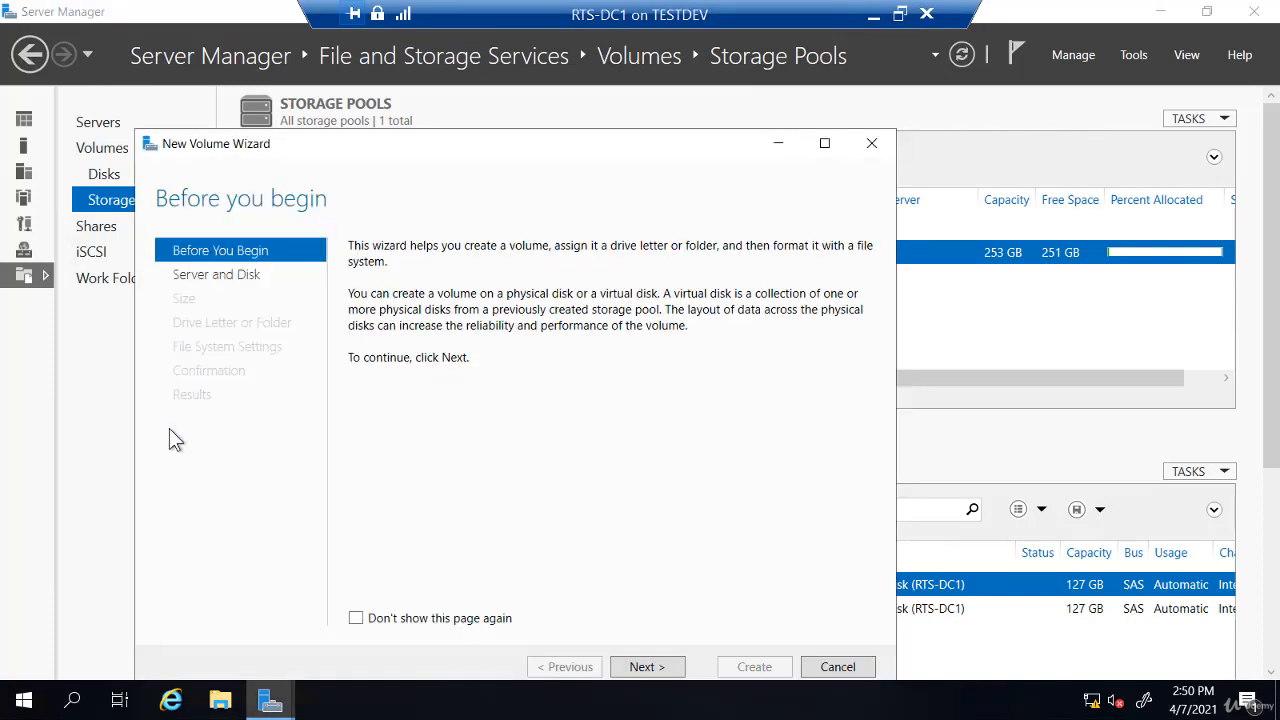
click(653, 671)
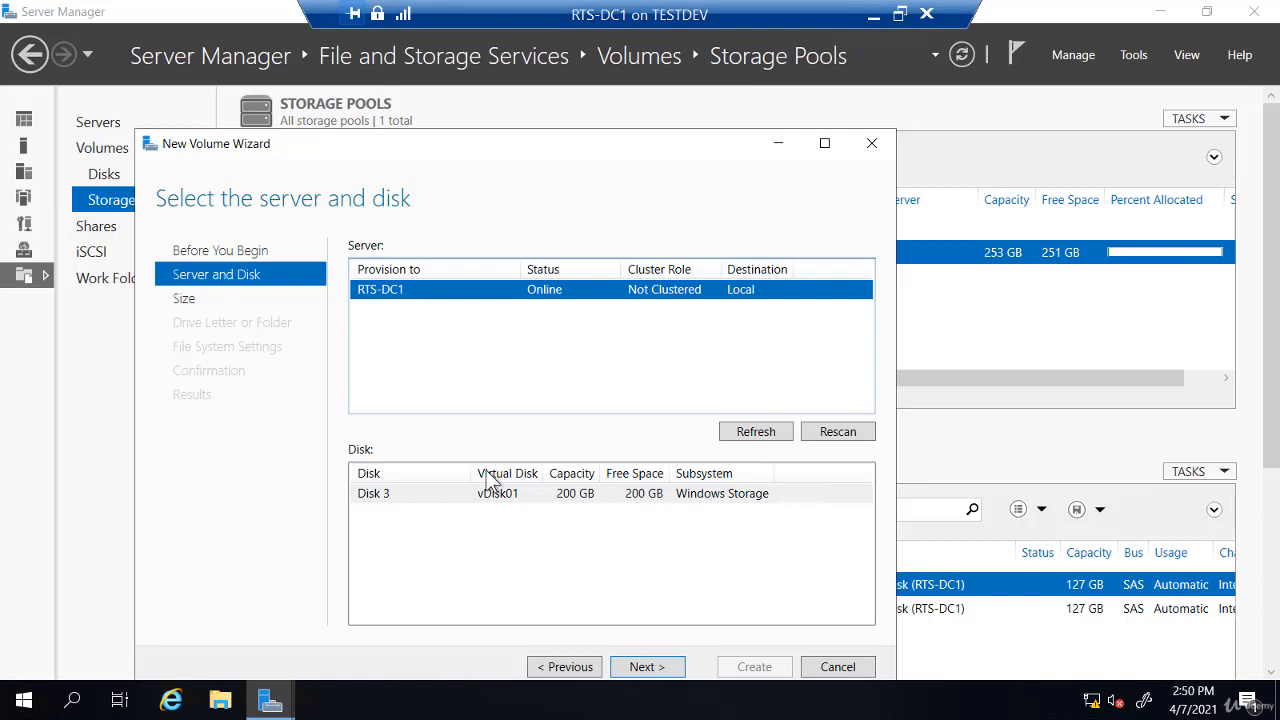
click(647, 667)
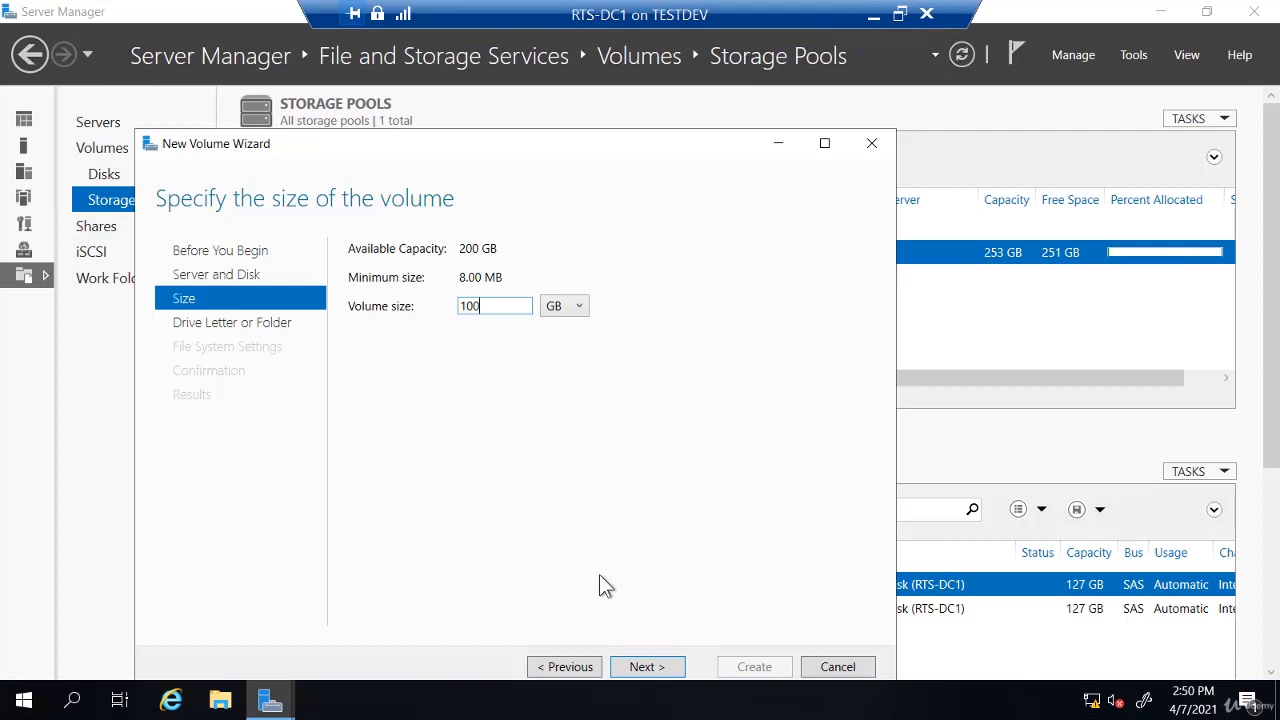
click(640, 668)
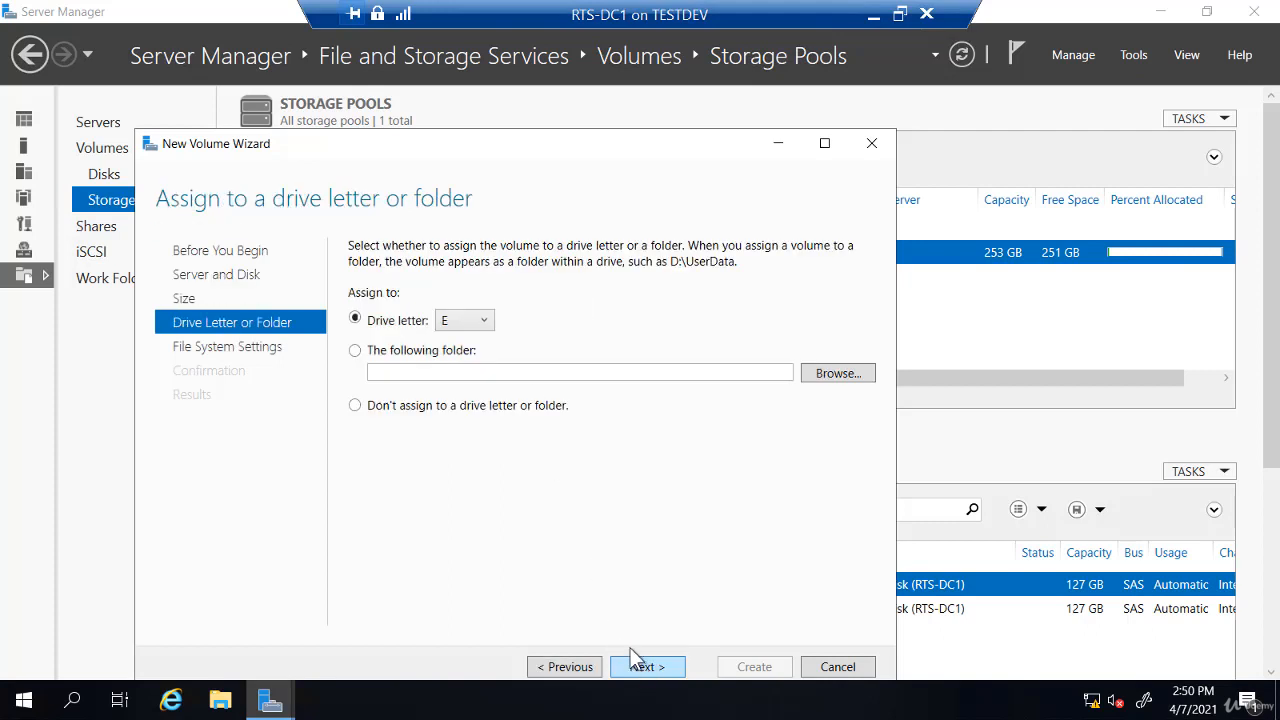
click(473, 326)
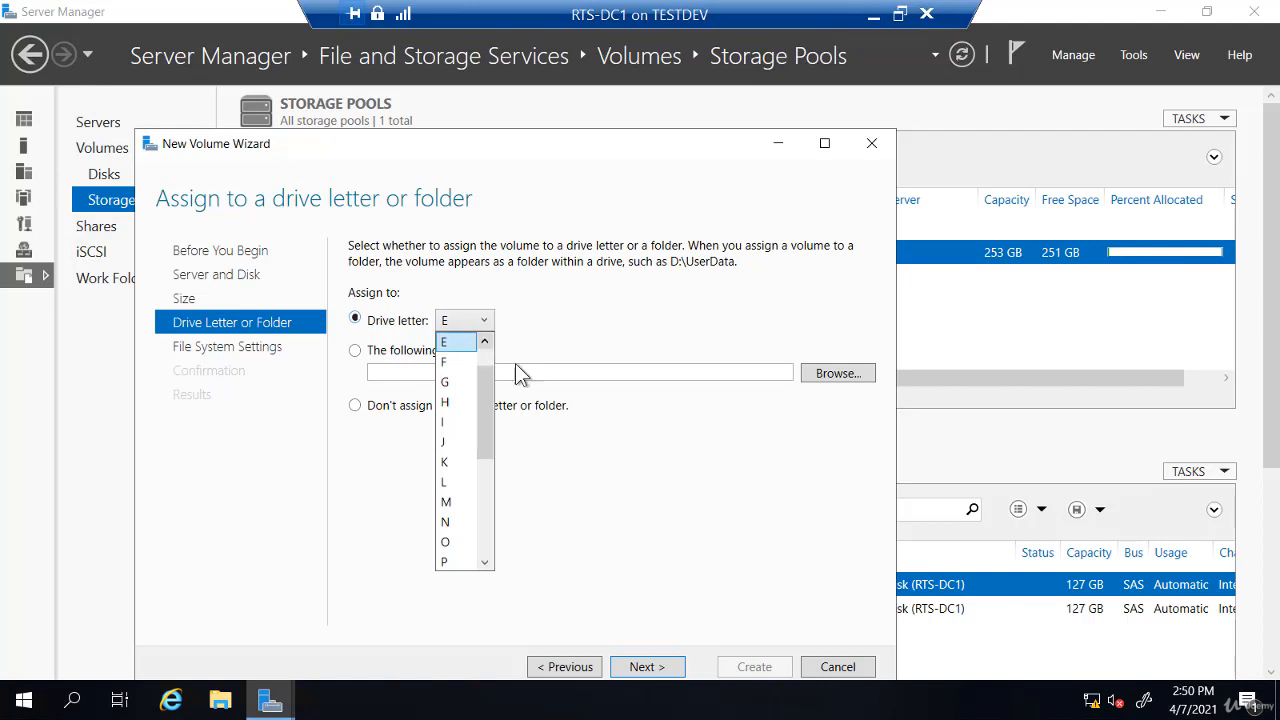
click(590, 450)
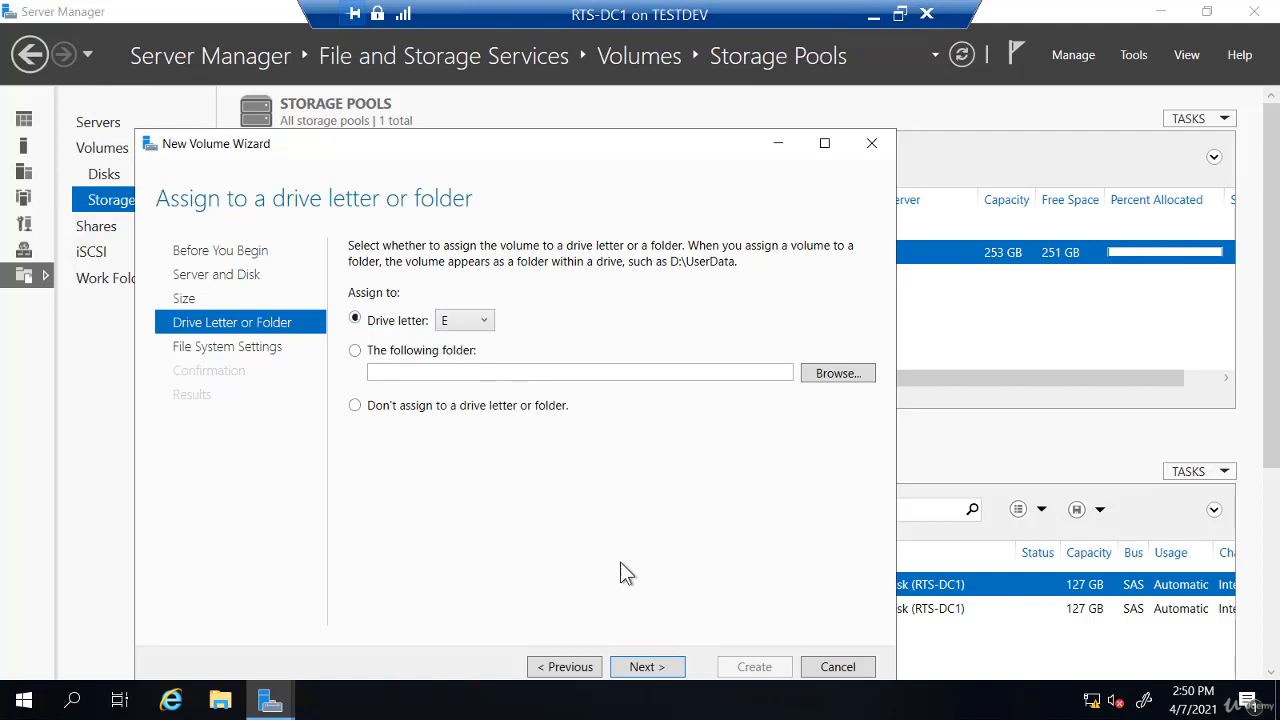
click(641, 668)
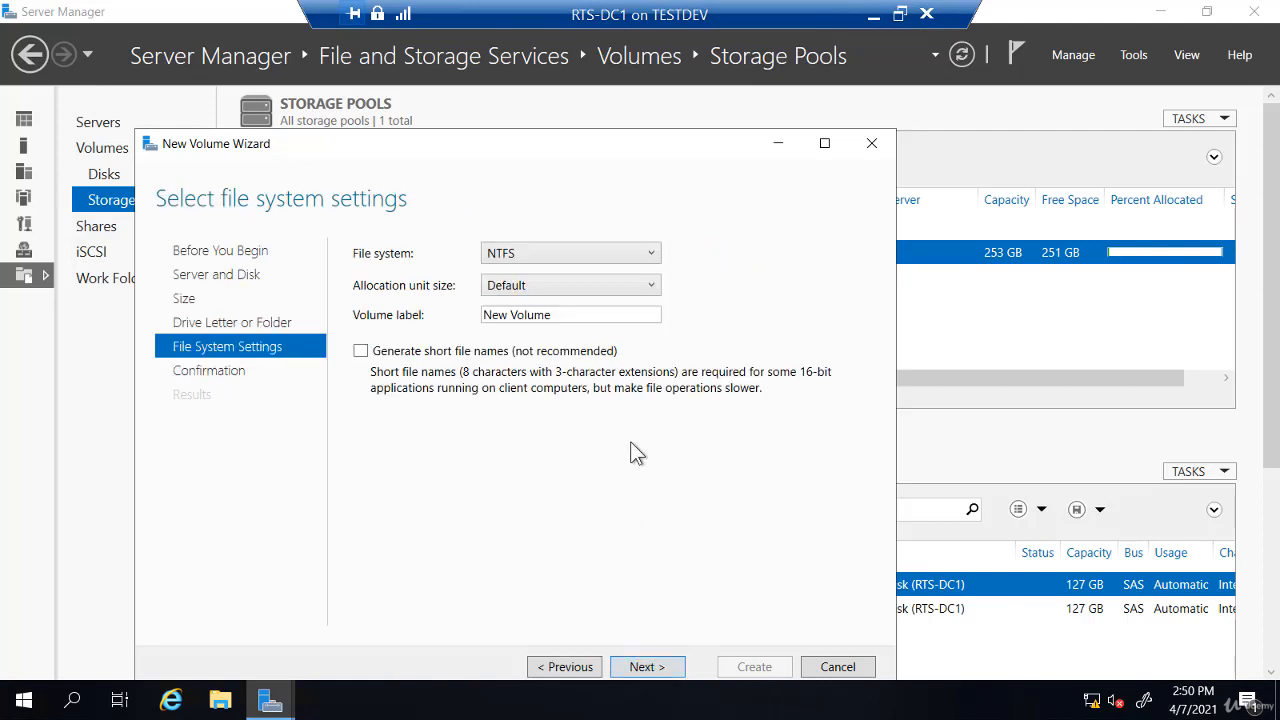
Keep the NTFS file system, create volume E:, and close the wizard
click(648, 253)
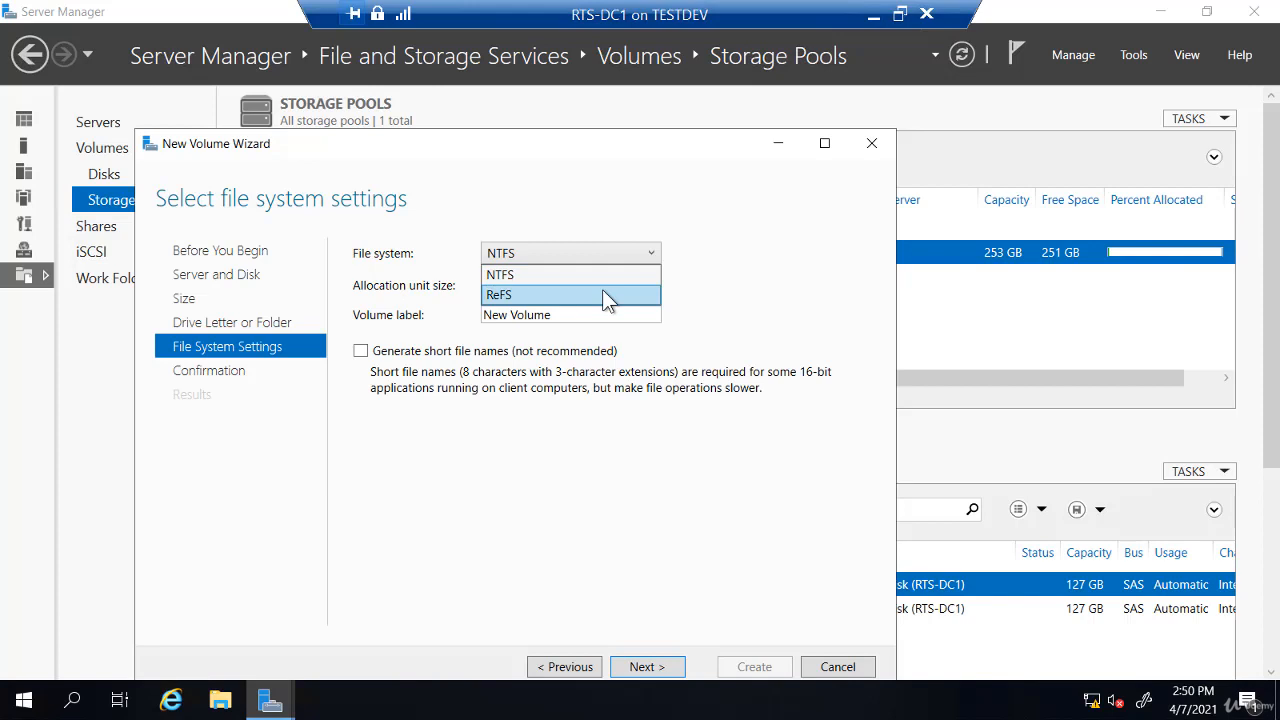
click(550, 274)
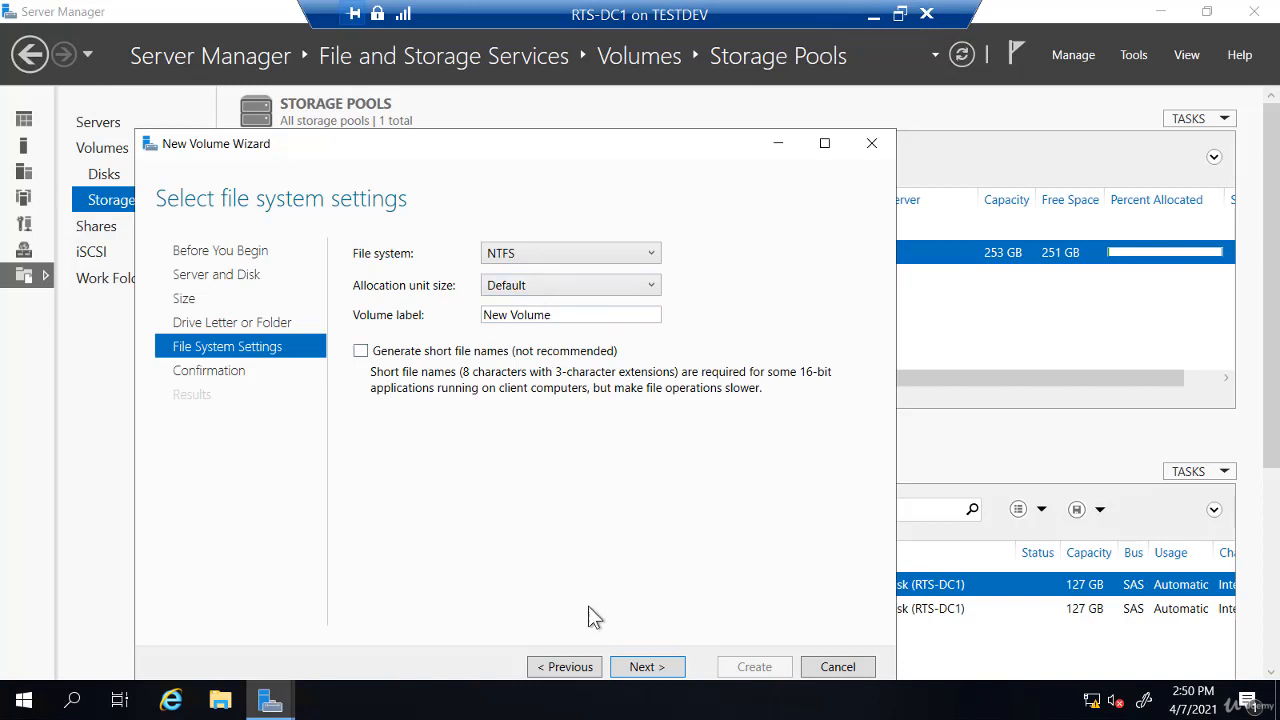
click(656, 676)
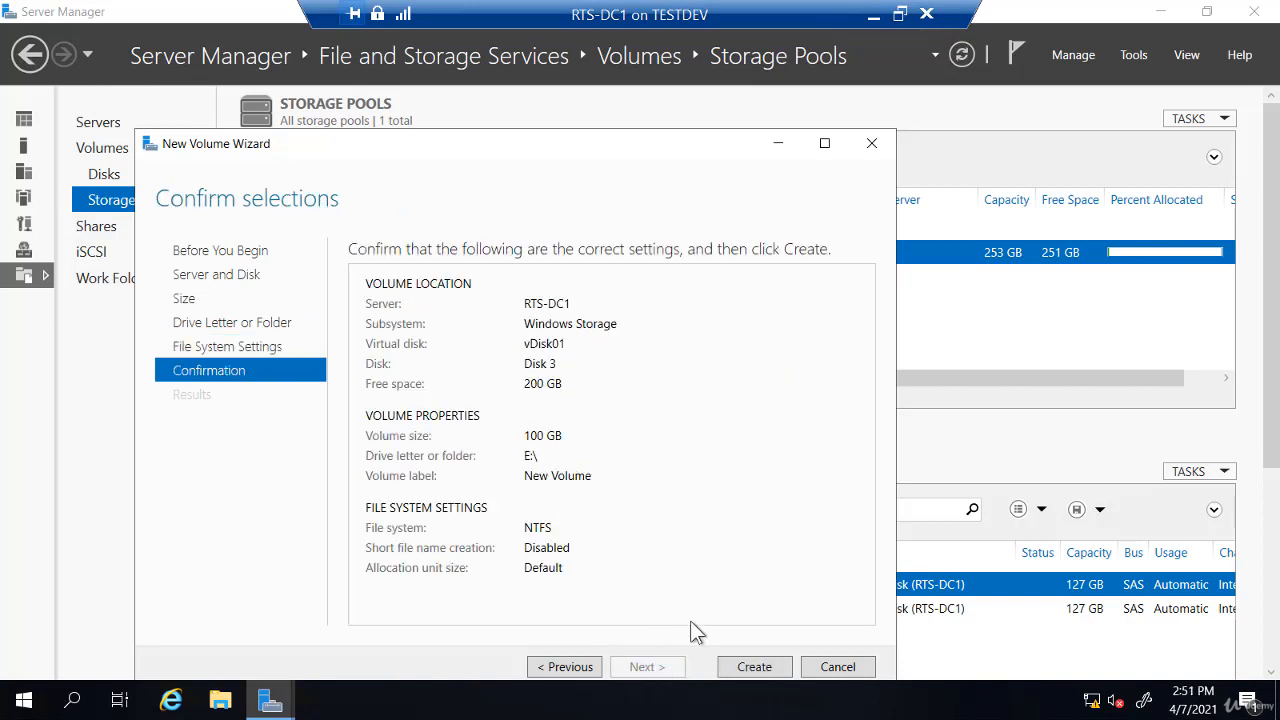
click(756, 668)
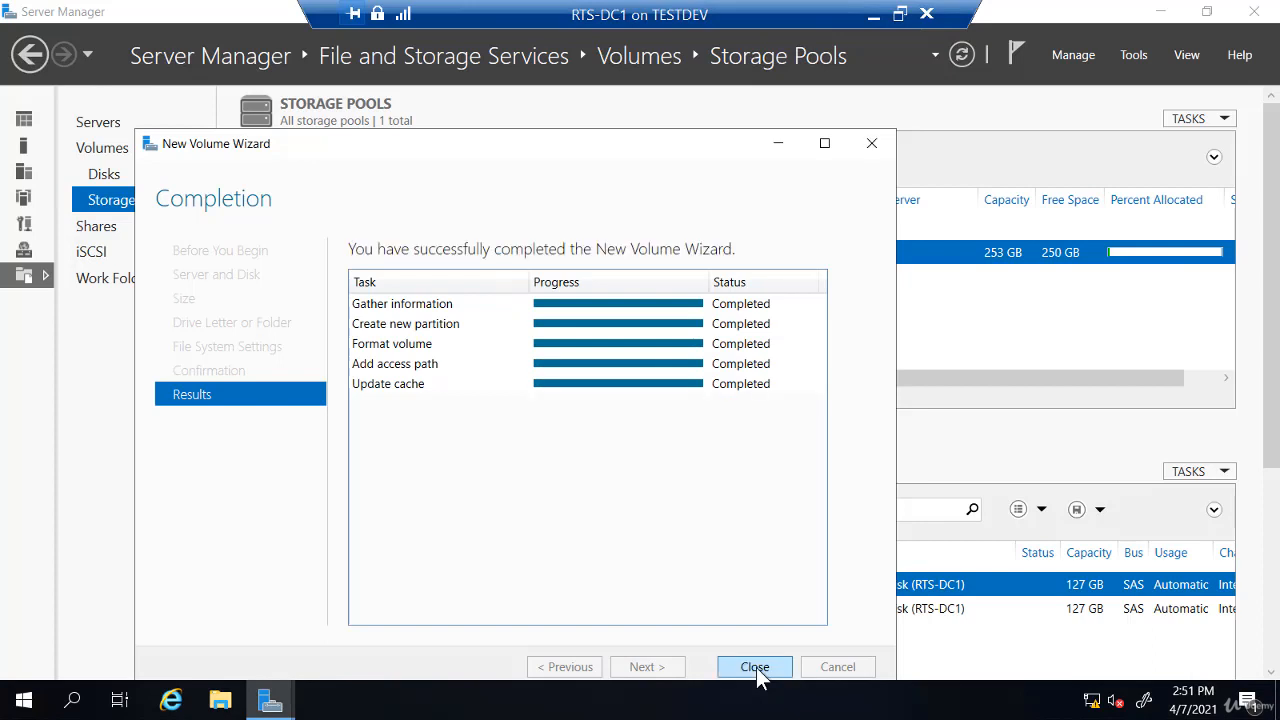
click(755, 667)
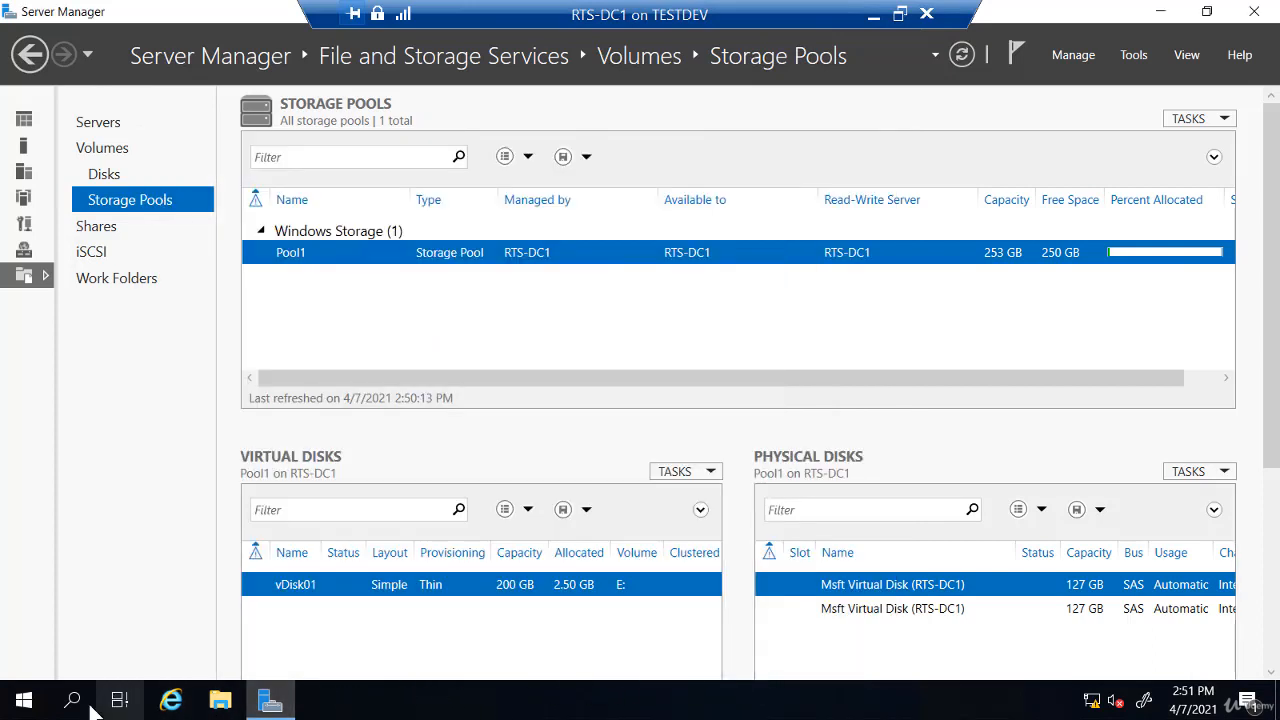
Open File Explorer on This PC to check New Volume (E:) with 99.9 GB free
click(223, 702)
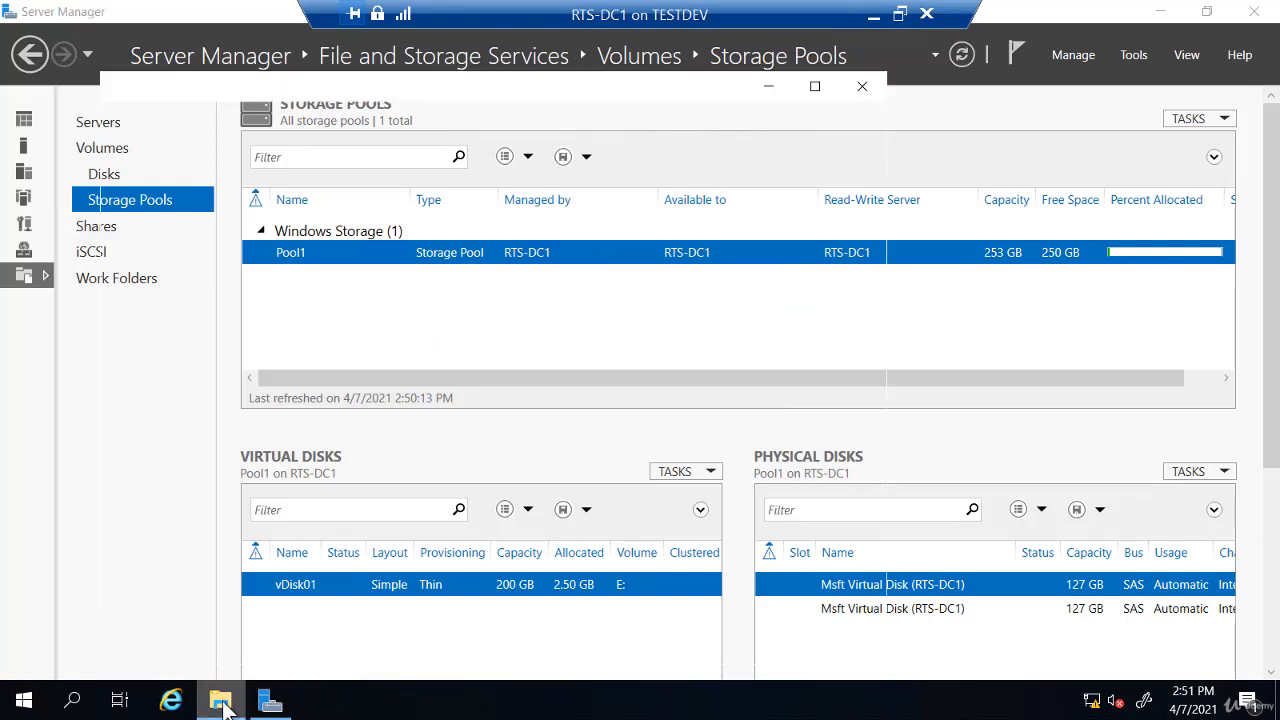
click(172, 325)
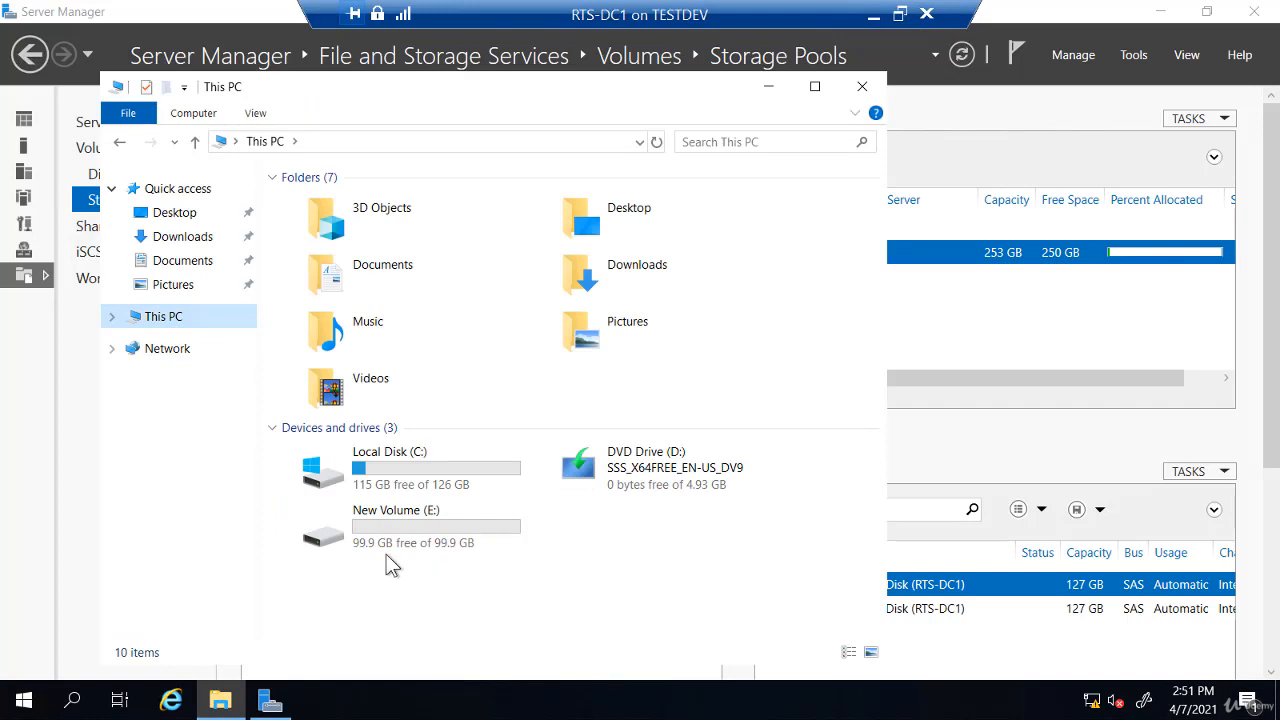
mouse_move(381, 557)
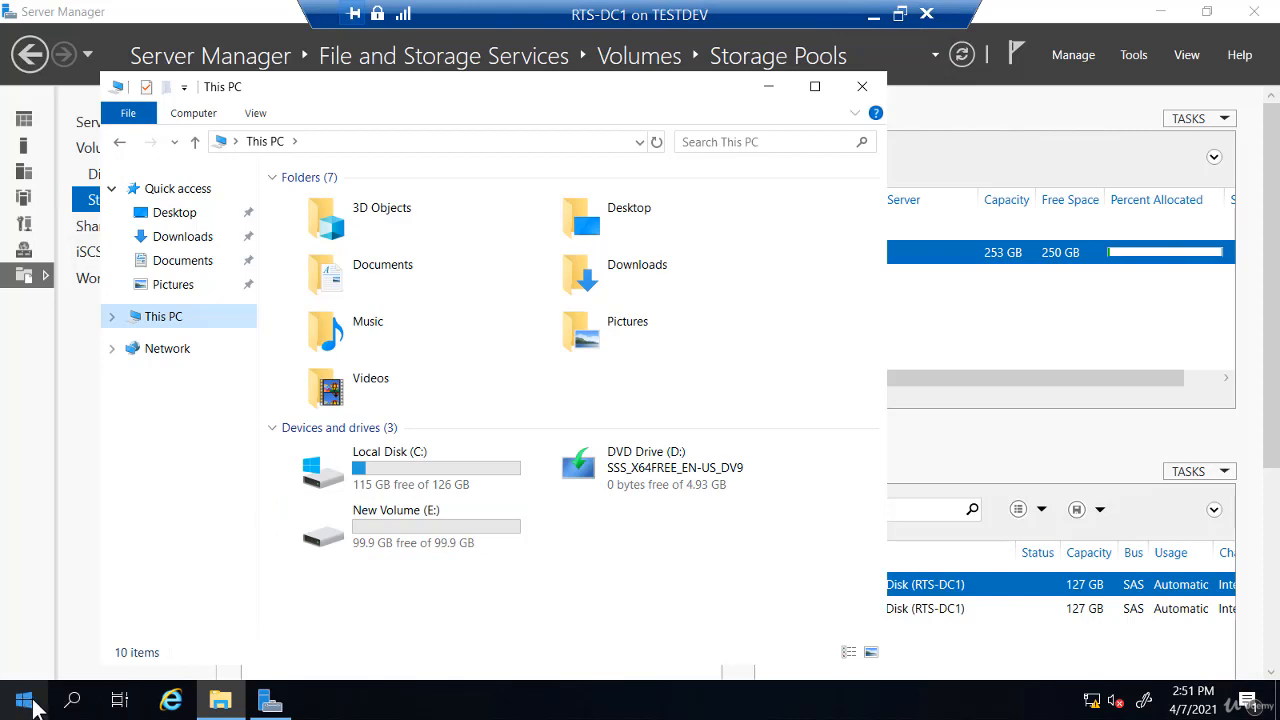
right_click(30, 705)
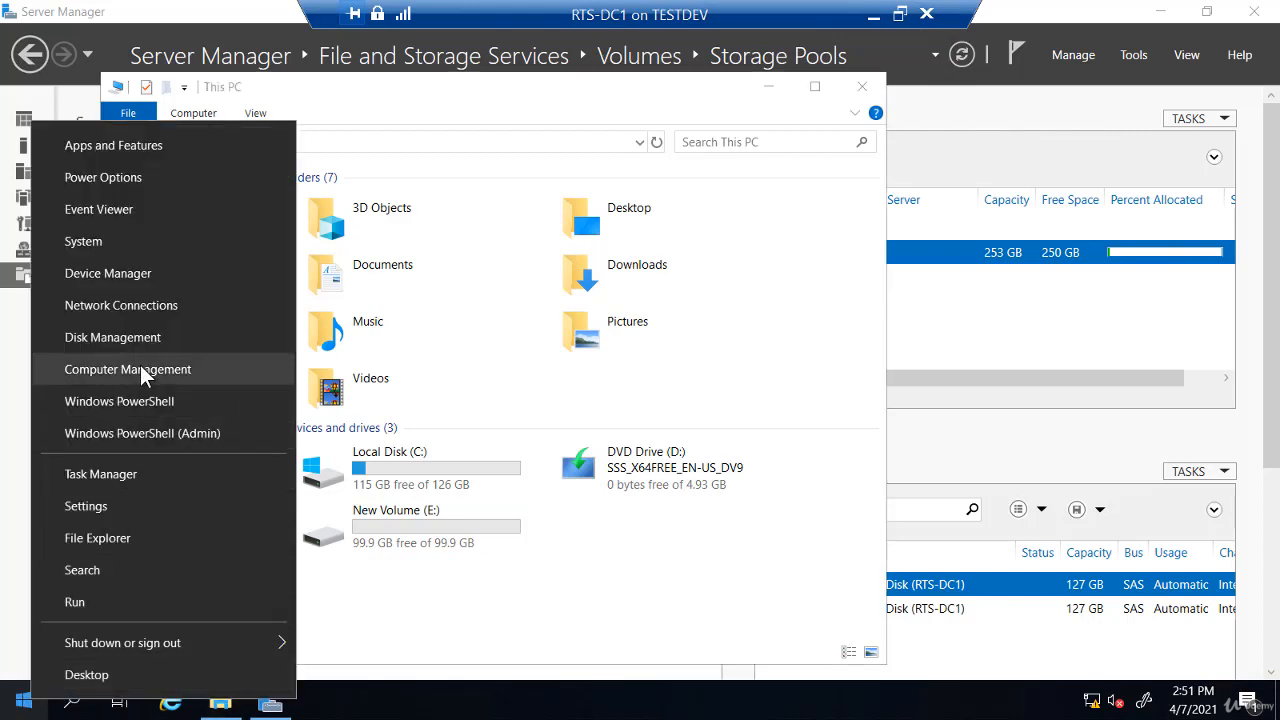
Check Disk 3's 100 GB NTFS E: in Disk Management, then return to Server Manager
click(141, 369)
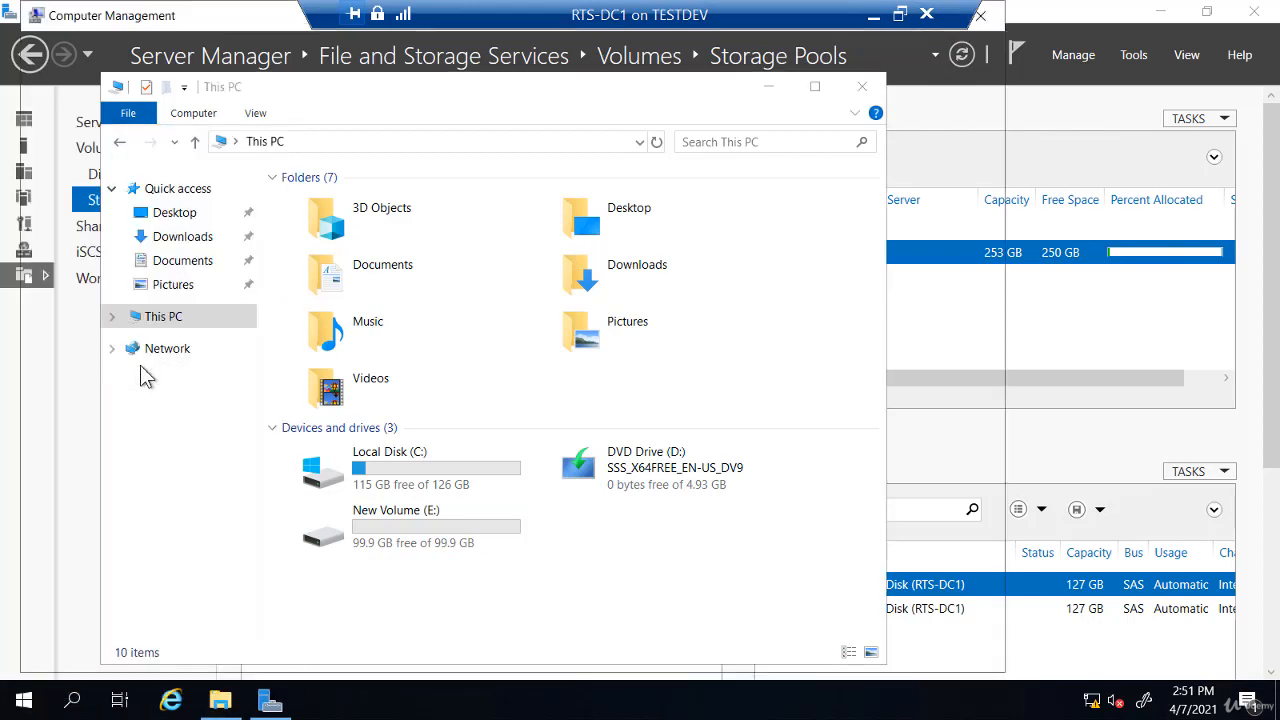
click(112, 259)
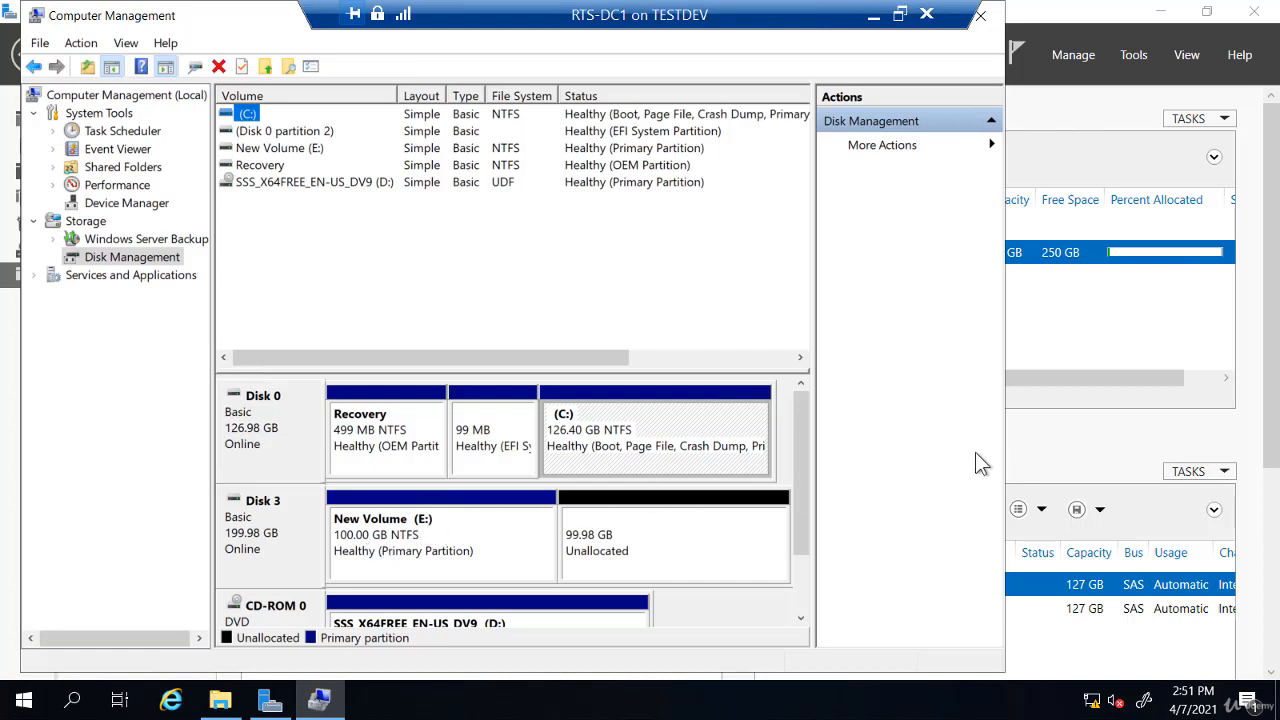
click(1099, 441)
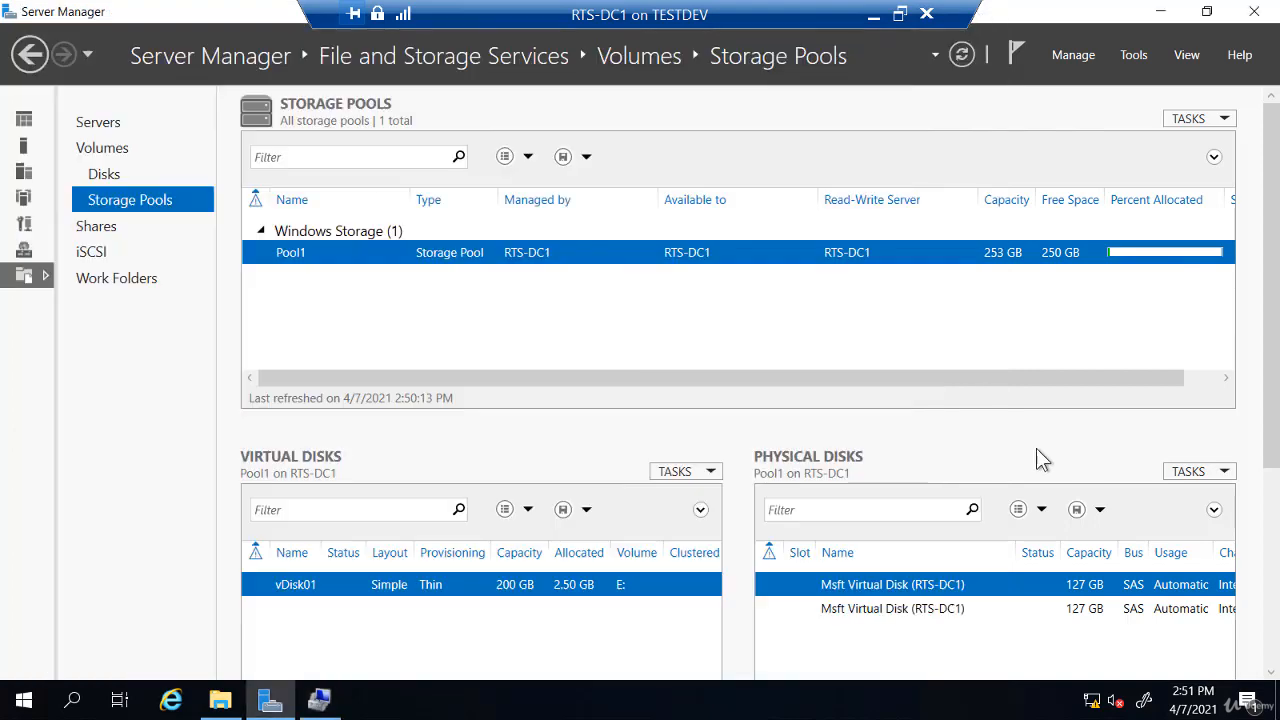
Create a 100 GB volume with drive letter F: on vDisk01 (Disk 3), formatted as ReFS
scroll(354, 540, down, 1)
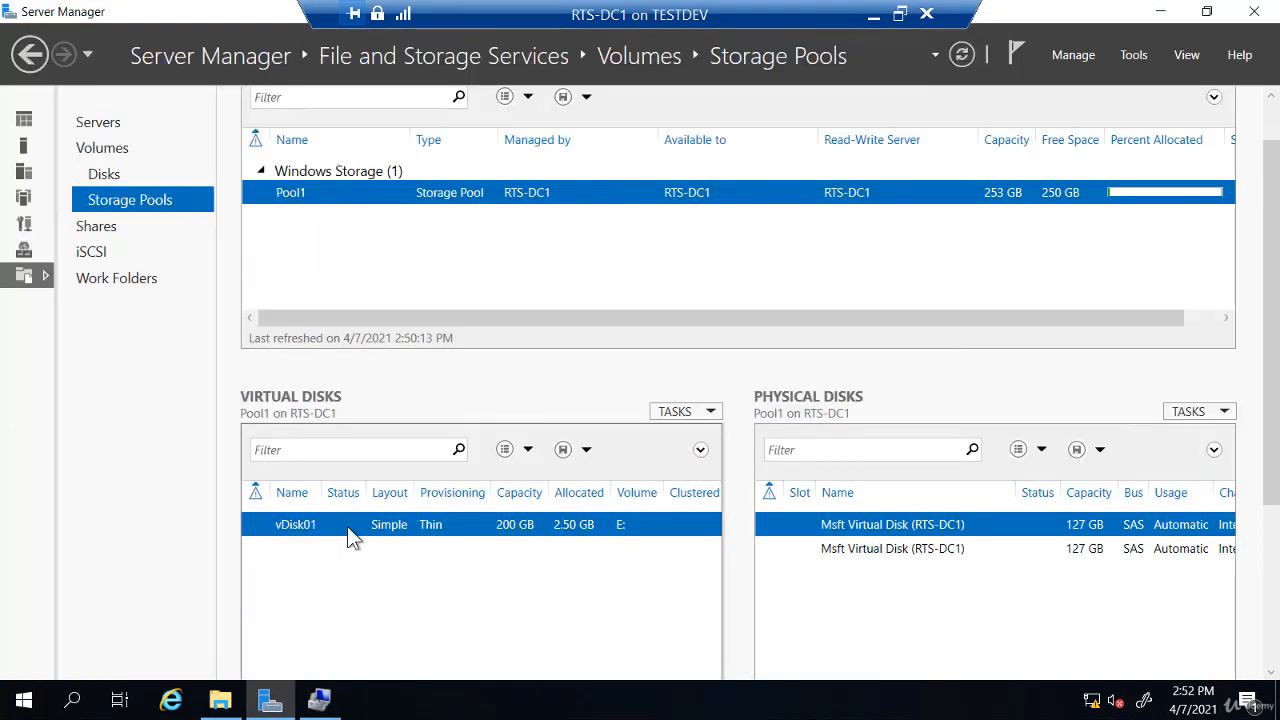
right_click(347, 521)
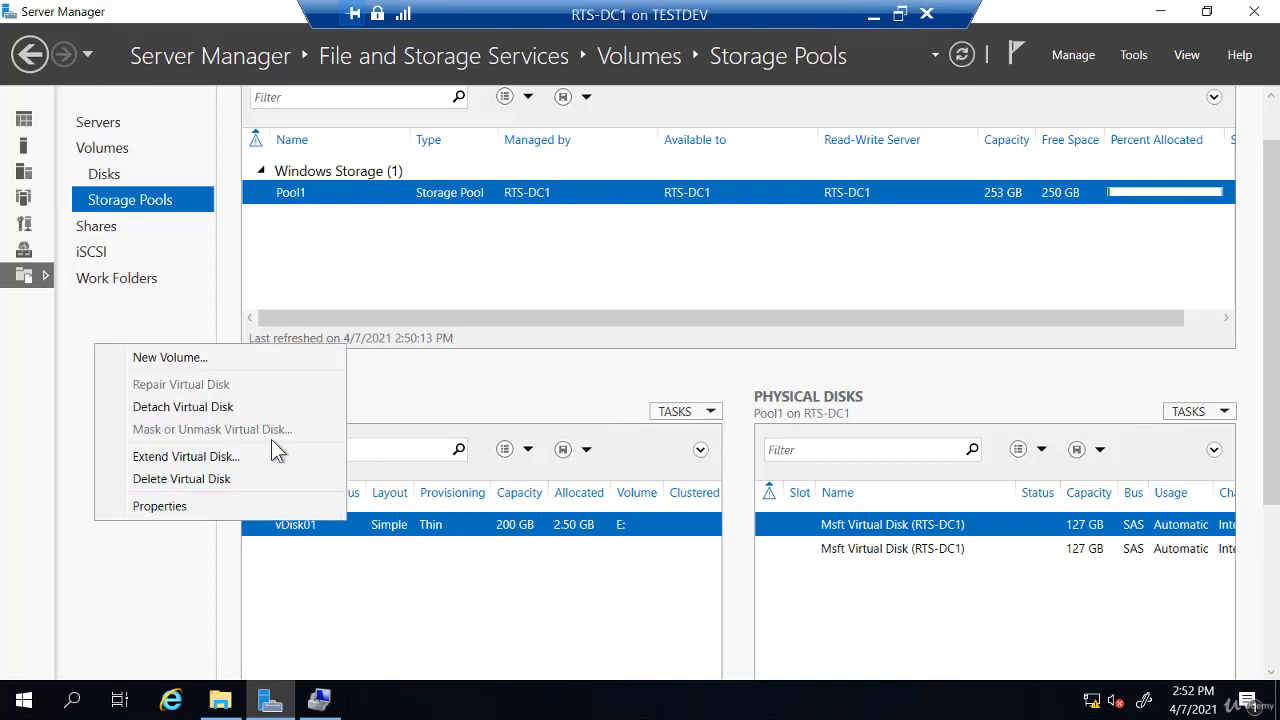
click(237, 359)
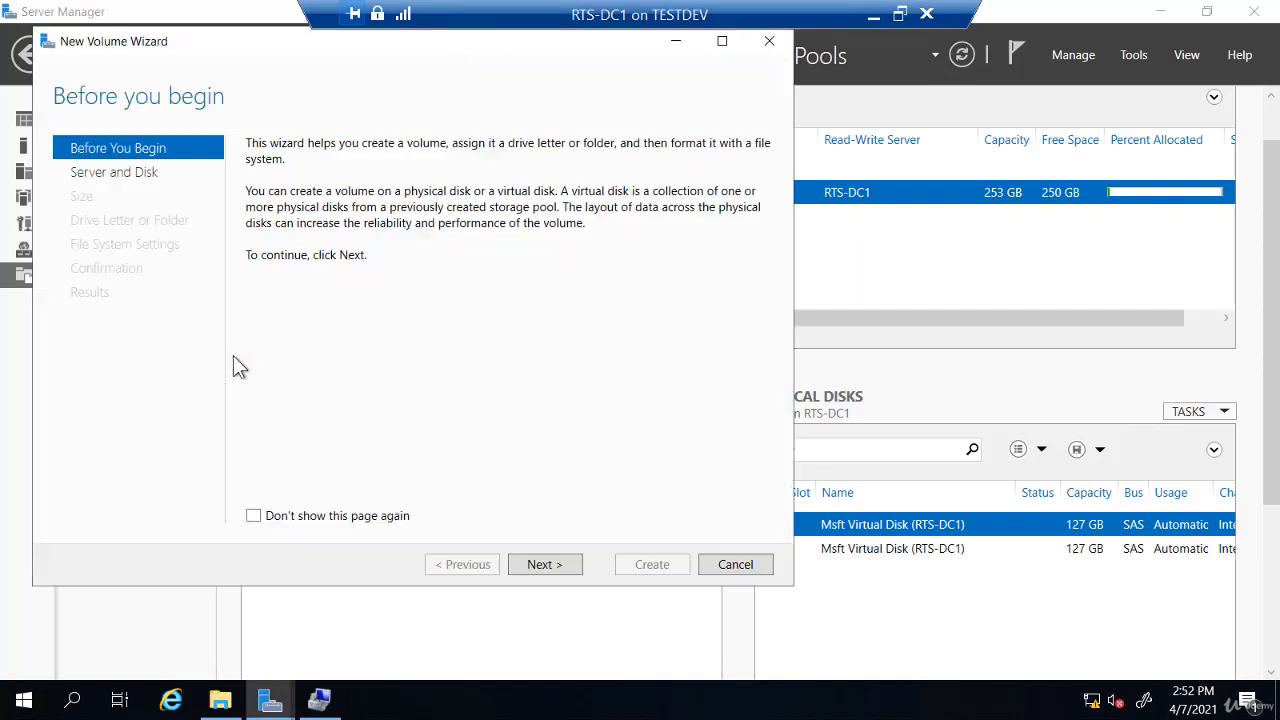
click(541, 565)
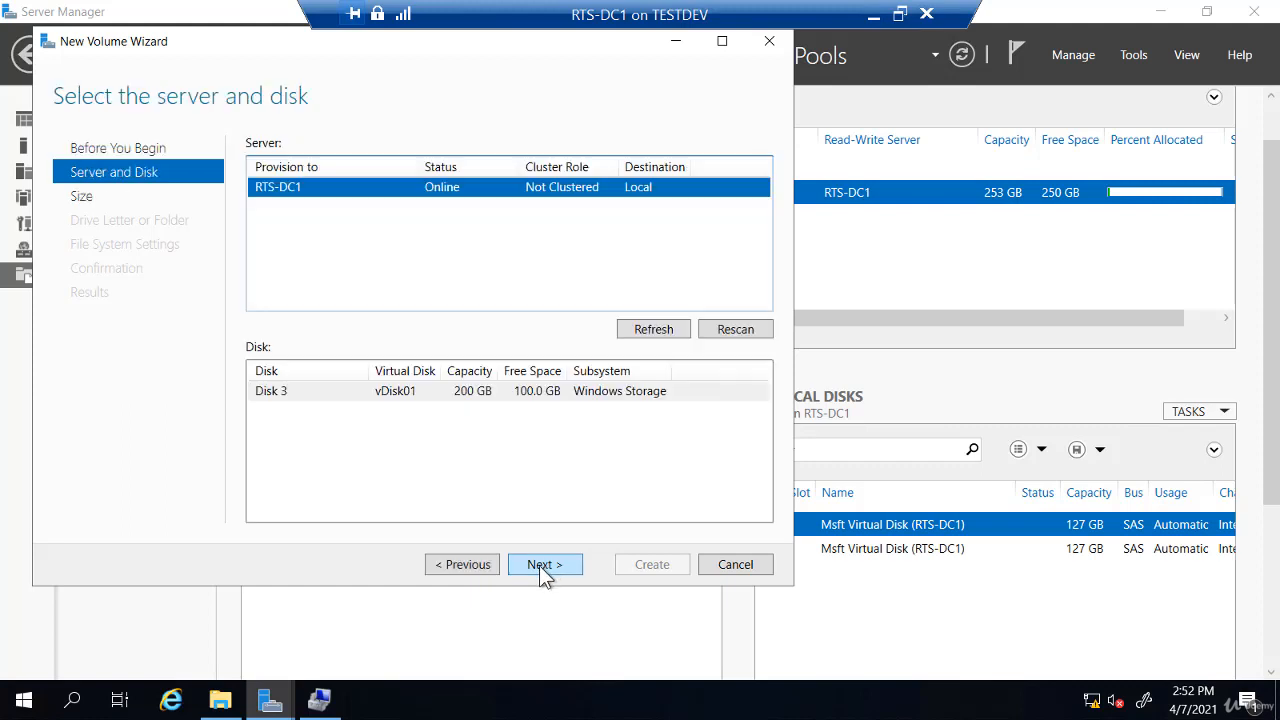
click(541, 565)
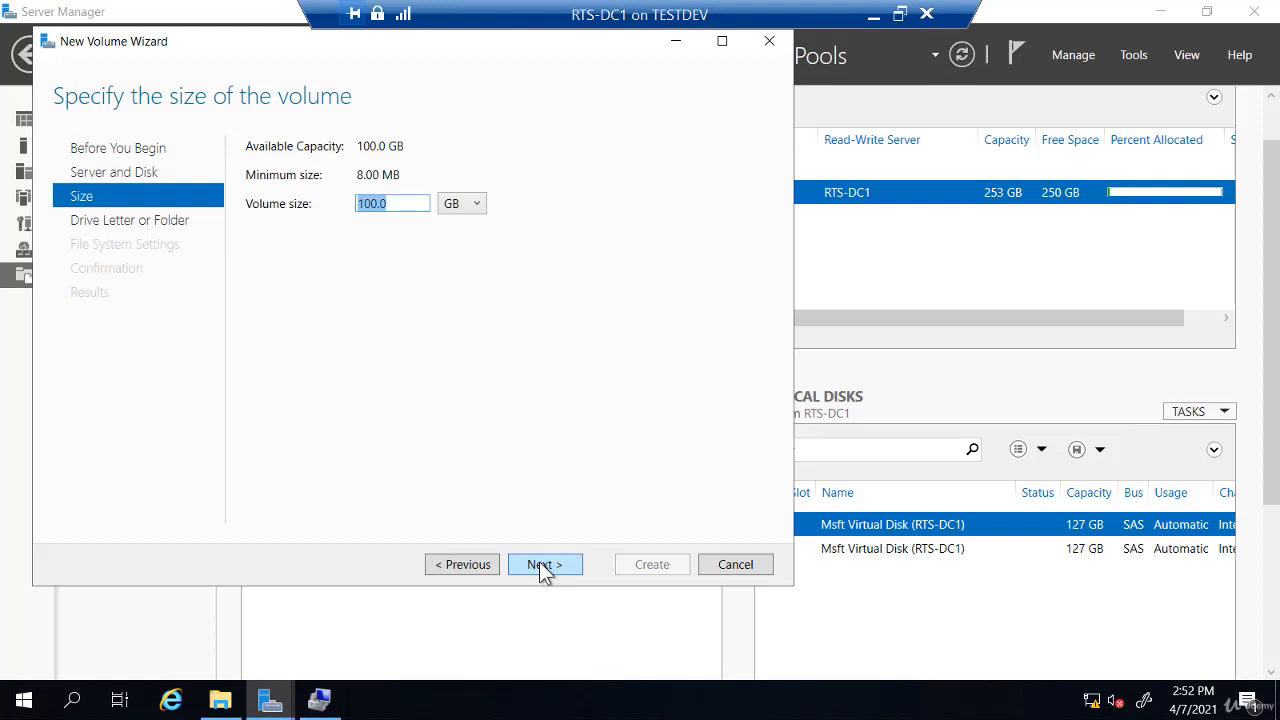
click(541, 566)
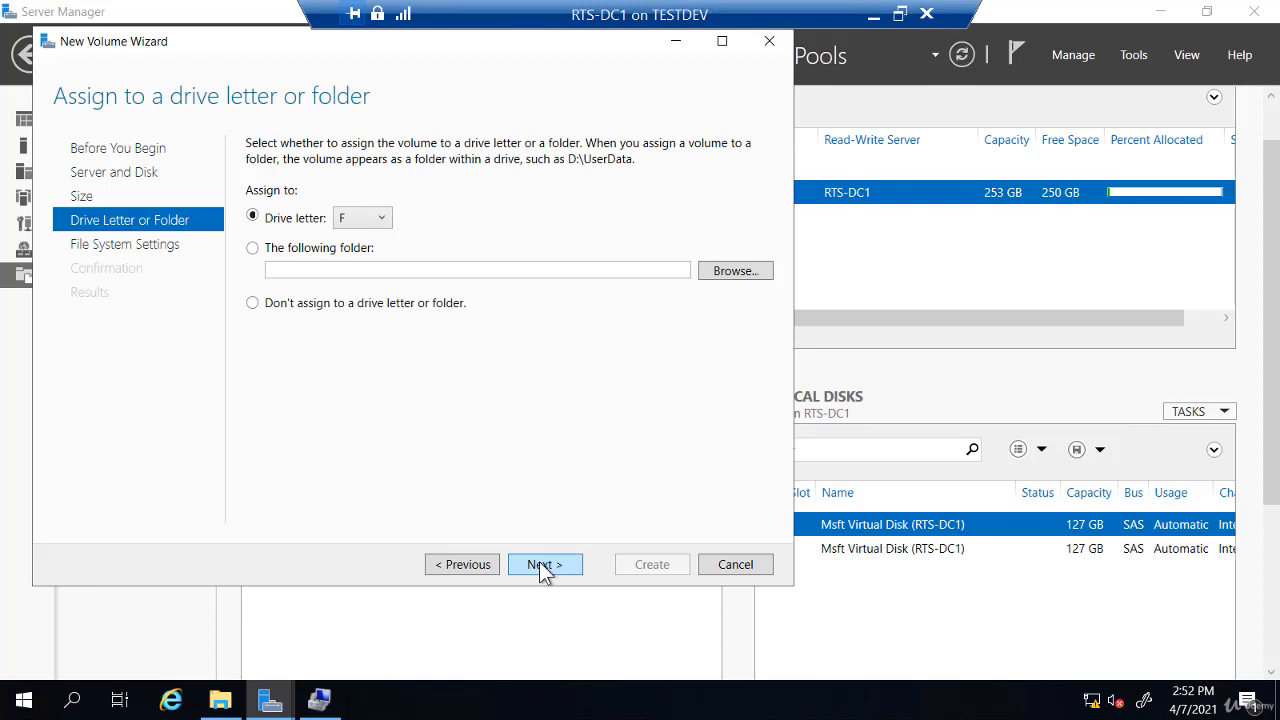
click(541, 566)
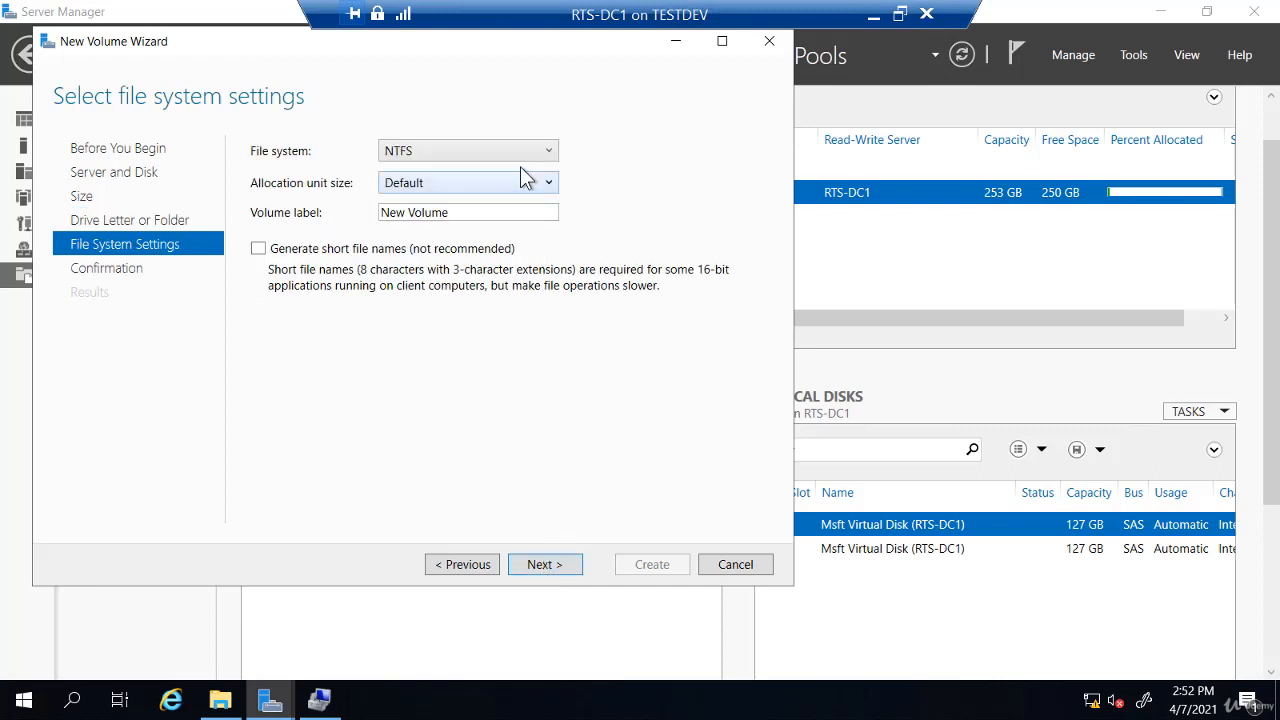
click(524, 151)
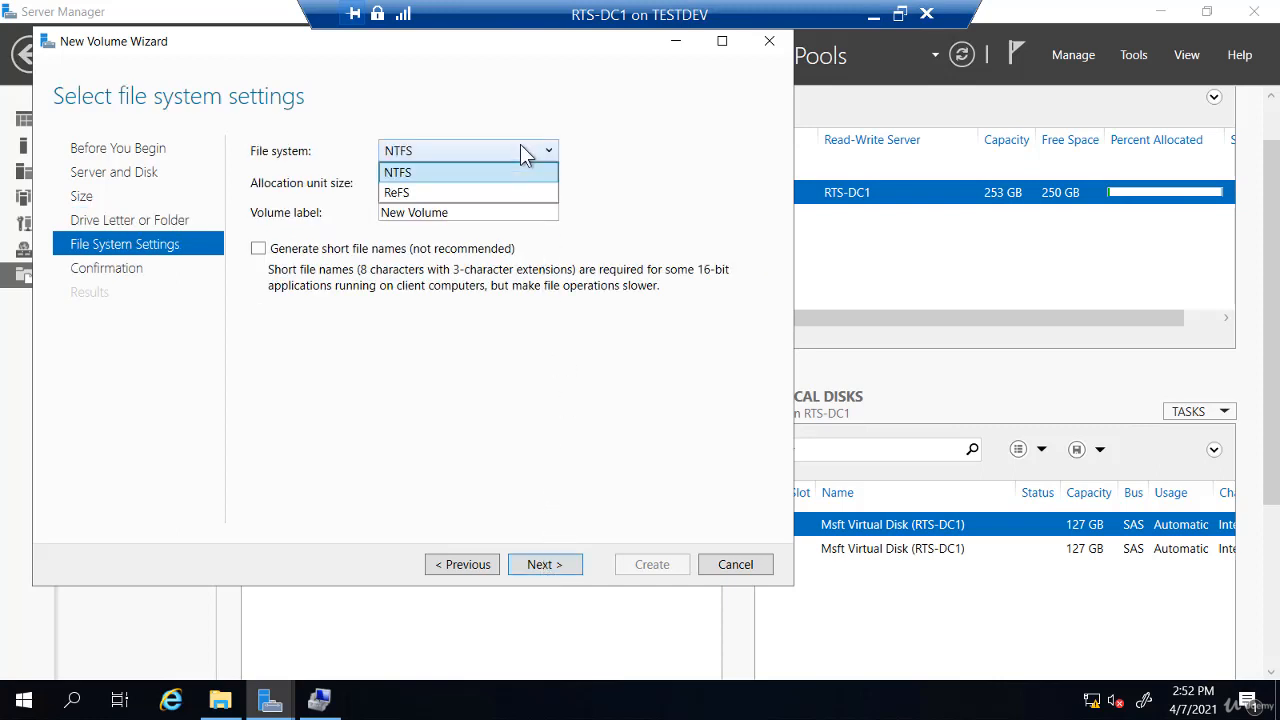
click(406, 193)
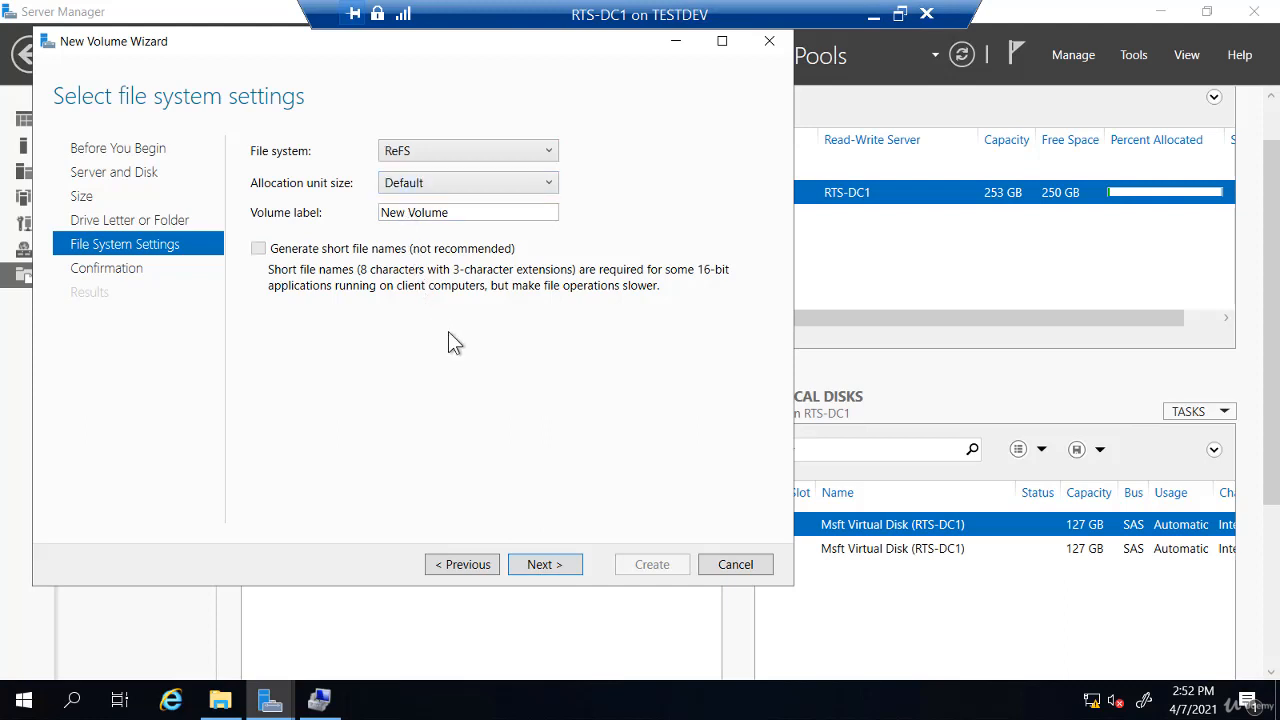
click(546, 565)
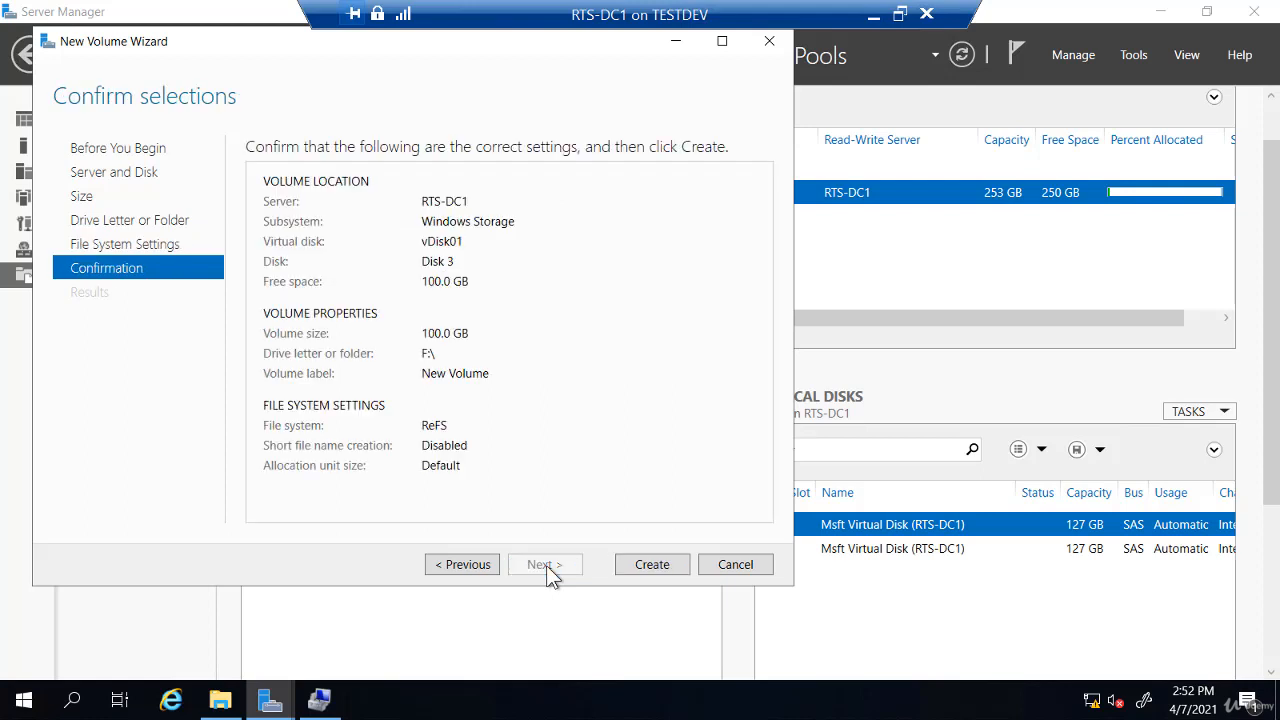
click(652, 566)
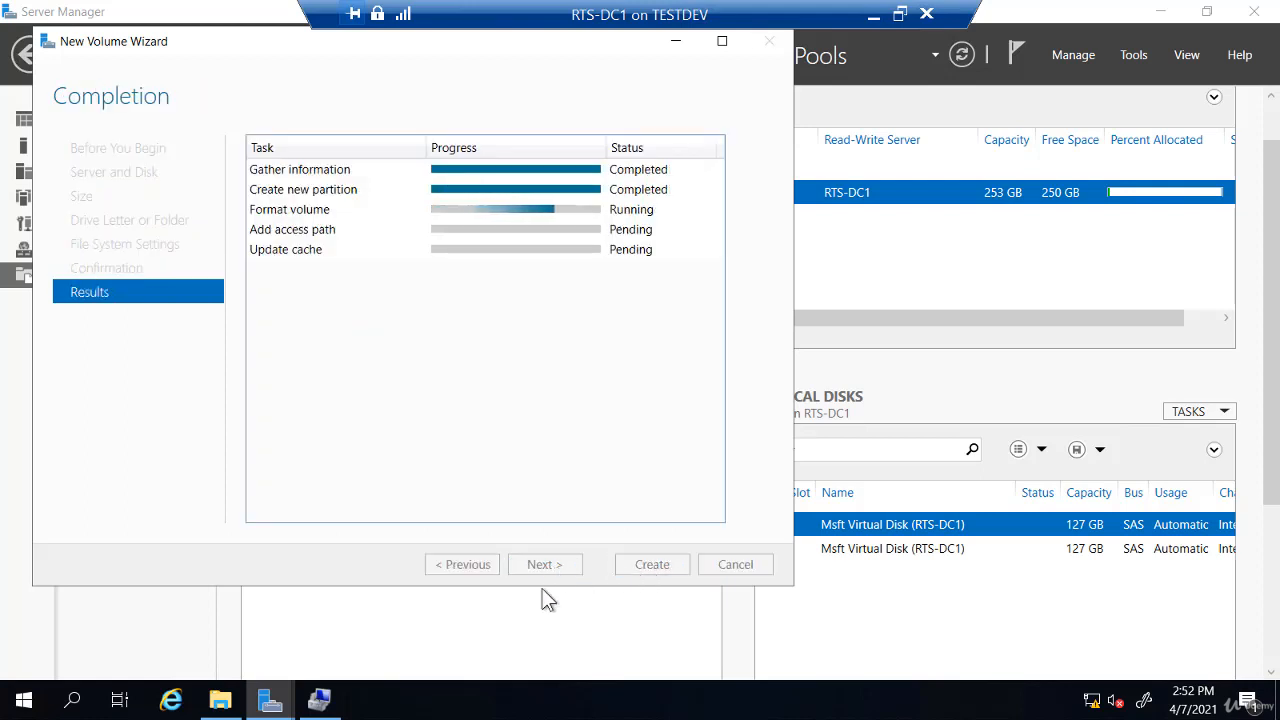
Verify E: and F: on Disk 3 in Disk Management and This PC, then return to storage pools
click(321, 704)
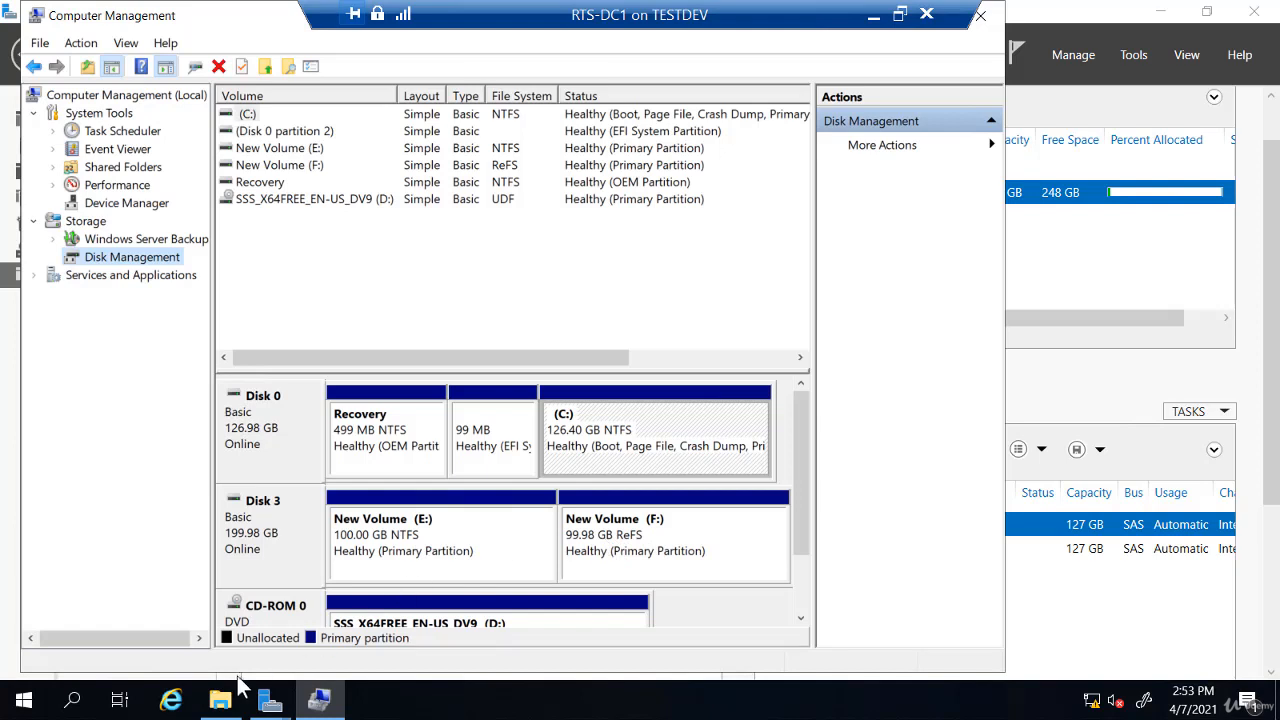
click(220, 702)
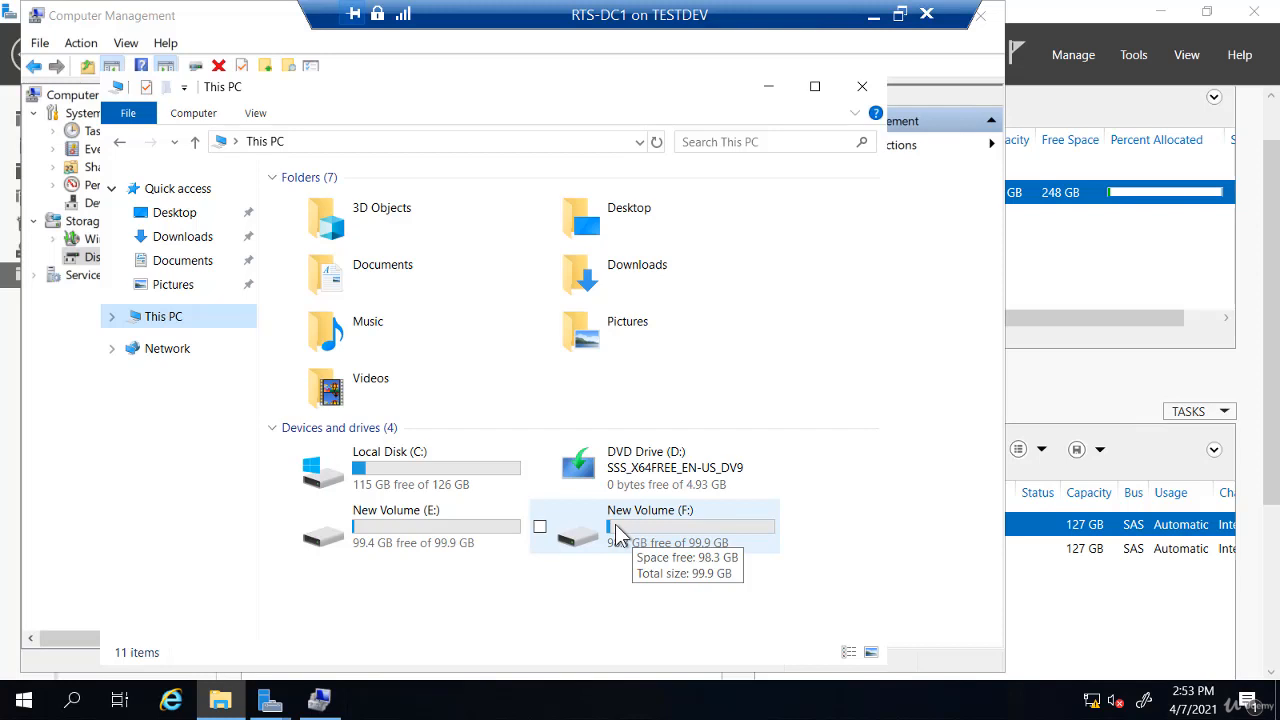
click(320, 700)
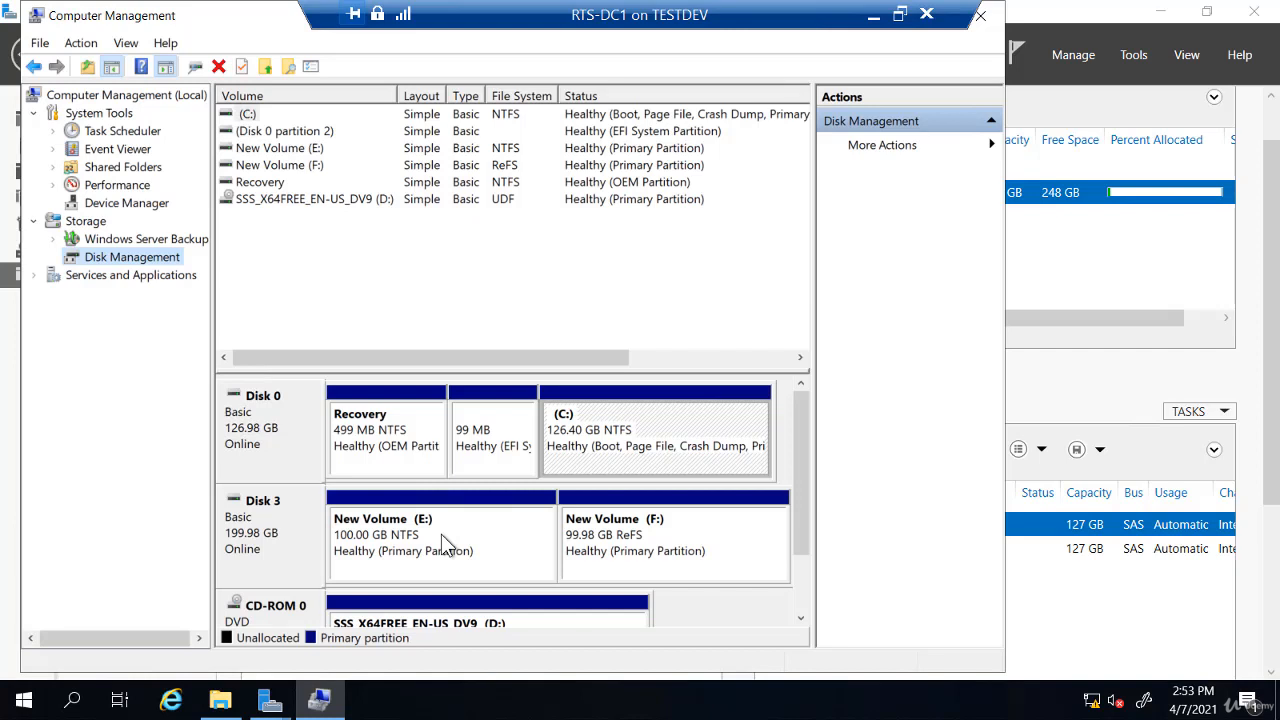
click(1061, 257)
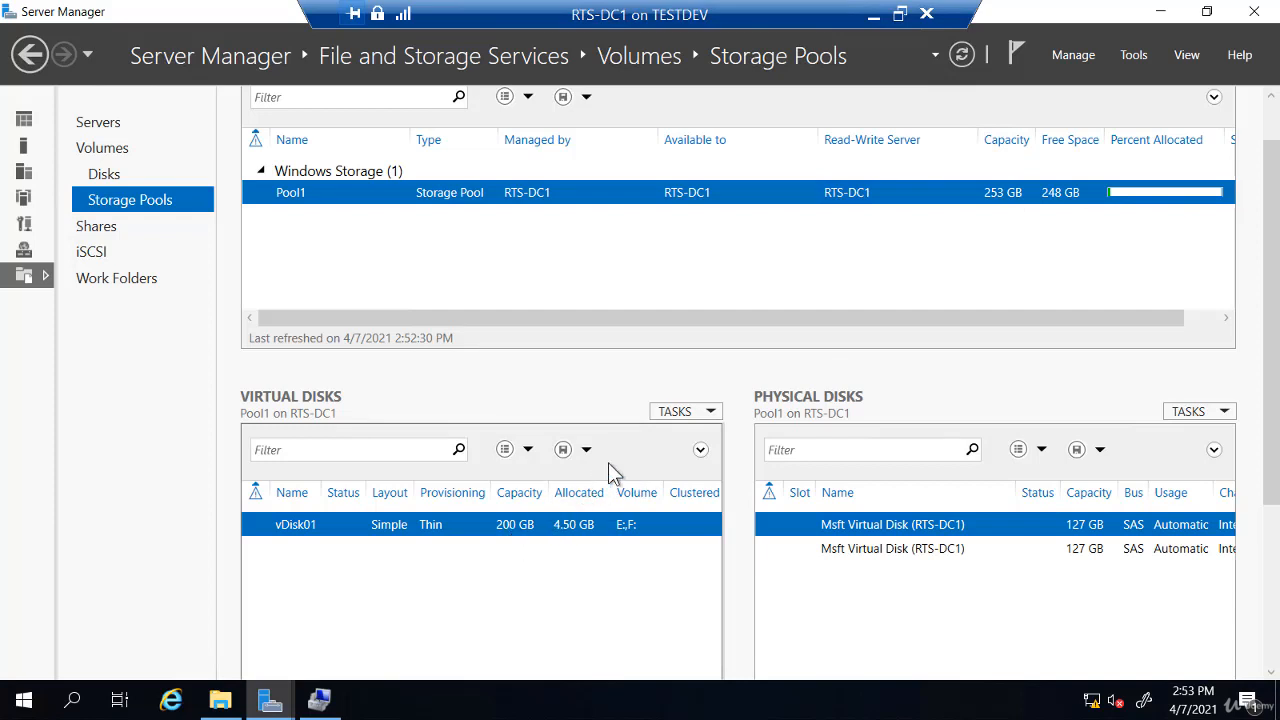
Start a new virtual disk in Pool1 and name it vDisk02
click(672, 412)
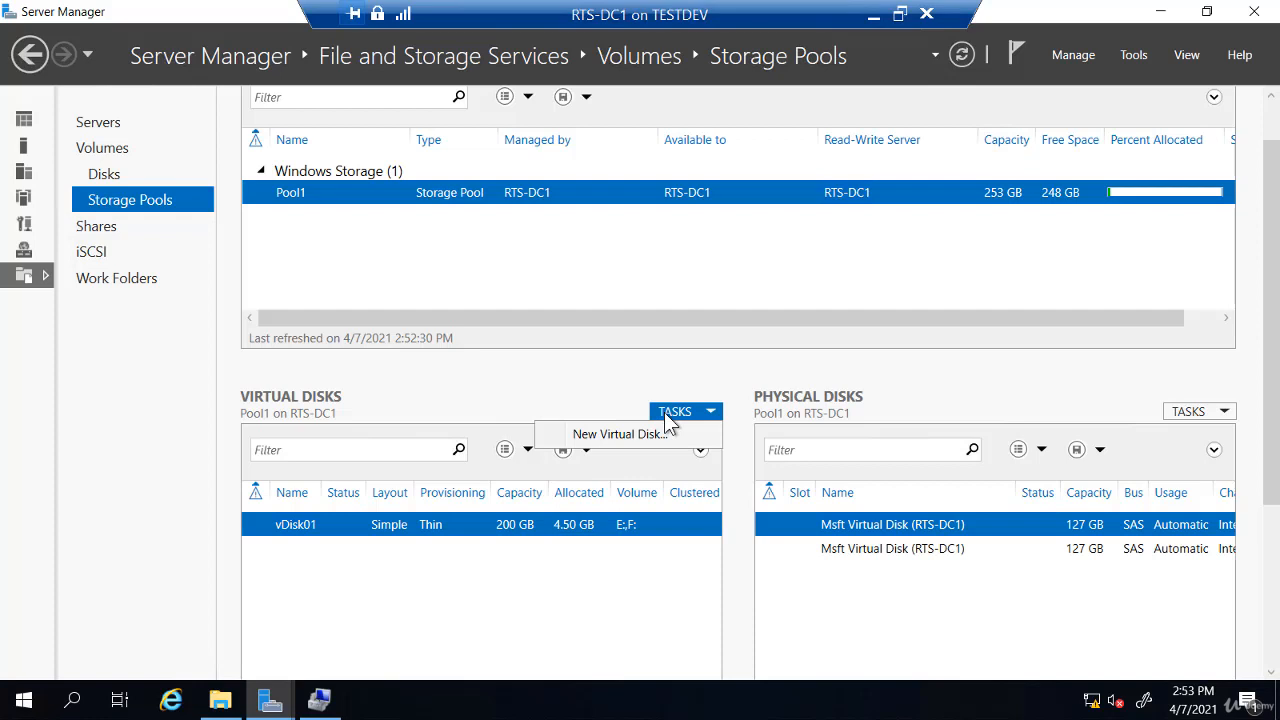
click(645, 435)
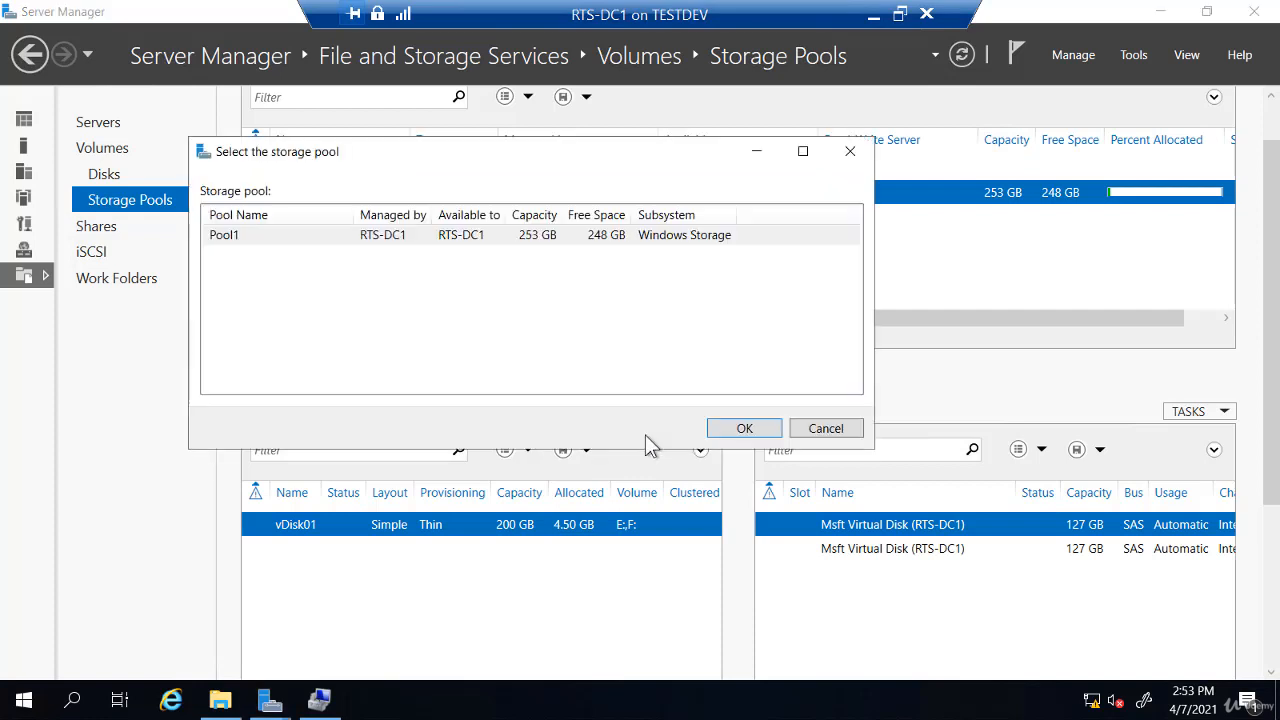
click(450, 238)
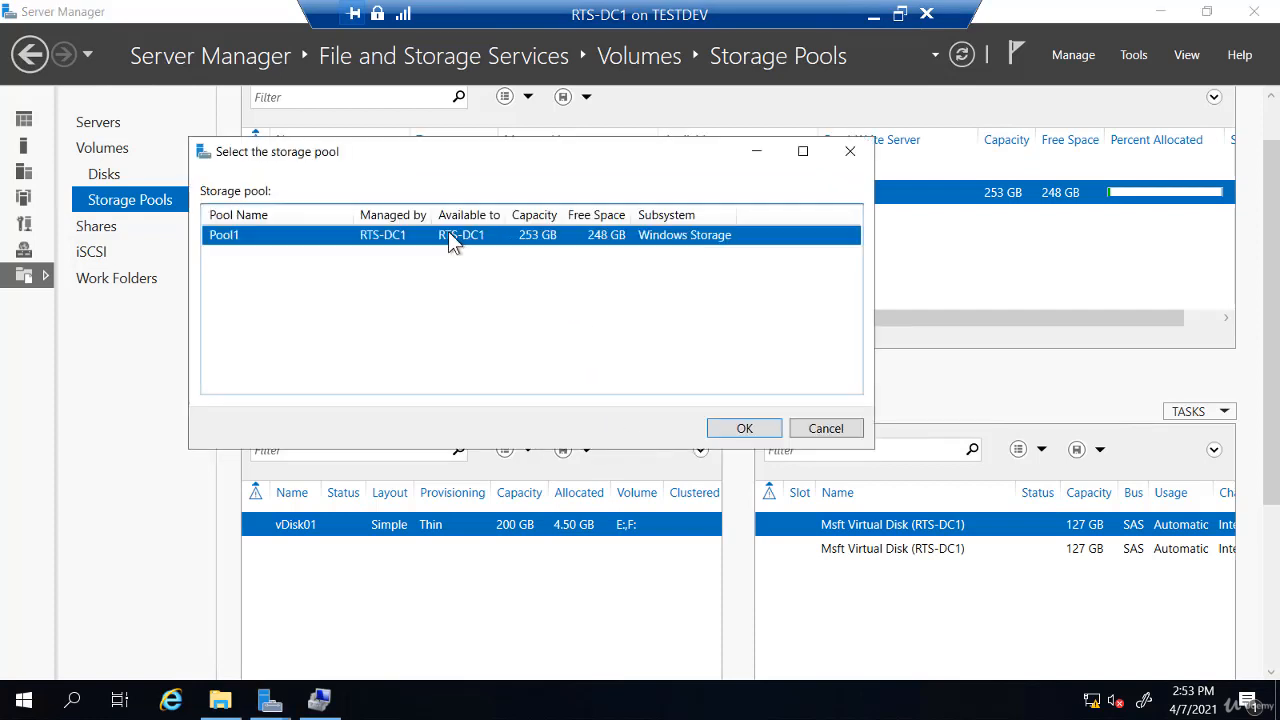
click(740, 428)
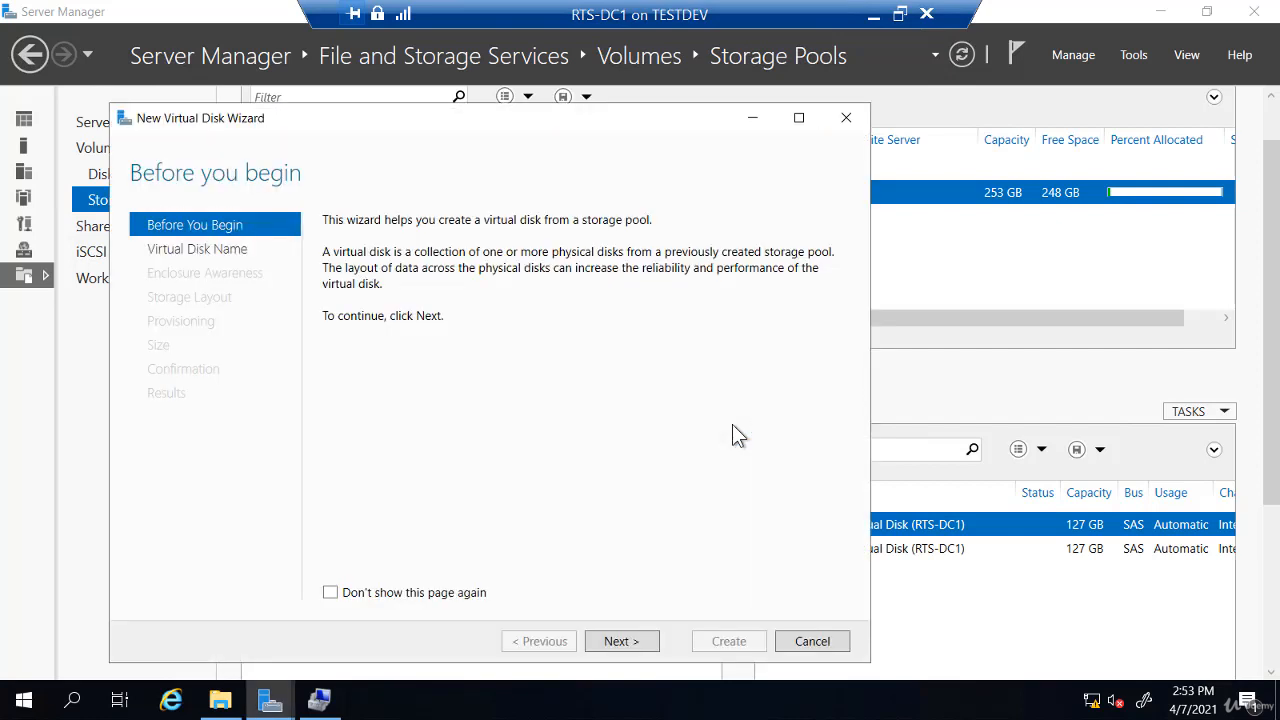
click(617, 641)
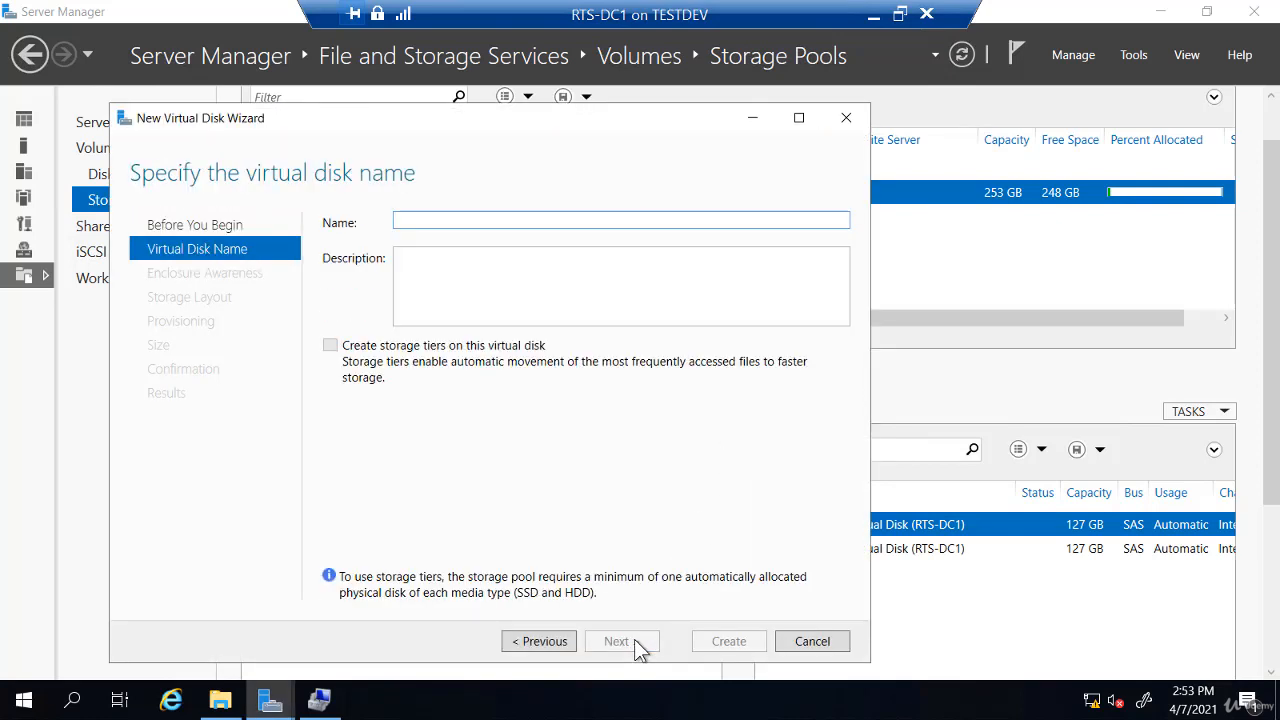
text(vDisk)
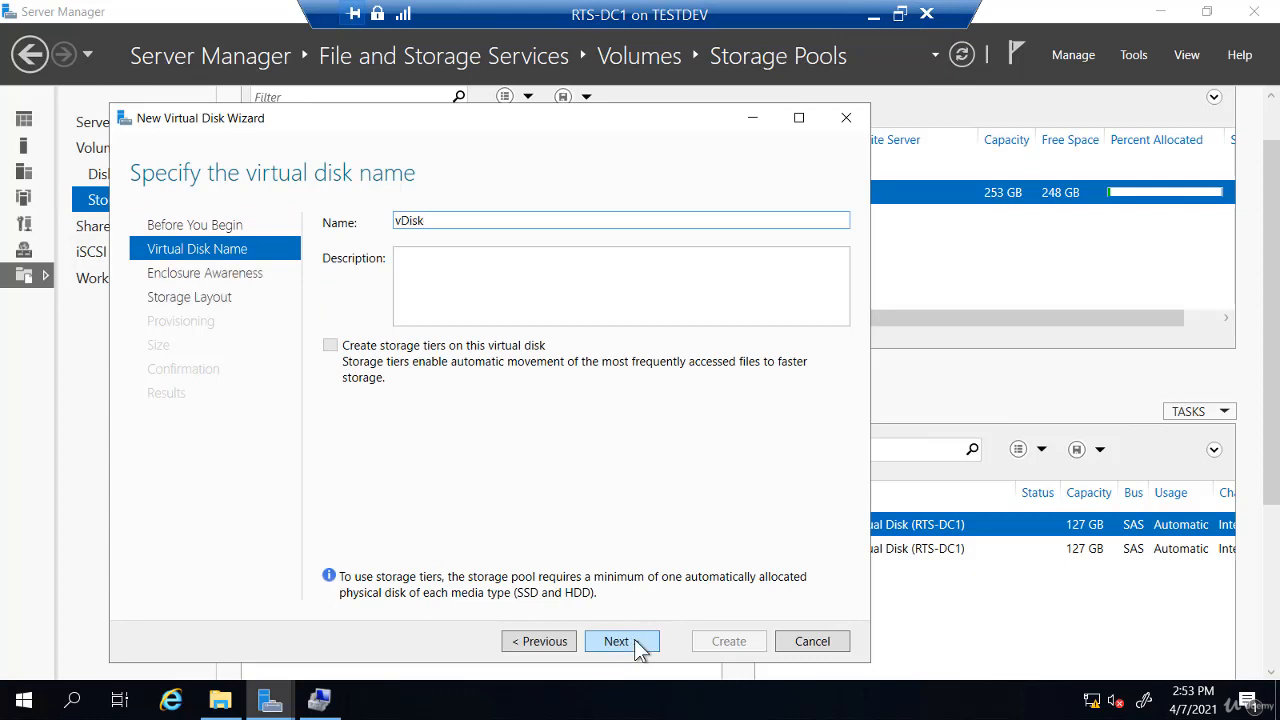
text(02)
click(636, 641)
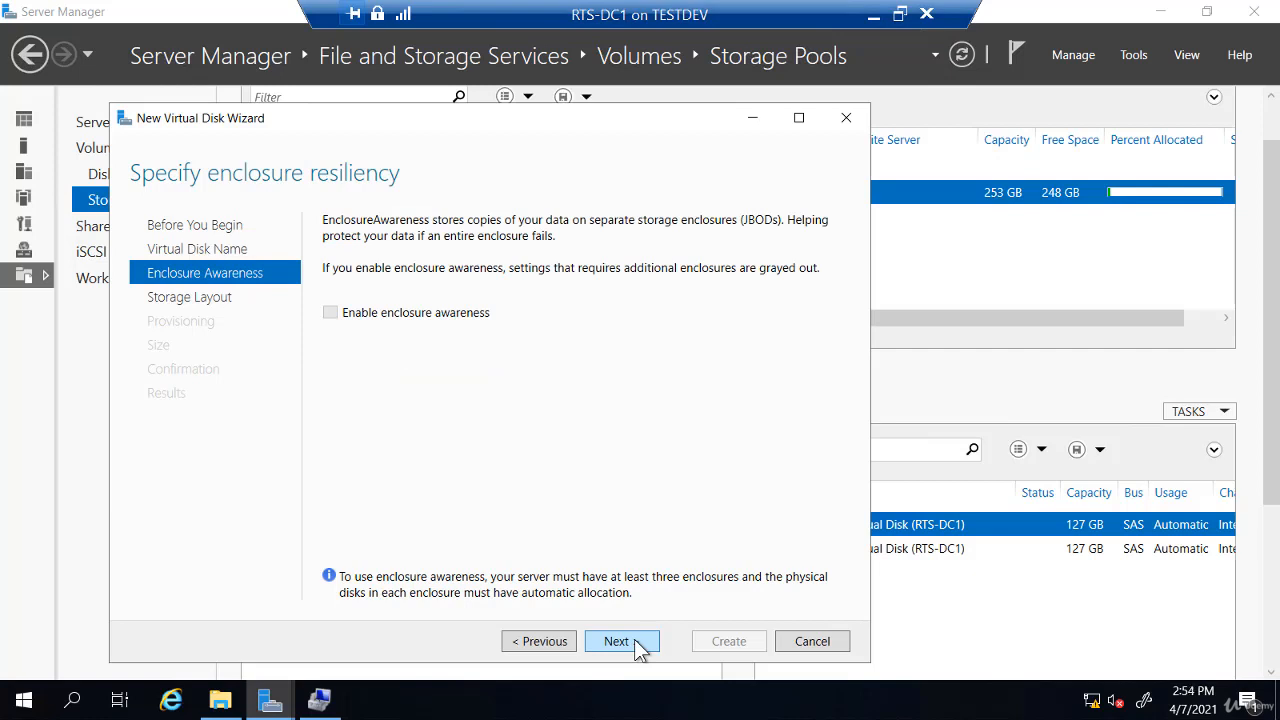
Give vDisk02 a Simple layout, thin provisioning and a 40 GB size, then create it
click(638, 645)
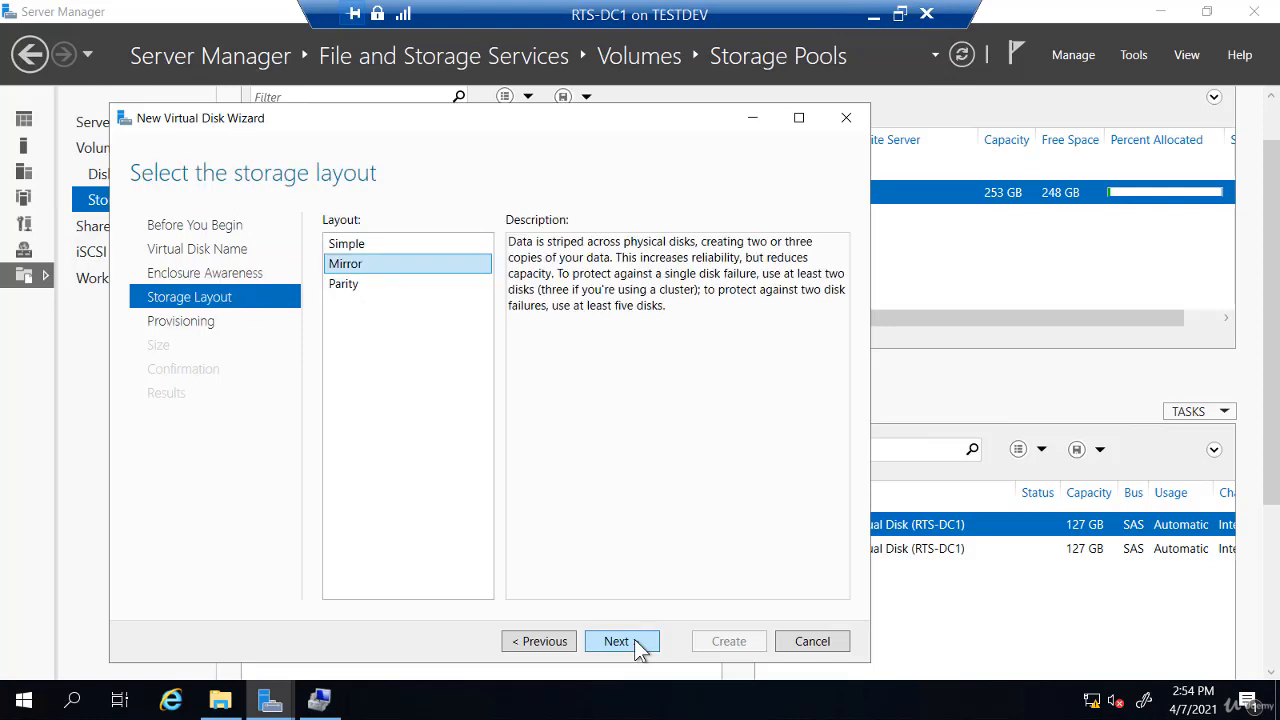
click(357, 247)
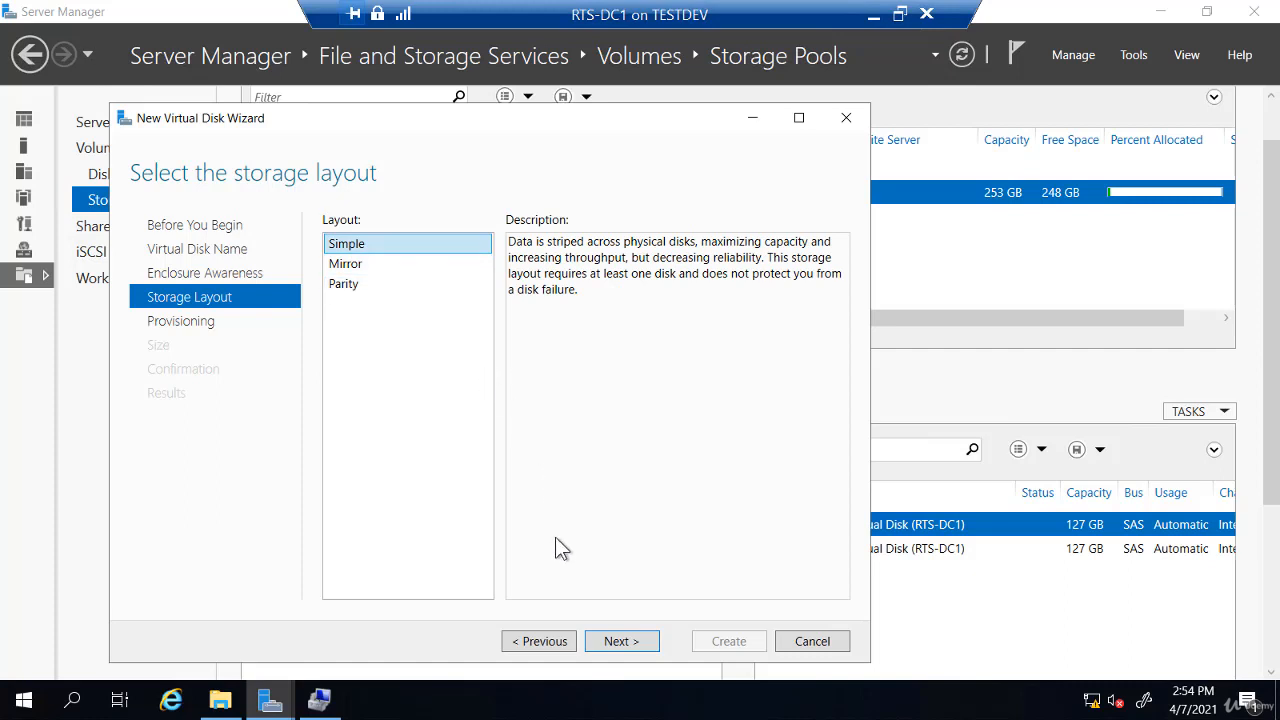
click(615, 645)
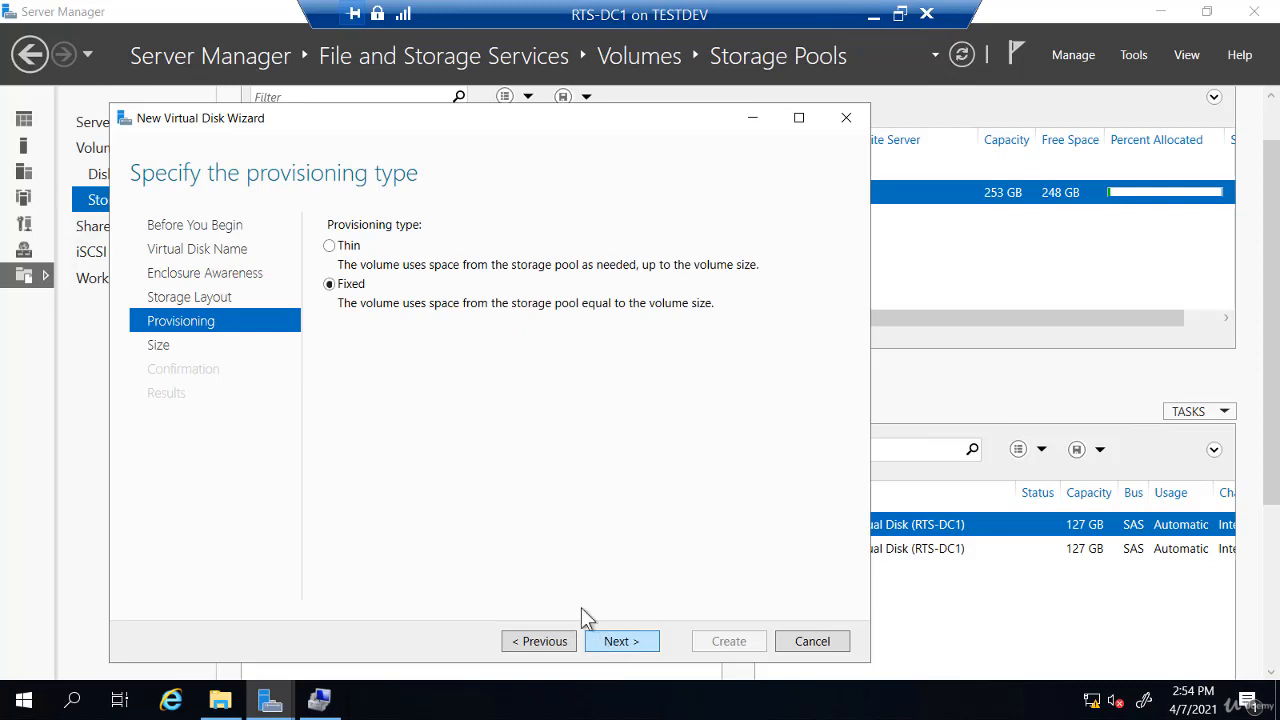
click(342, 245)
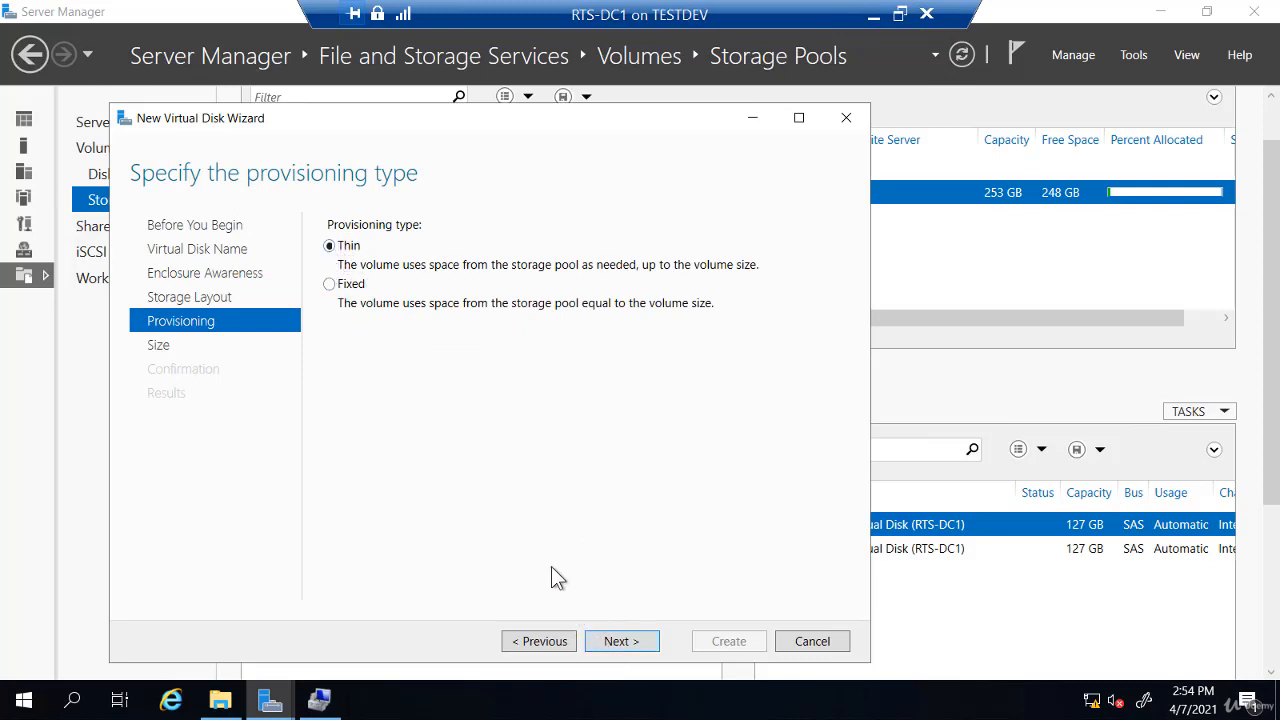
click(626, 645)
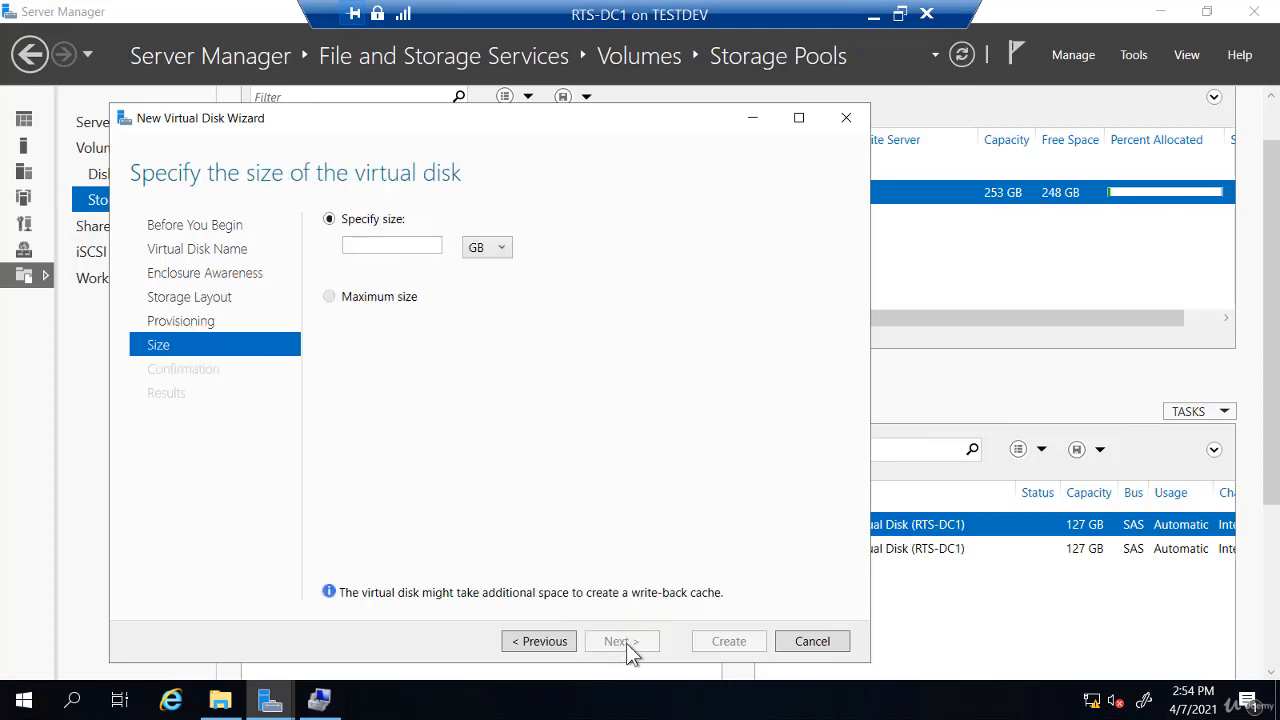
click(389, 244)
text(40)
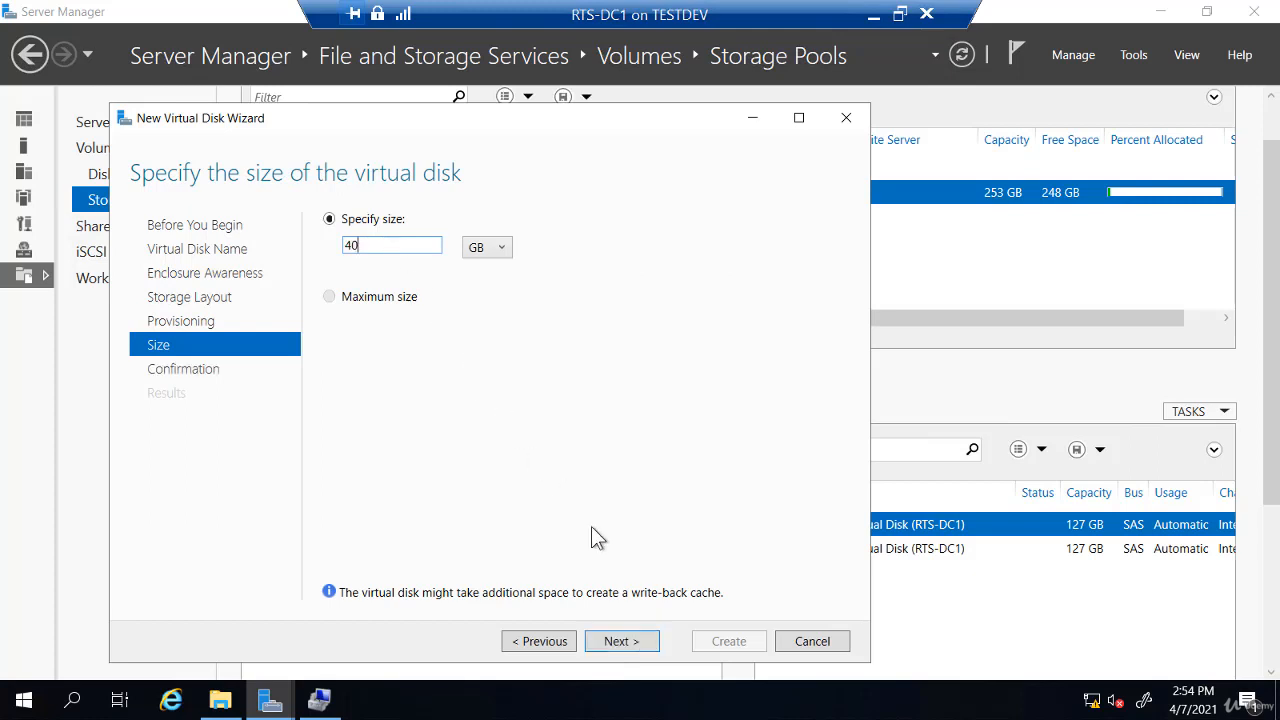
click(631, 644)
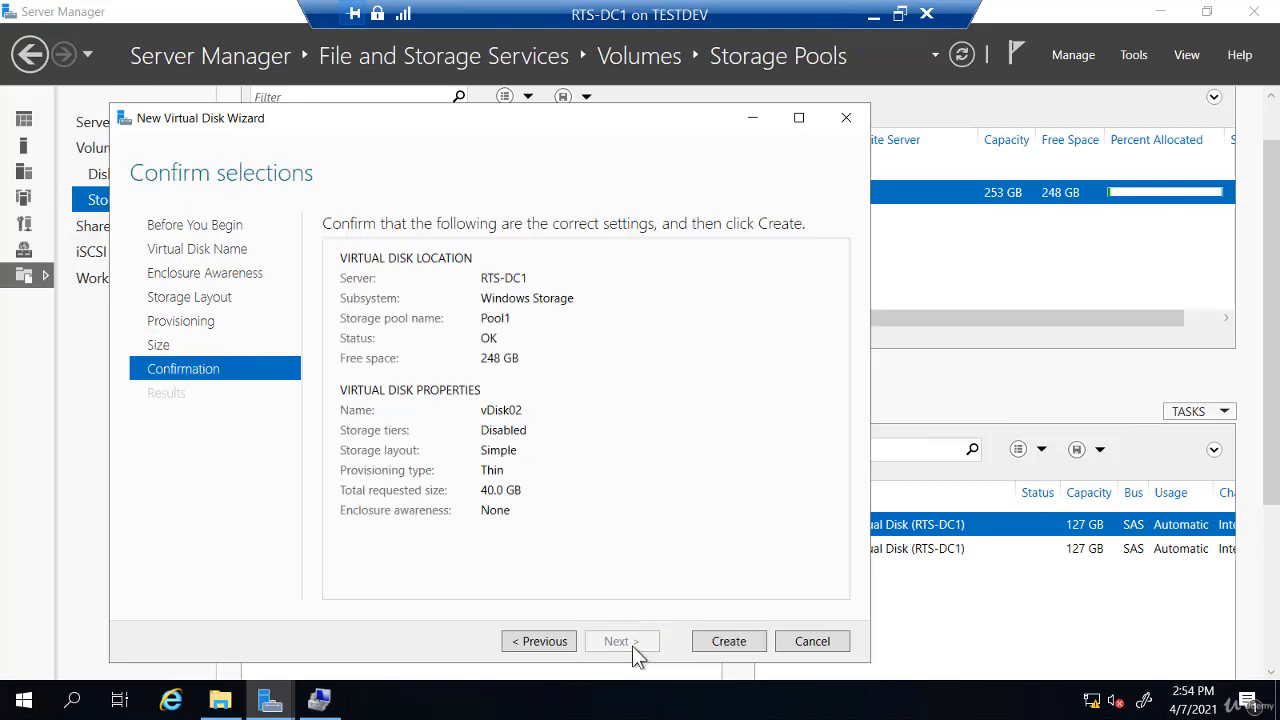
click(726, 646)
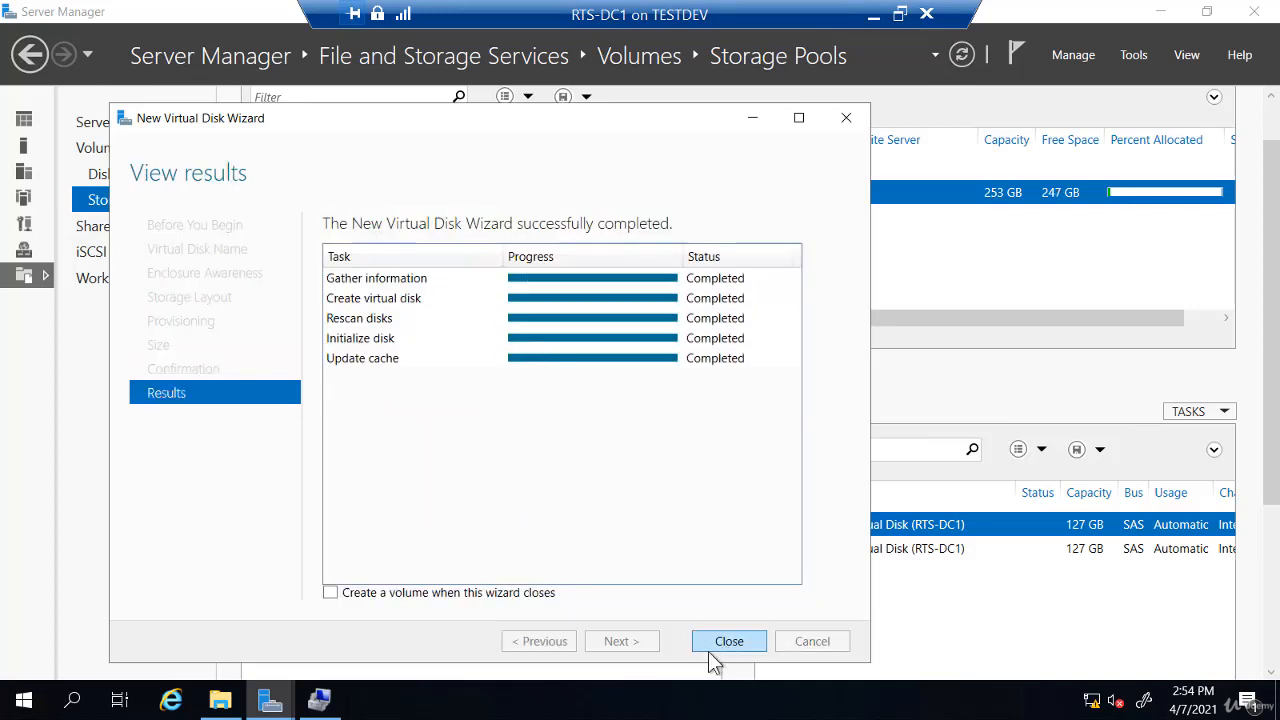
Close the finished virtual disk wizard and abandon a first New Volume attempt on vDisk02
click(727, 643)
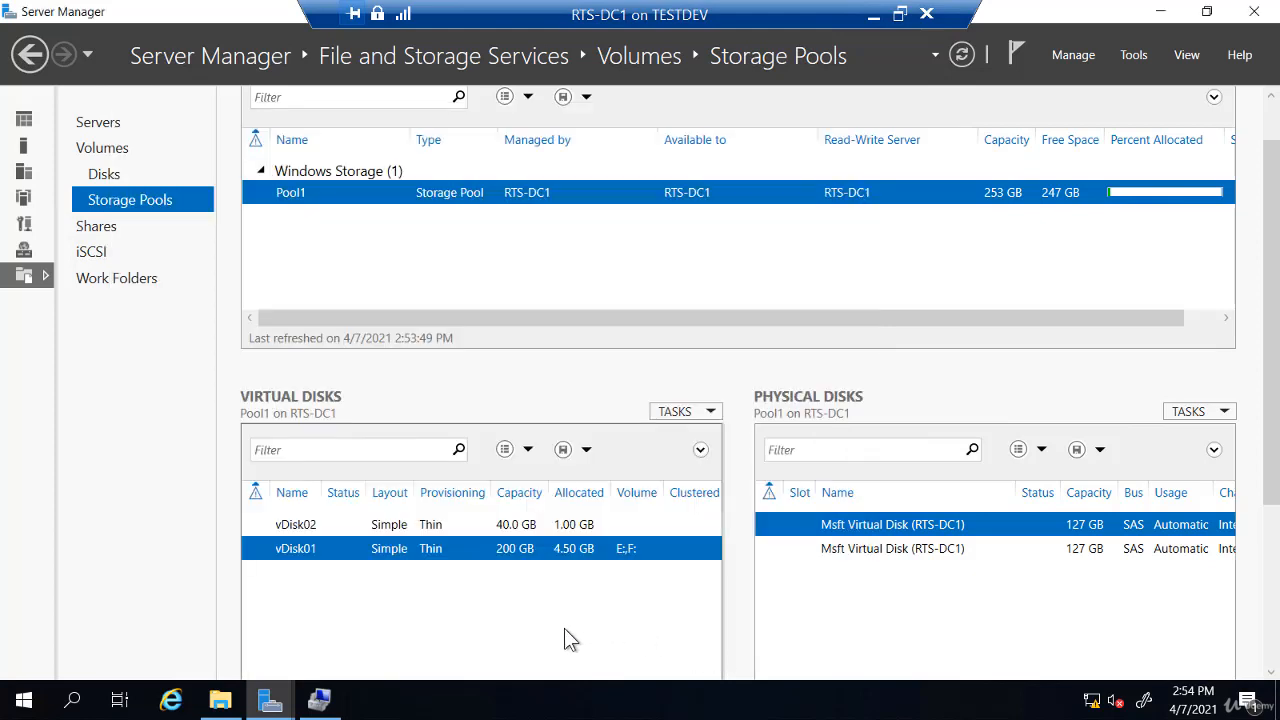
click(332, 524)
right_click(332, 524)
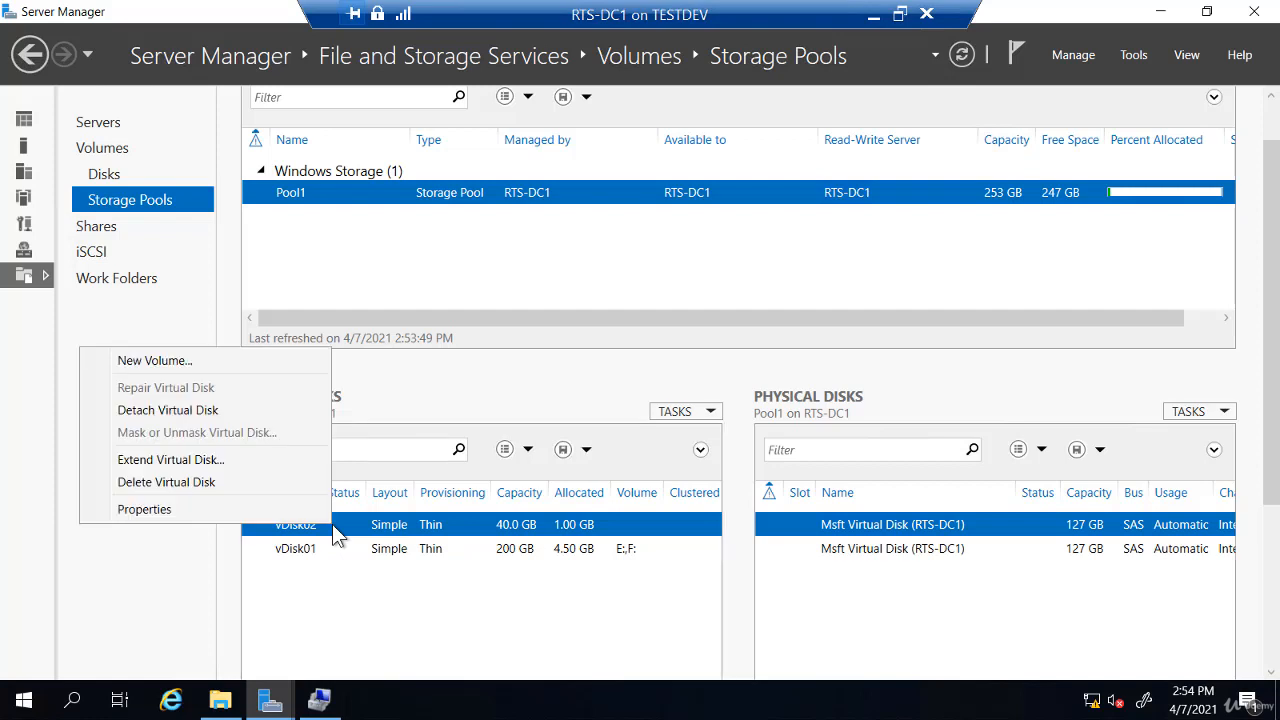
click(213, 362)
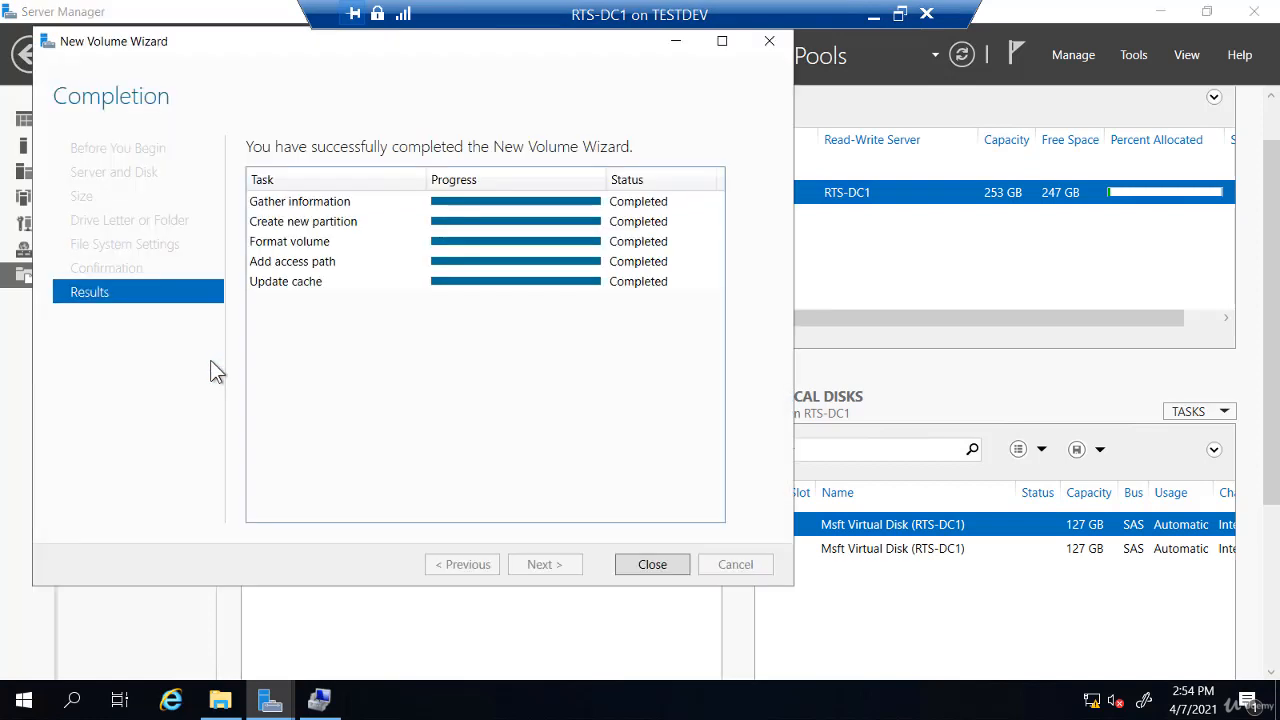
click(671, 566)
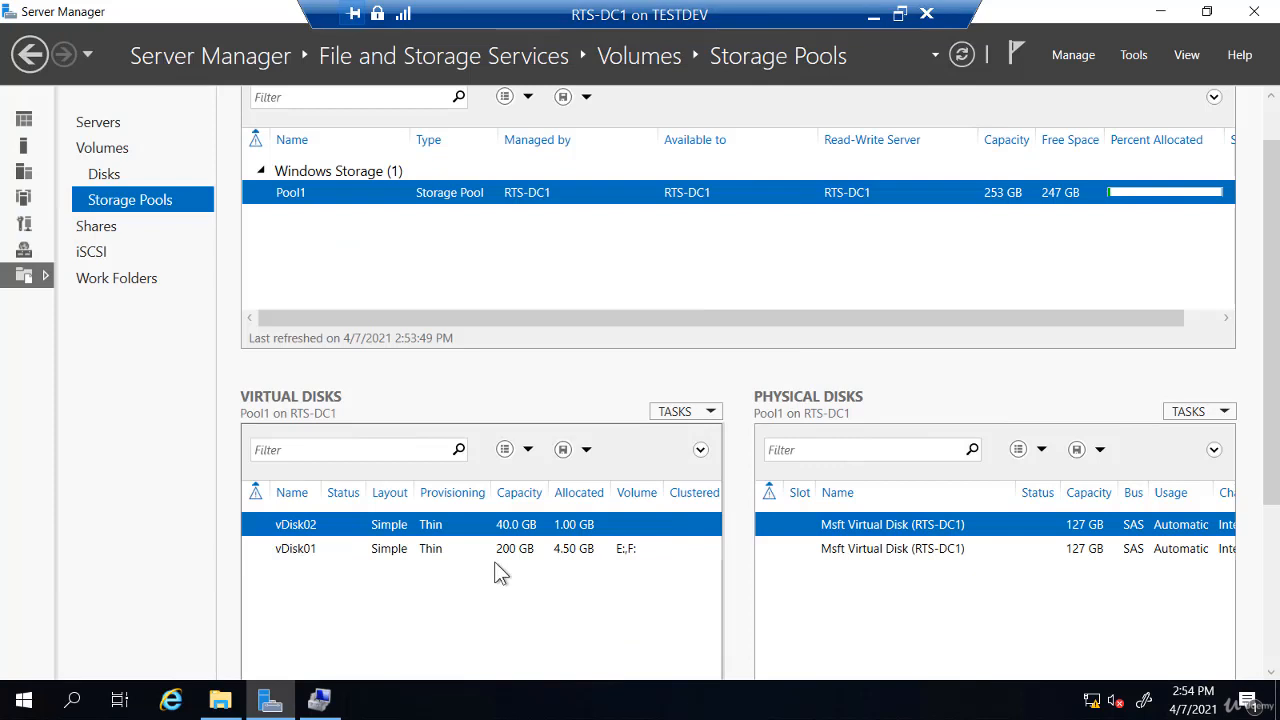
Create a 40 GB NTFS volume G: on vDisk02 (Disk 4)
right_click(312, 528)
click(206, 366)
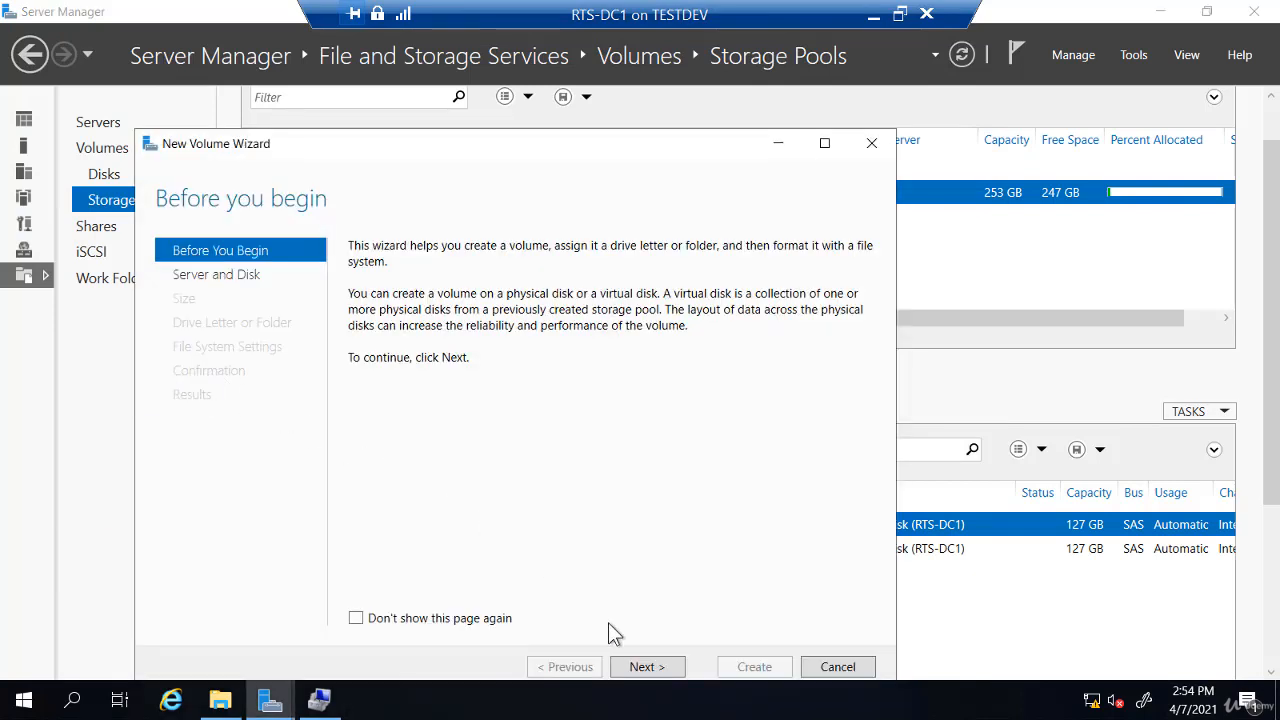
click(643, 667)
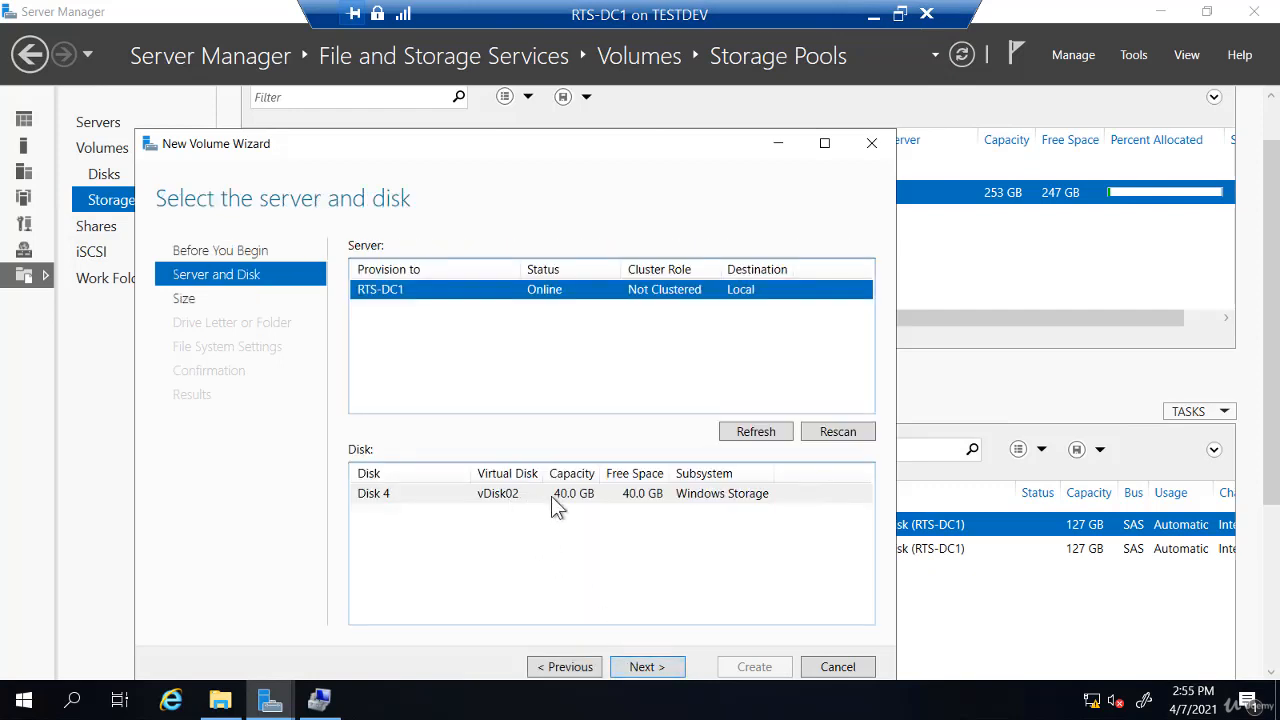
click(656, 673)
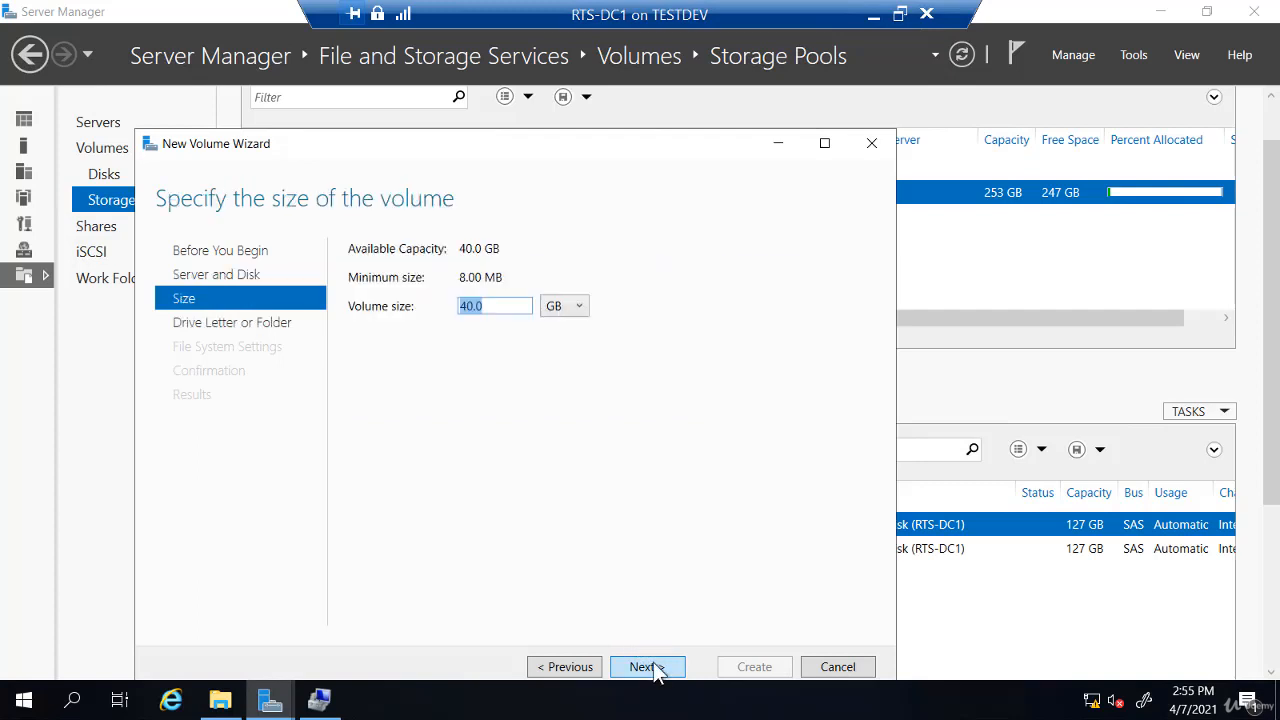
click(656, 673)
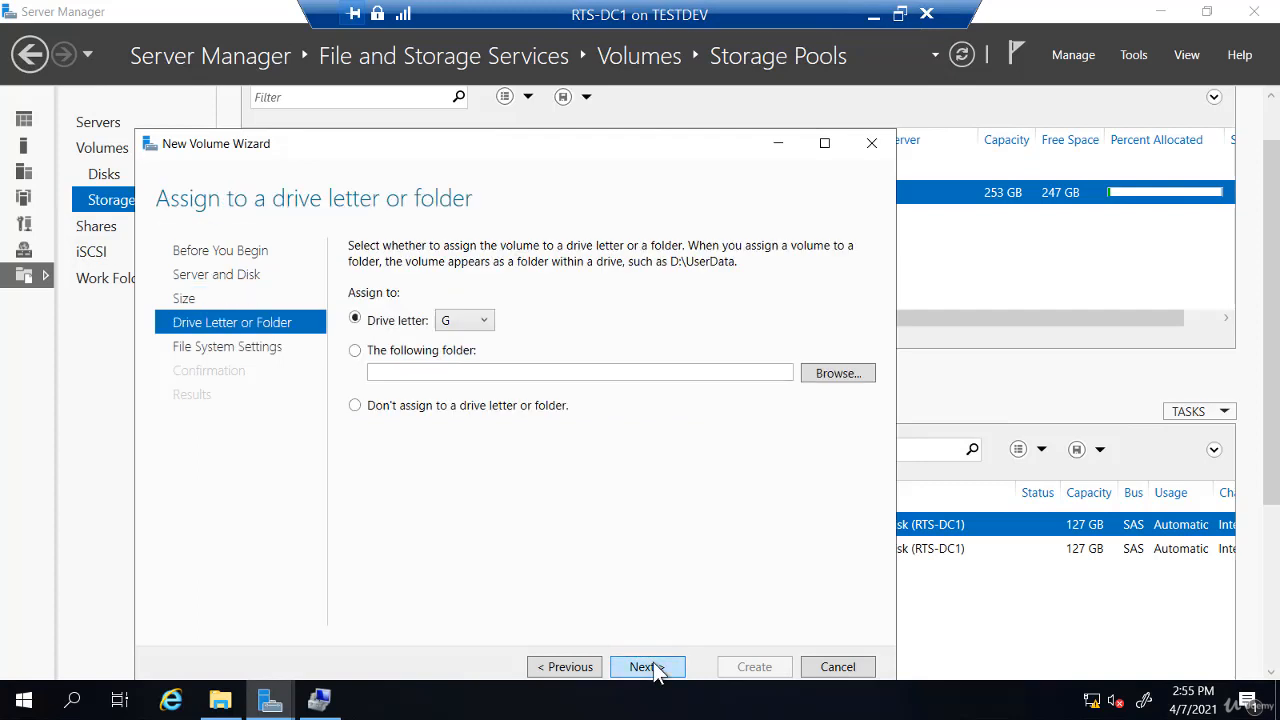
click(656, 673)
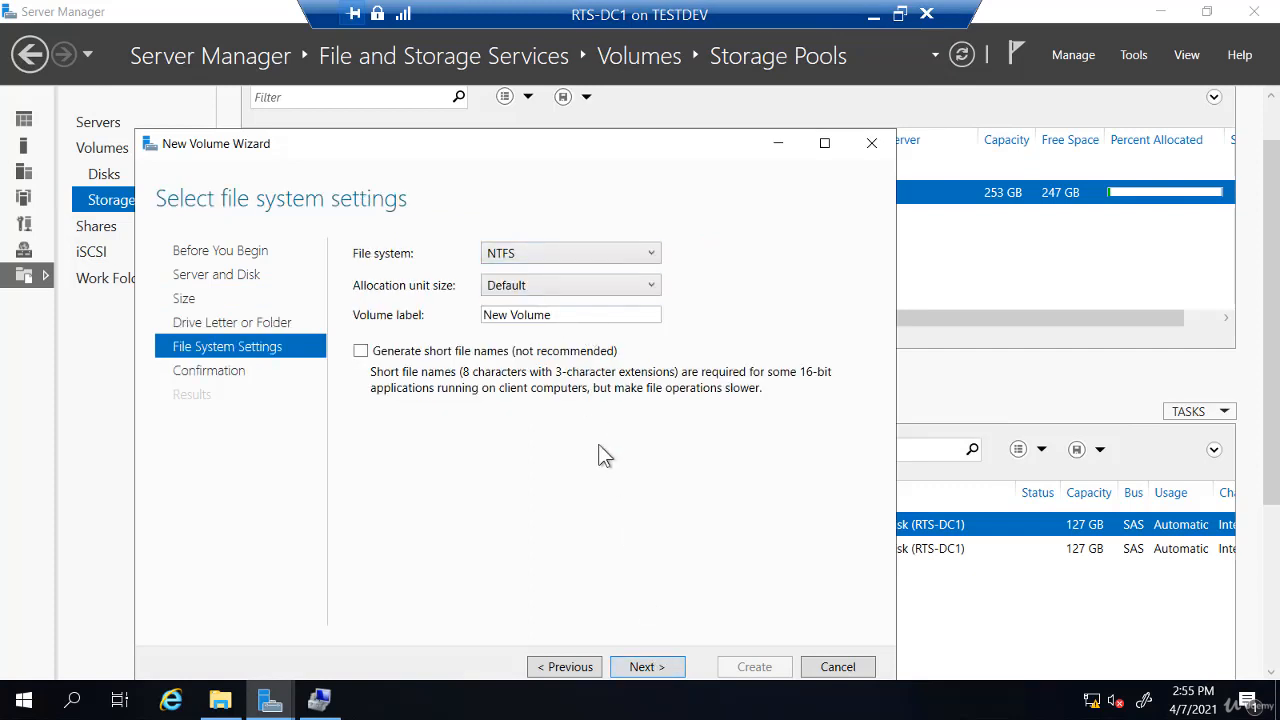
click(654, 671)
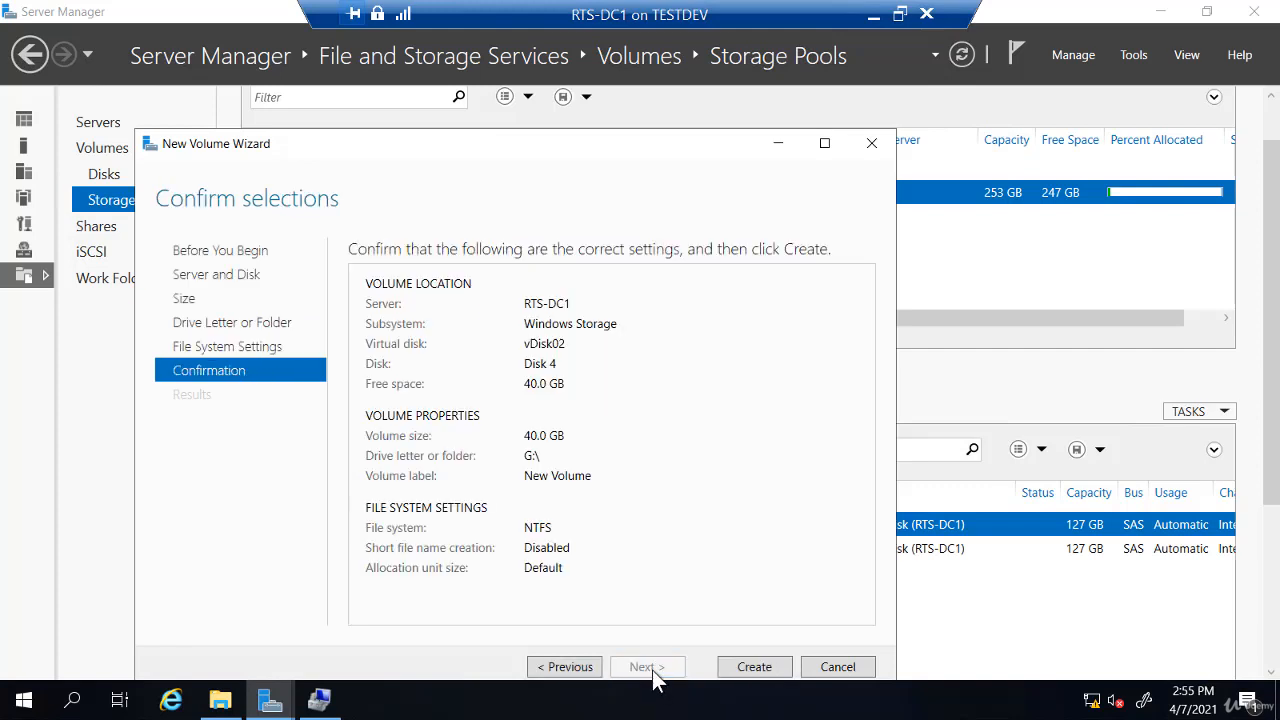
click(746, 667)
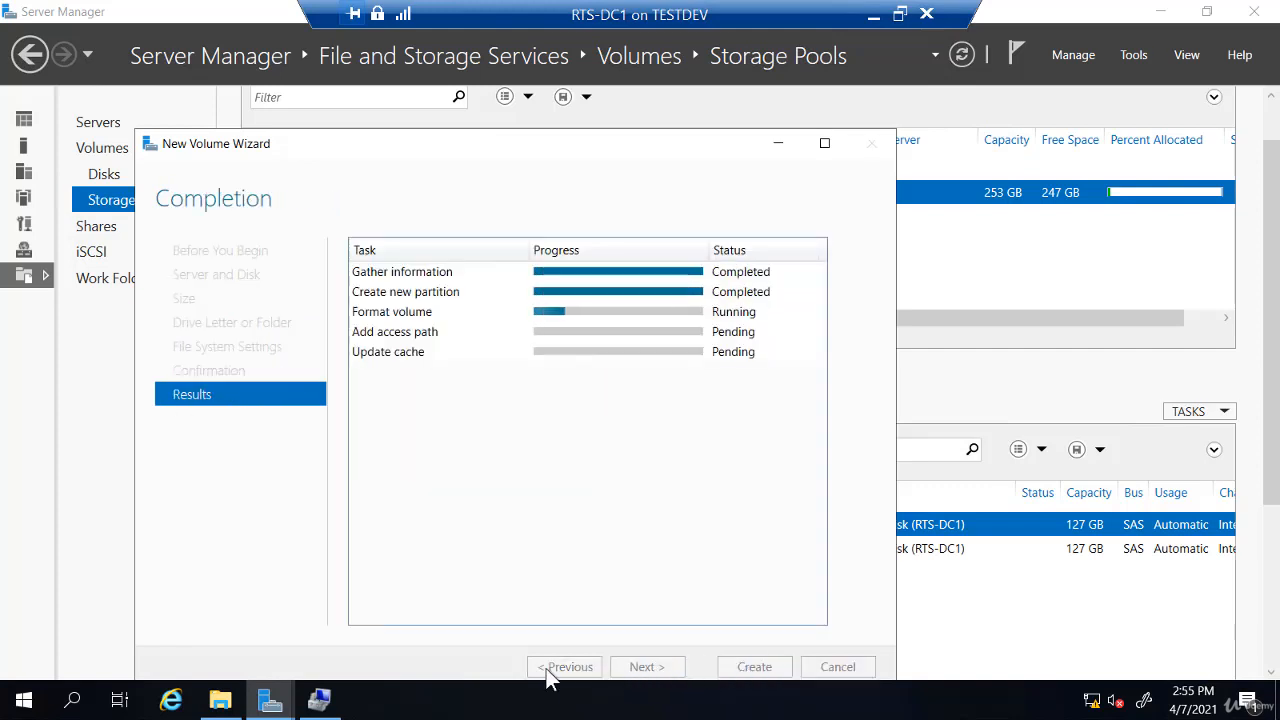
Check Disk Management to confirm Disk 4 holds the 39.98 GB NTFS volume G:
click(321, 699)
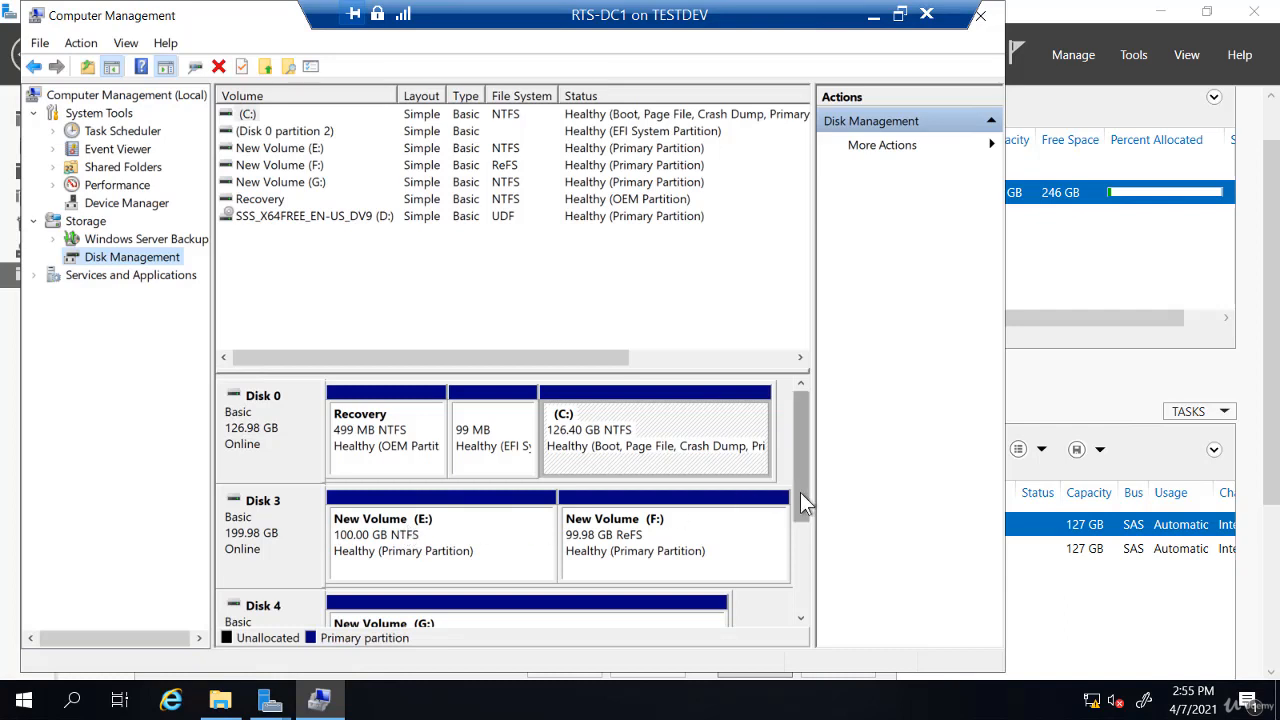
drag(800, 492, 801, 527)
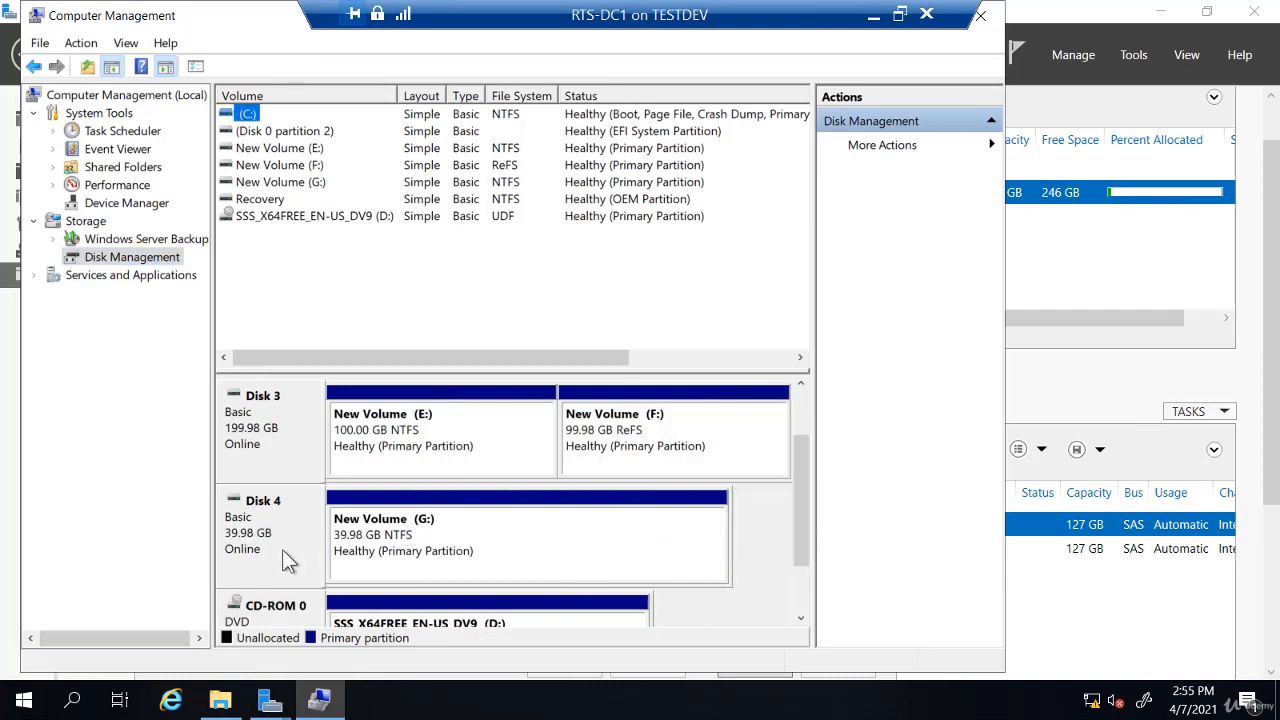